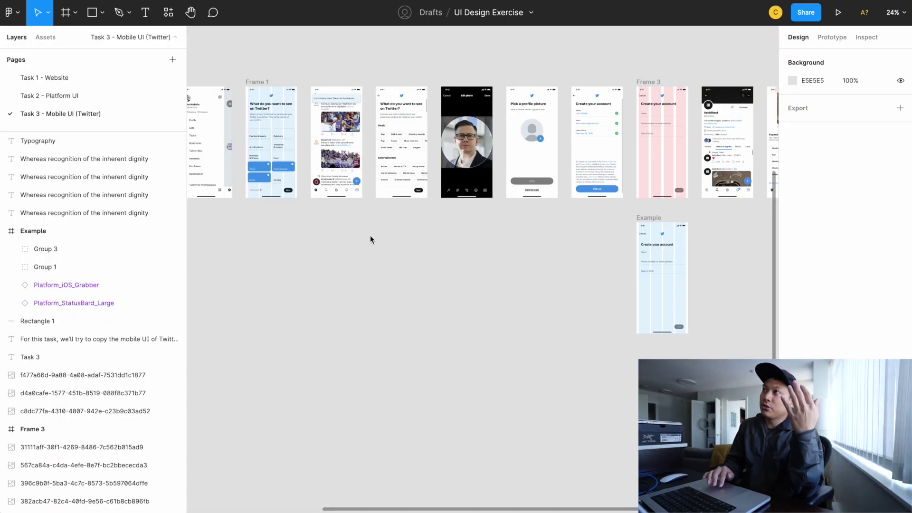
- Open the Task 2 - Platform UI page and view its Product Hunt Home and Popup frames
scroll(369, 235, "left", 6)
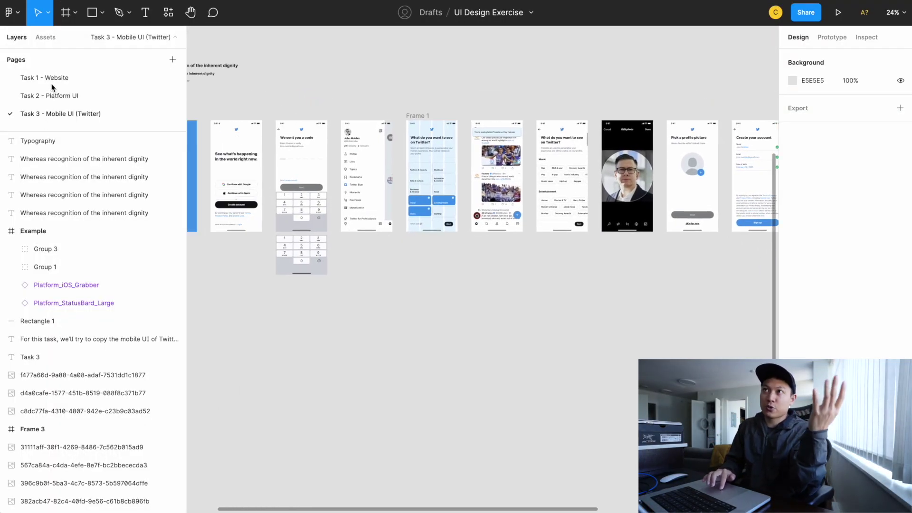
left_click(52, 79)
left_click(52, 95)
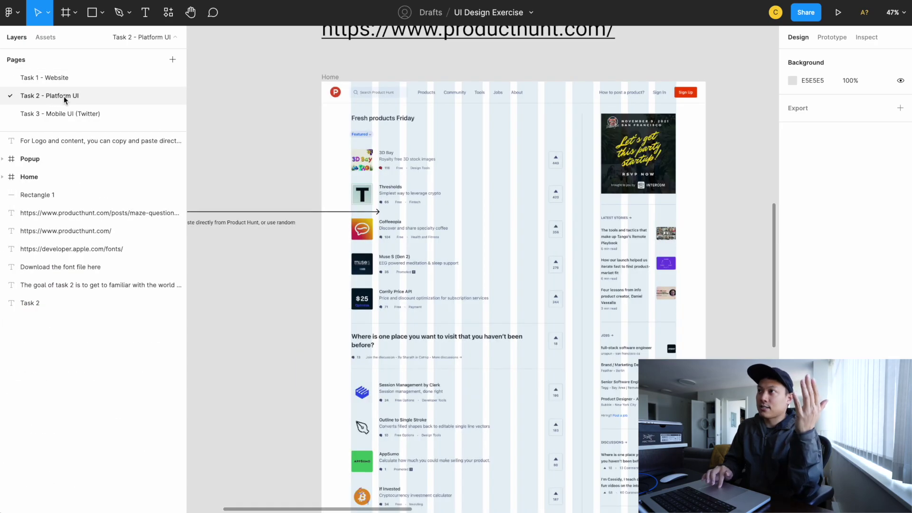
scroll(403, 179, "down", 5, "ctrl")
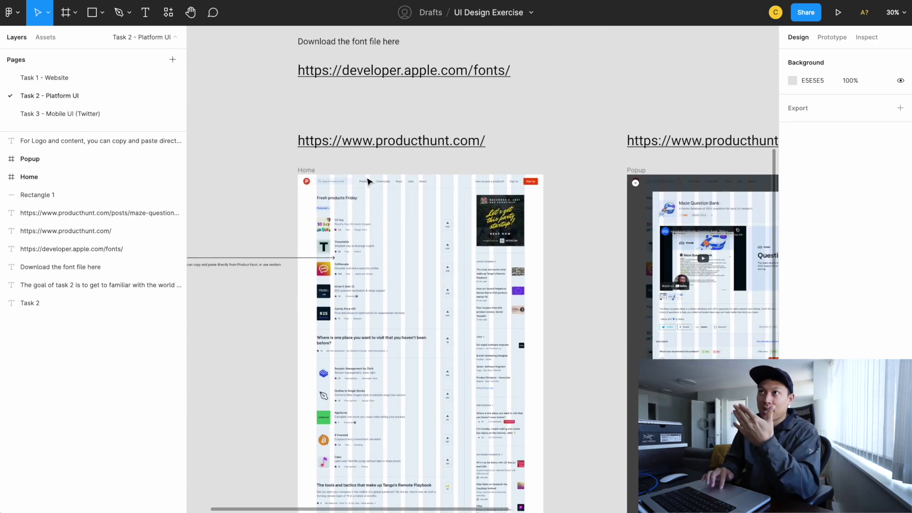
- Return to the Task 3 - Mobile UI (Twitter) page and select Frame 3, the create-account screen with the red column grid
left_click(107, 115)
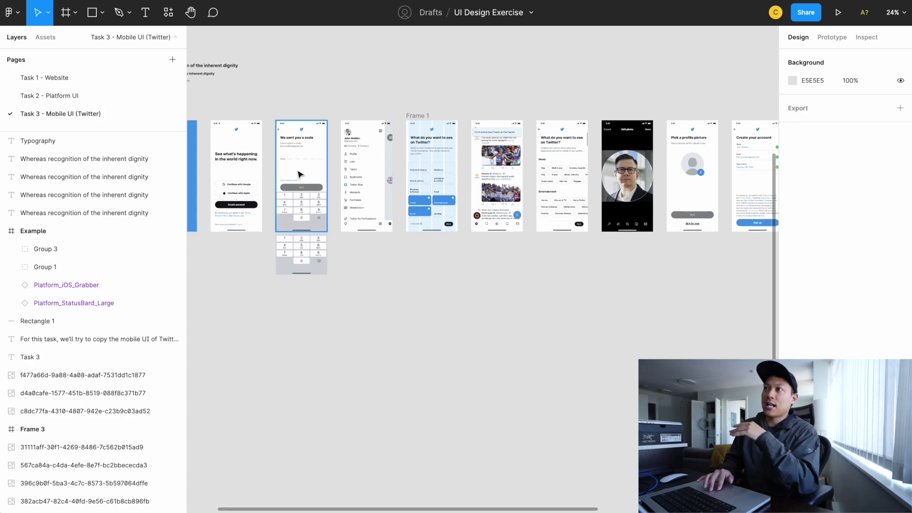
scroll(300, 173, "left", 2)
scroll(299, 174, "right", 5)
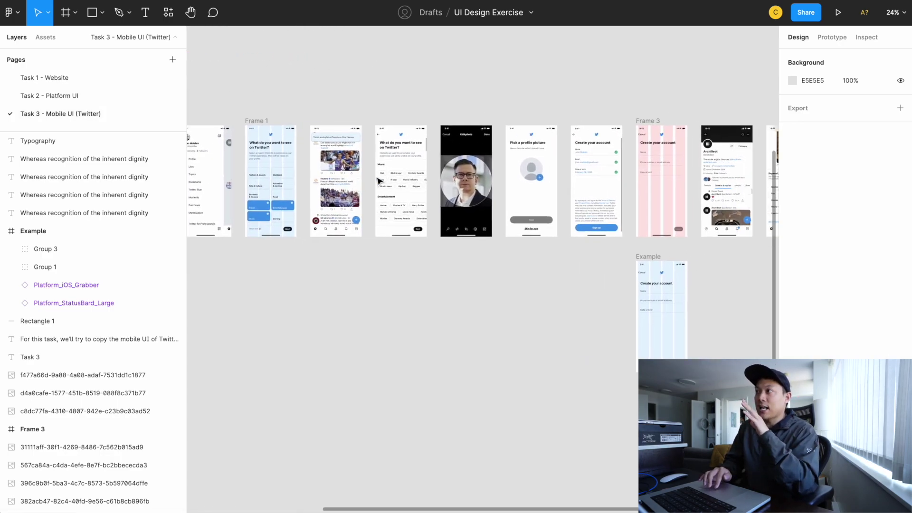
scroll(455, 175, "right", 2)
scroll(503, 88, "up", 5, "ctrl")
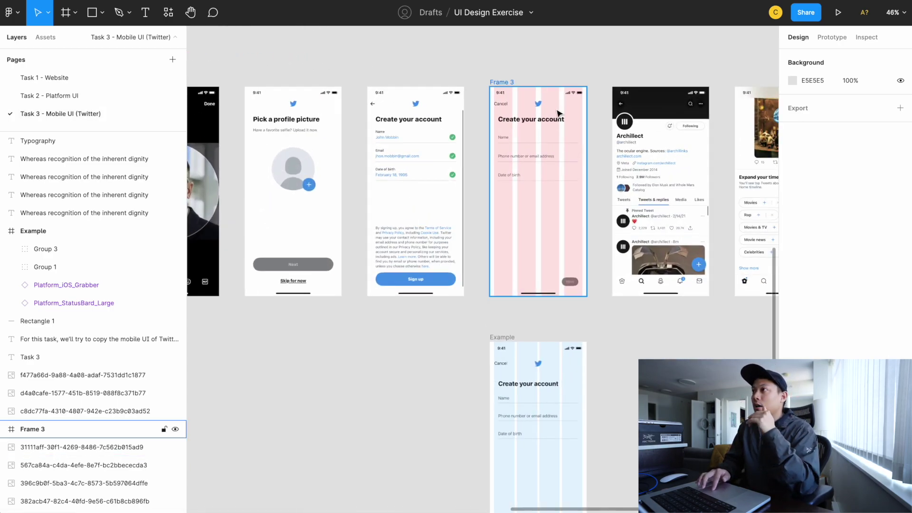
left_click(503, 86)
scroll(518, 217, "down", 1)
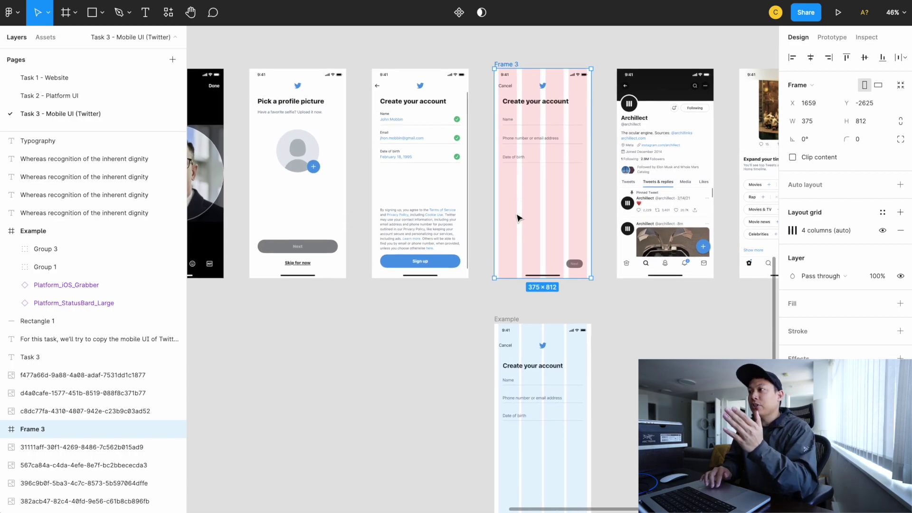
- Review the Task 3 brief, the typography samples and the row of Twitter screens below them
scroll(517, 217, "down", 2)
scroll(518, 216, "up", 10)
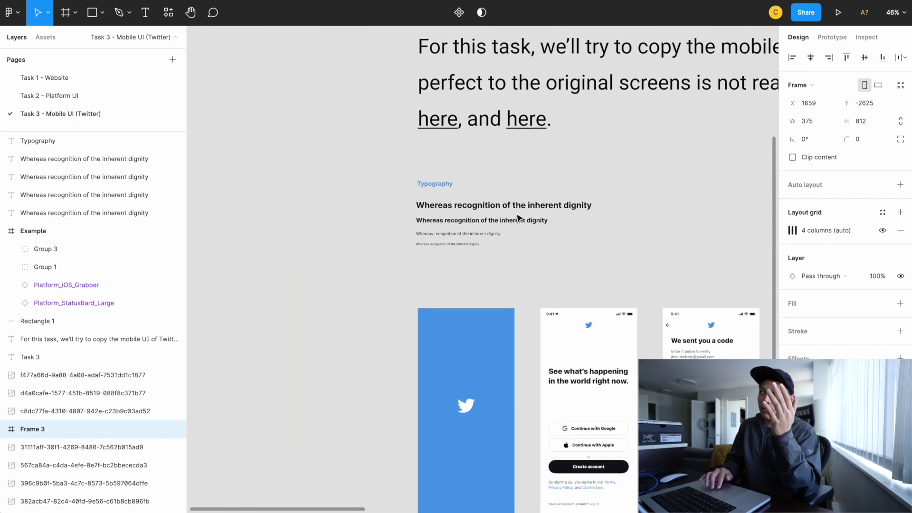
scroll(518, 218, "up", 5)
scroll(518, 218, "down", 4, "ctrl")
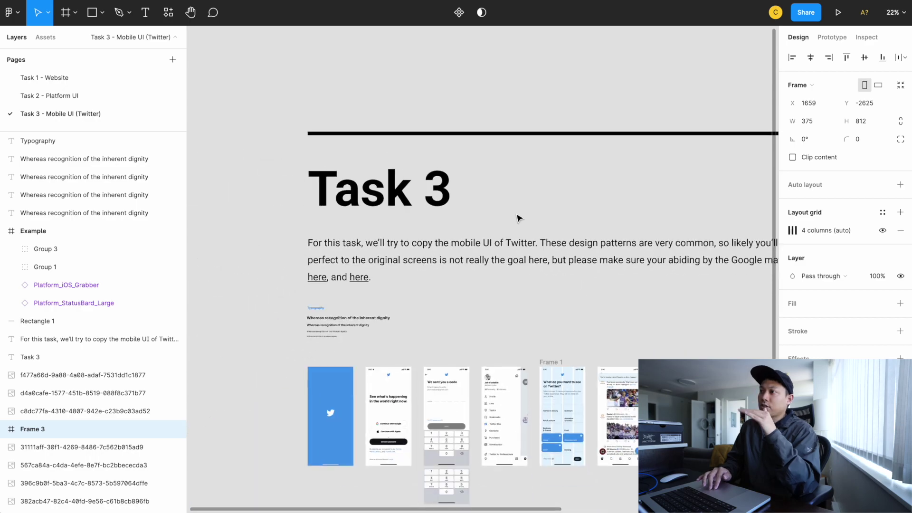
scroll(518, 217, "down", 4)
scroll(517, 217, "right", 3)
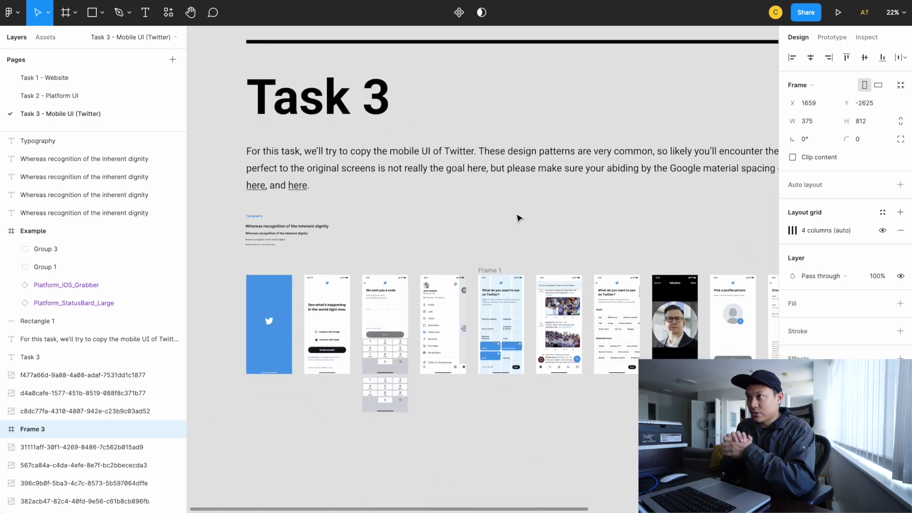
scroll(518, 218, "right", 5)
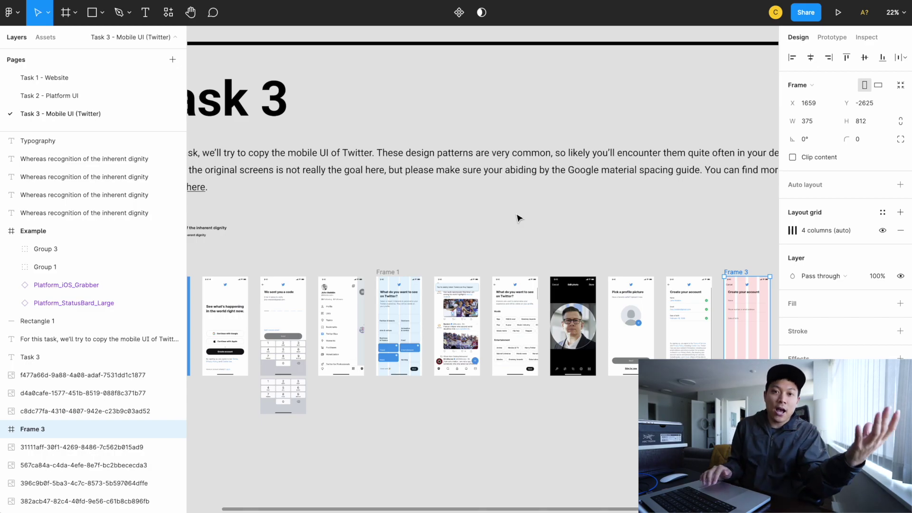
- Examine the Twitter reference screens one after another, from the blue splash screen to the leave-conversation screen
scroll(519, 218, "down", 2)
scroll(519, 217, "down", 2)
scroll(519, 217, "up", 5)
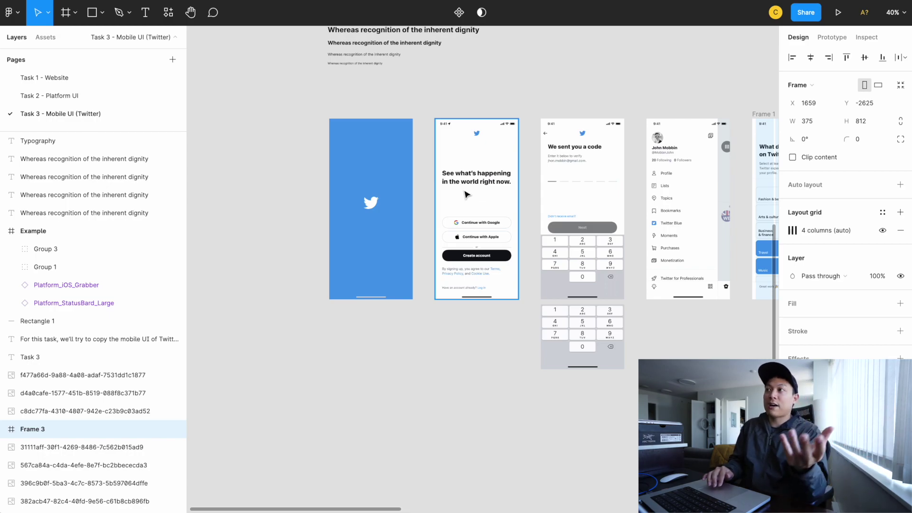
scroll(465, 193, "right", 5)
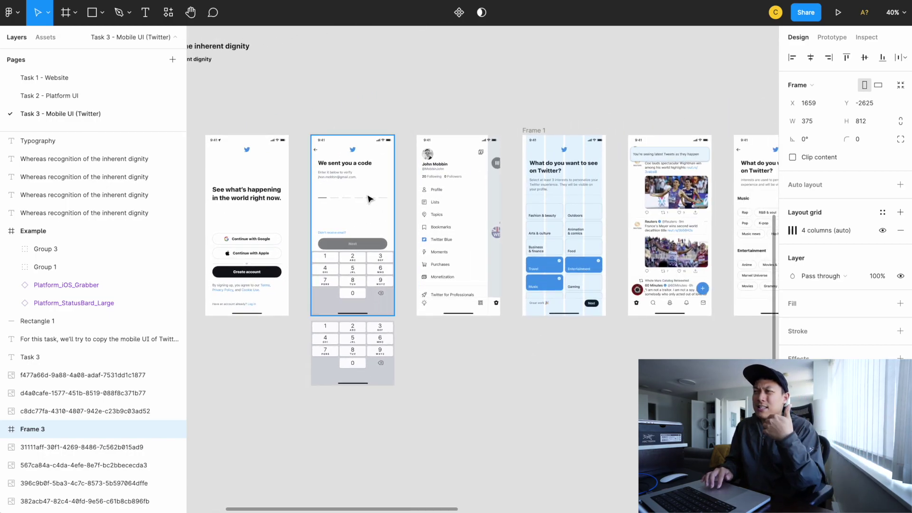
scroll(369, 199, "right", 5)
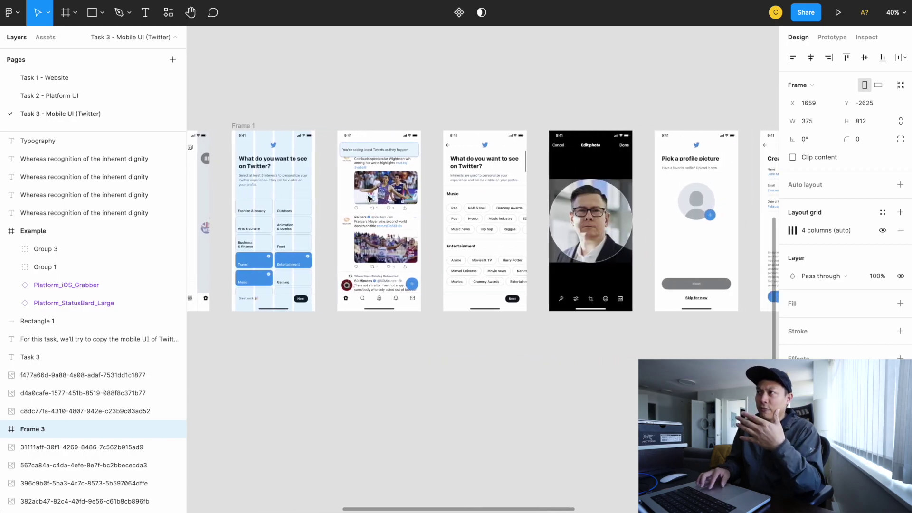
scroll(369, 198, "up", 3)
scroll(368, 197, "right", 5)
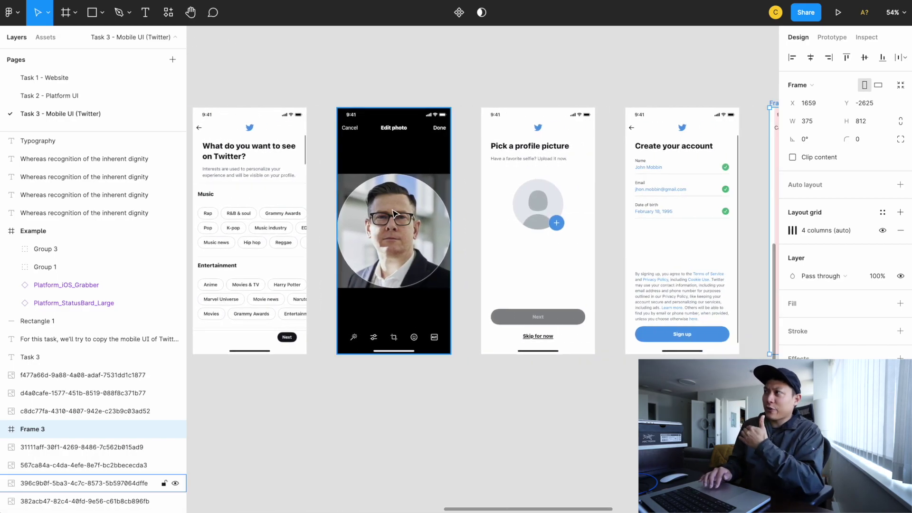
scroll(393, 213, "right", 2)
scroll(393, 213, "right", 10)
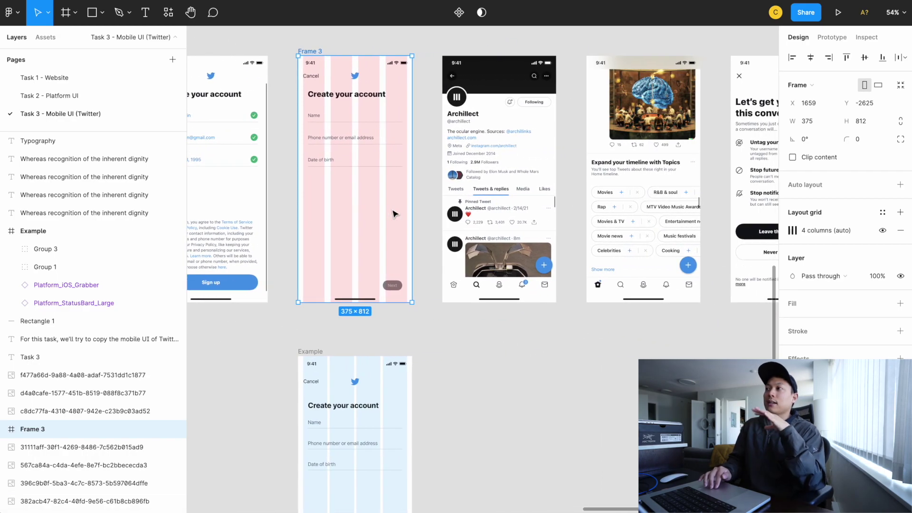
scroll(393, 213, "right", 1)
scroll(393, 214, "up", 1)
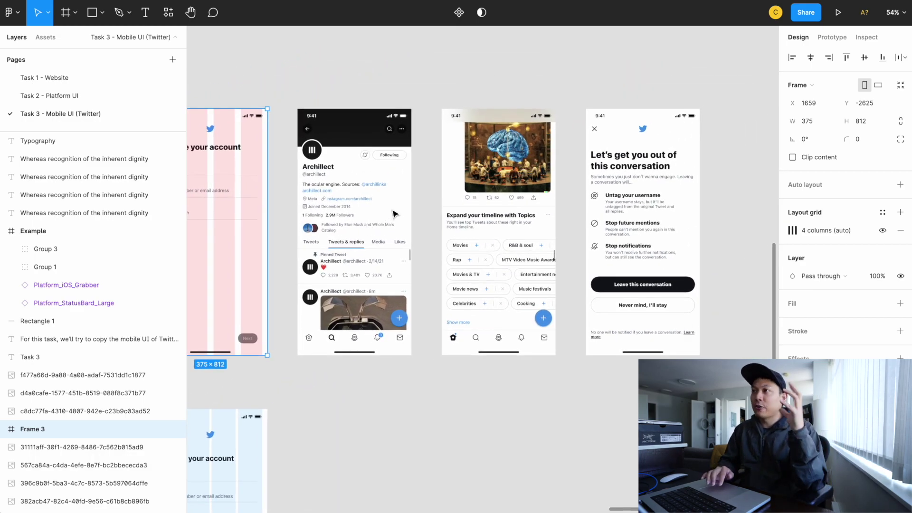
- Go back to the Task 3 brief and read its note about following the Google material spacing guide
scroll(394, 213, "left", 3)
scroll(393, 213, "down", 5, "ctrl")
scroll(428, 247, "left", 4)
scroll(427, 247, "up", 8)
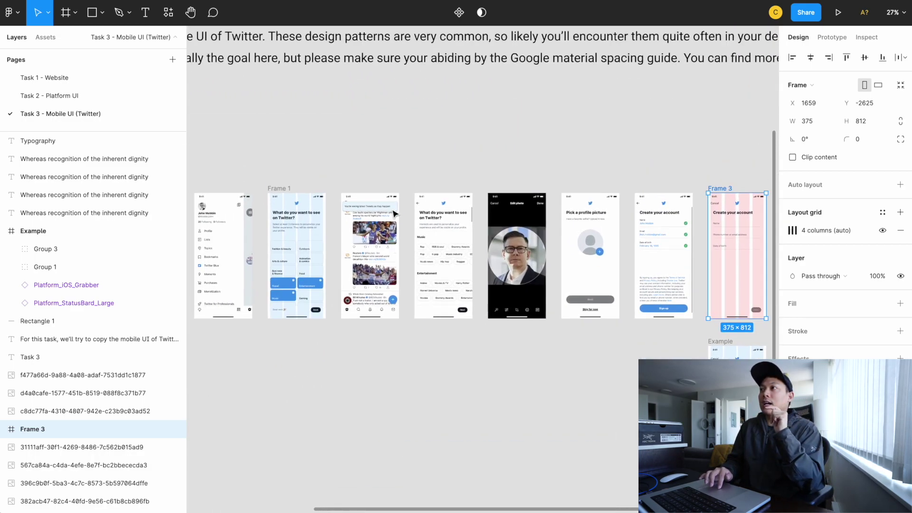
scroll(451, 271, "down", 5, "ctrl")
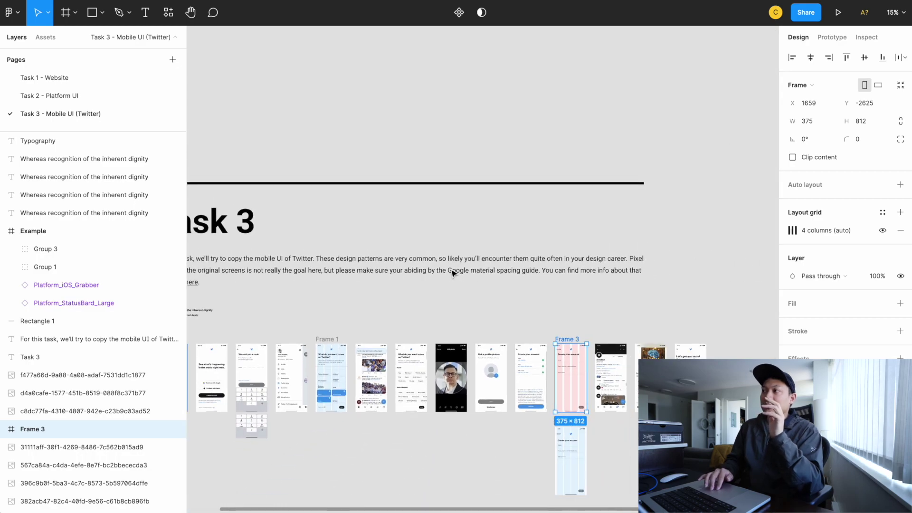
scroll(451, 272, "left", 1)
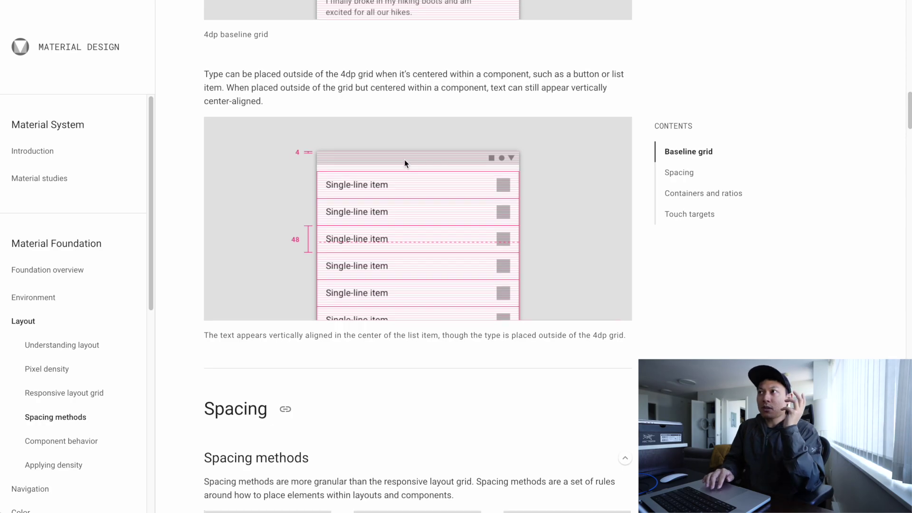
- Read the Spacing methods guide on the Material Design website, covering the 8dp grid, 4dp grid and 4dp baseline grid
scroll(405, 163, "up", 10)
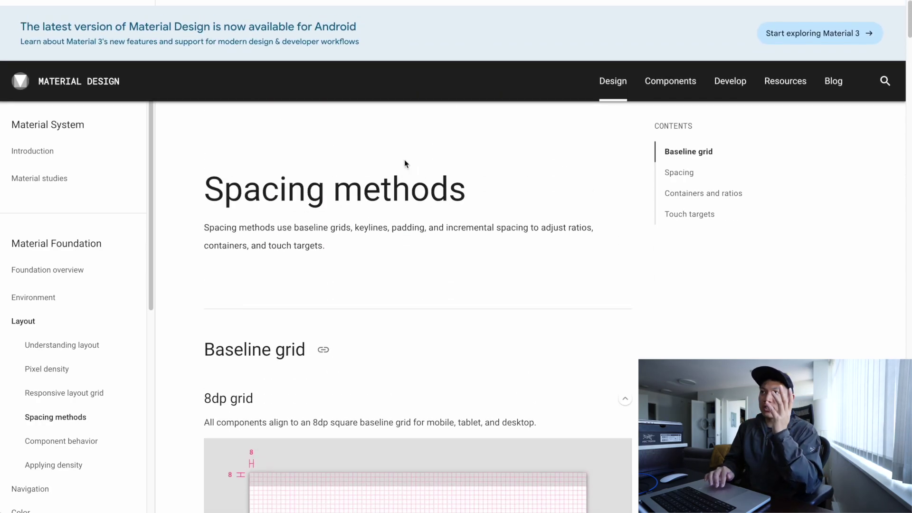
scroll(404, 164, "down", 1)
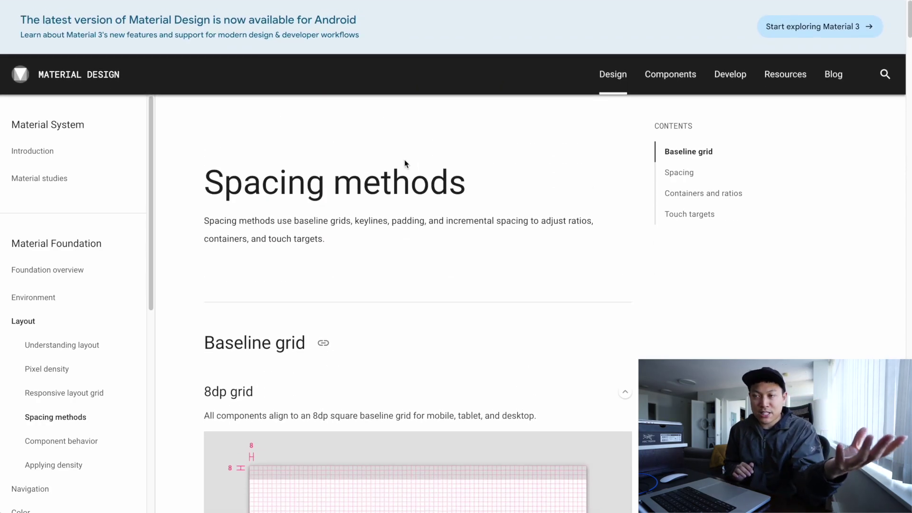
scroll(405, 160, "down", 1)
scroll(405, 160, "down", 5)
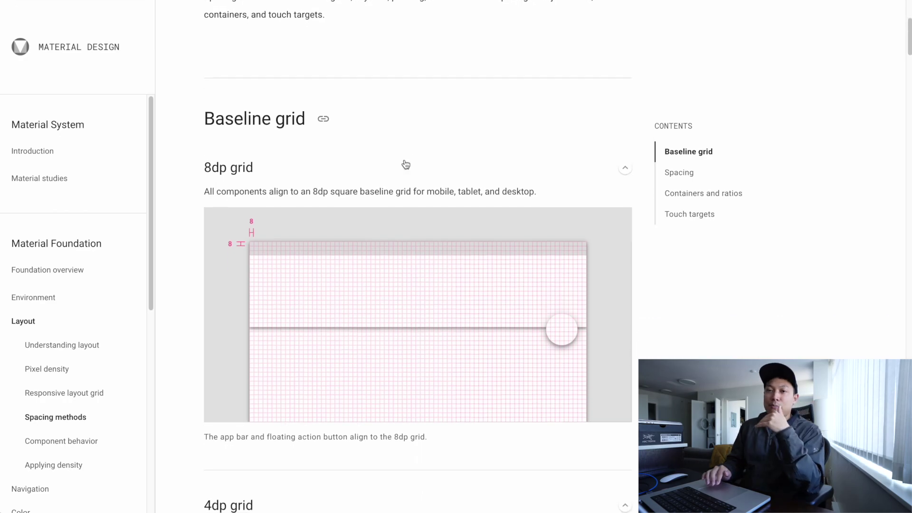
scroll(405, 164, "down", 7)
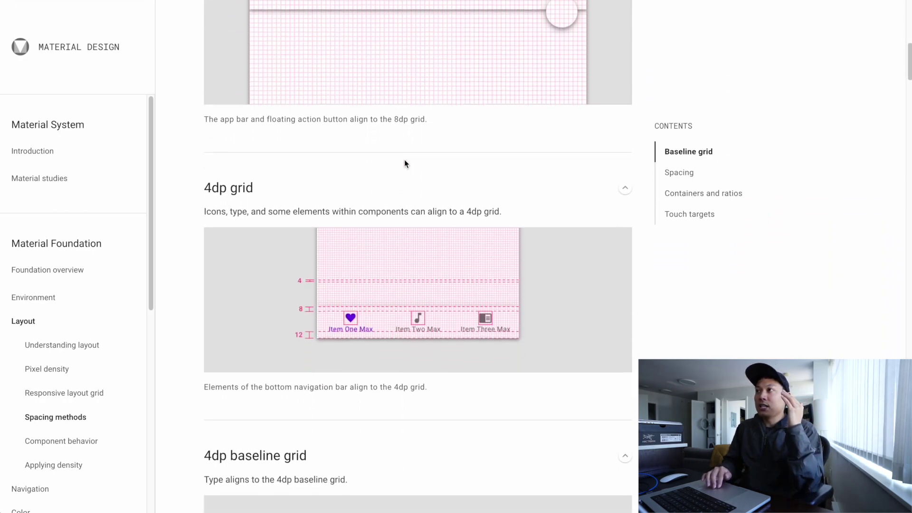
scroll(405, 162, "up", 5)
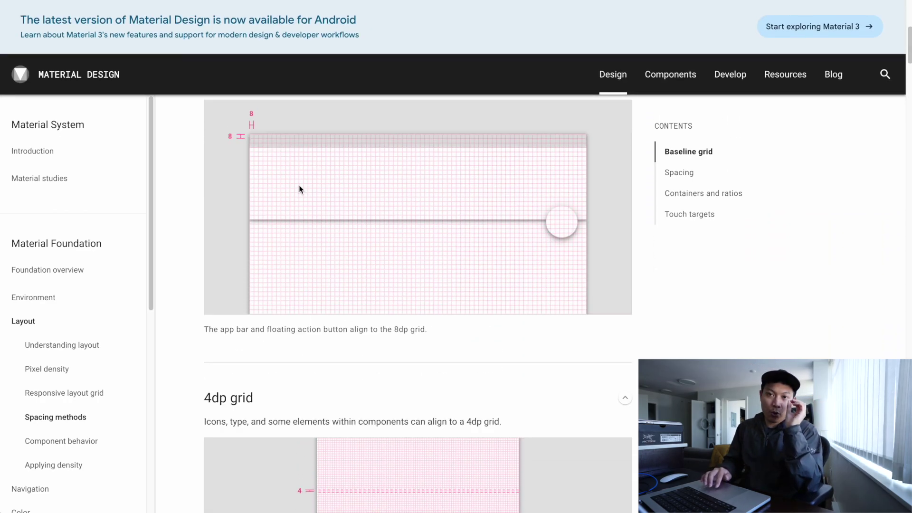
scroll(299, 189, "down", 6)
scroll(374, 271, "down", 15)
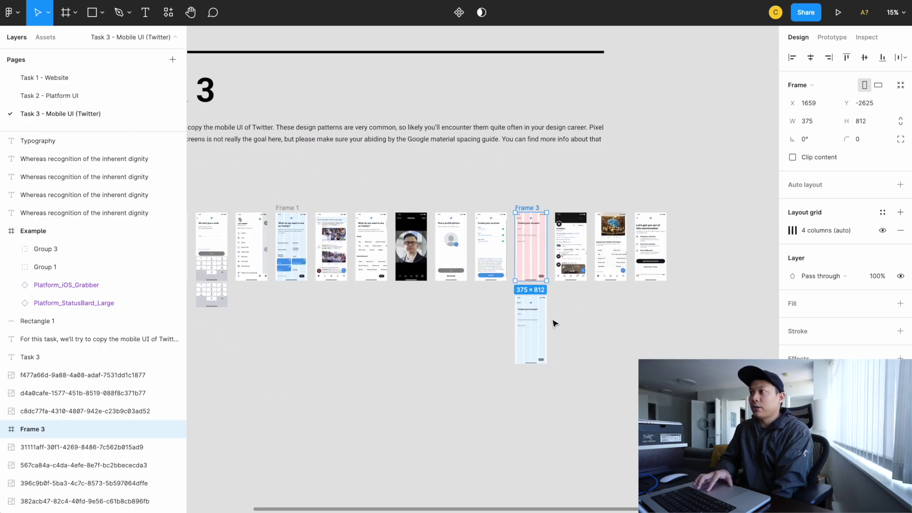
- Switch back to Figma and compare Frame 3 with the Example frame beneath it, checking the layout columns and text field alignment
scroll(553, 324, "up", 5)
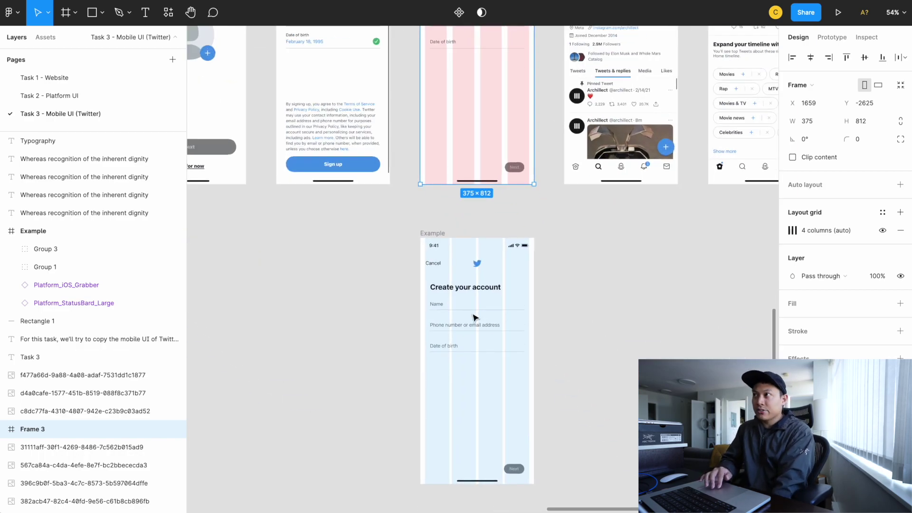
scroll(473, 317, "up", 4)
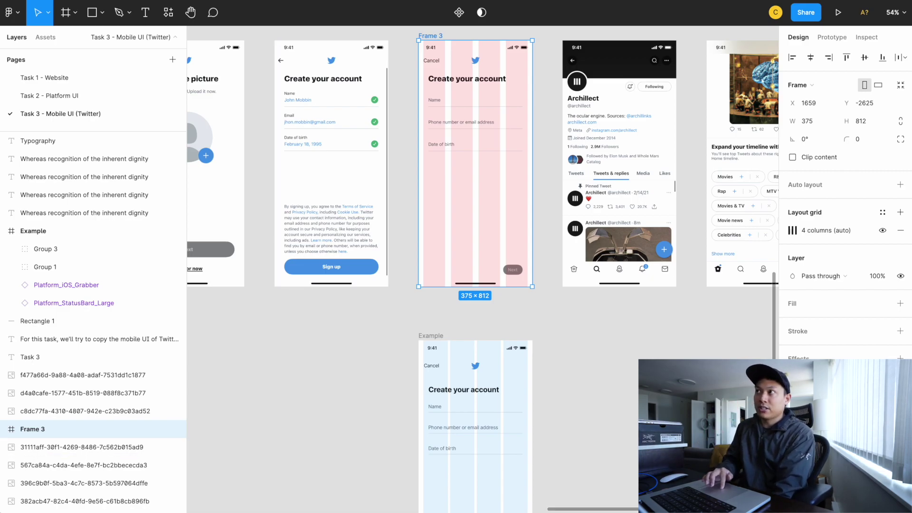
scroll(444, 114, "up", 1)
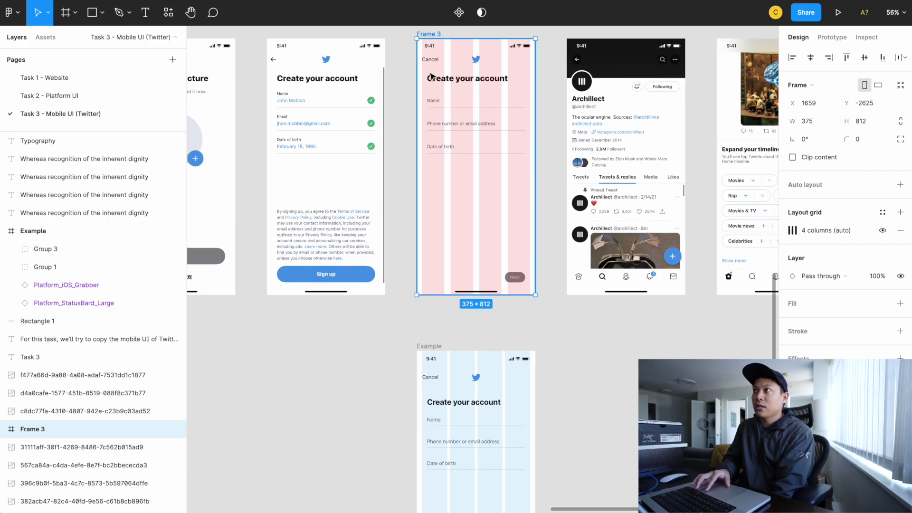
scroll(431, 76, "up", 5)
scroll(413, 75, "down", 2)
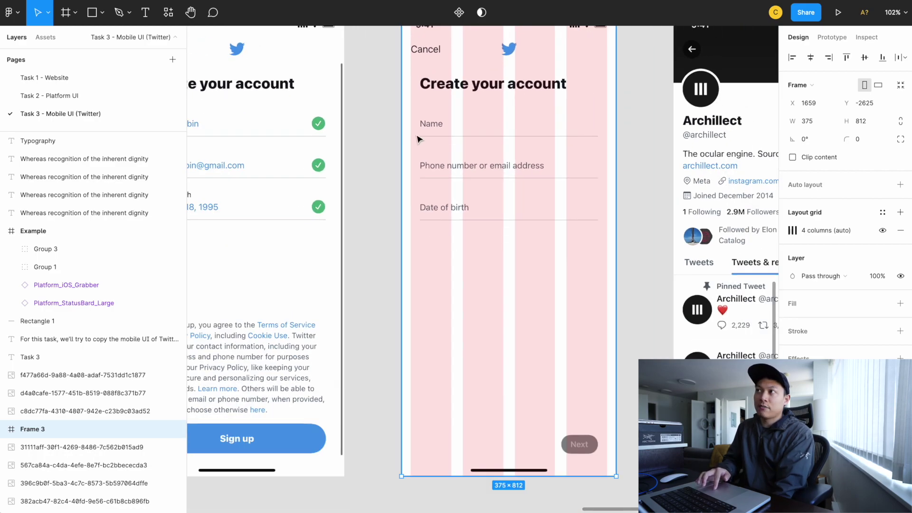
scroll(419, 129, "down", 4)
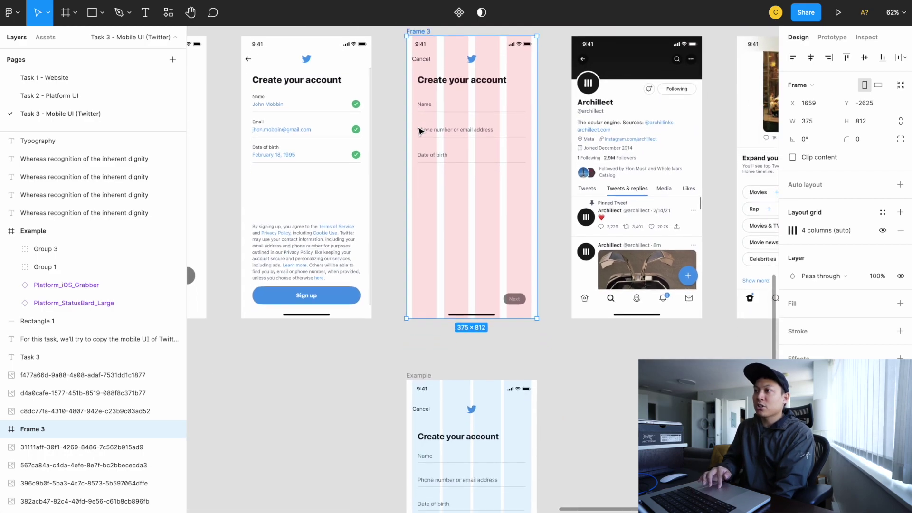
scroll(451, 315, "down", 4)
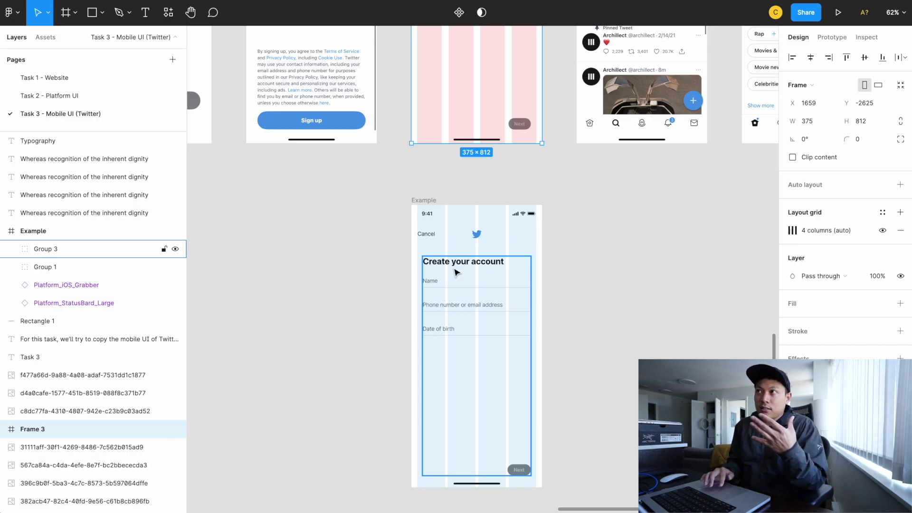
scroll(455, 272, "down", 5)
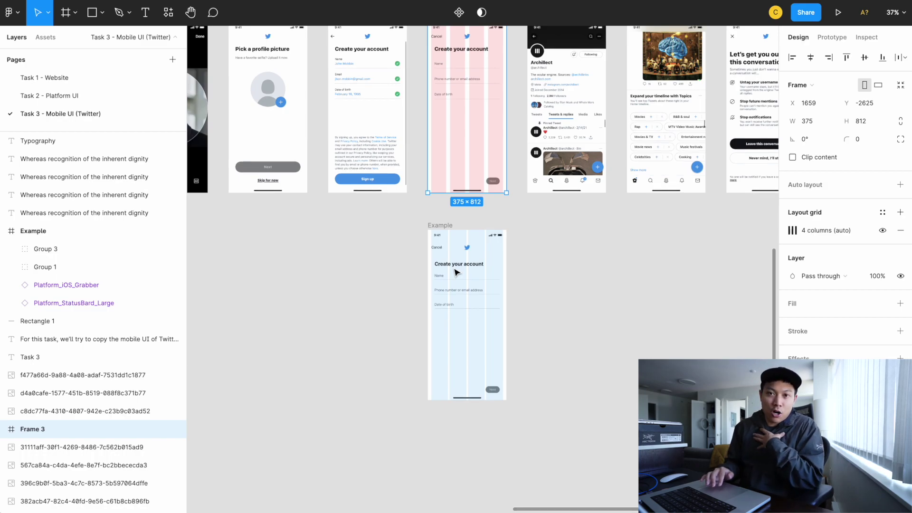
scroll(456, 272, "up", 3)
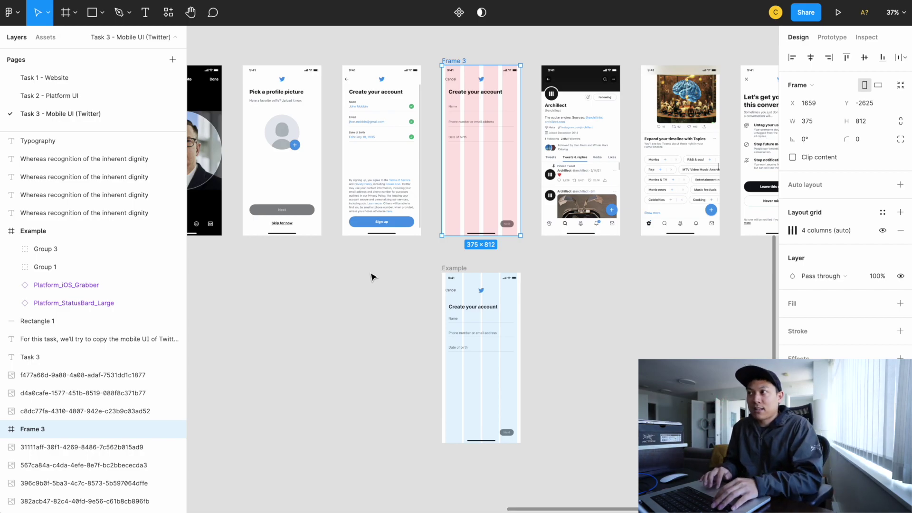
scroll(373, 274, "left", 10)
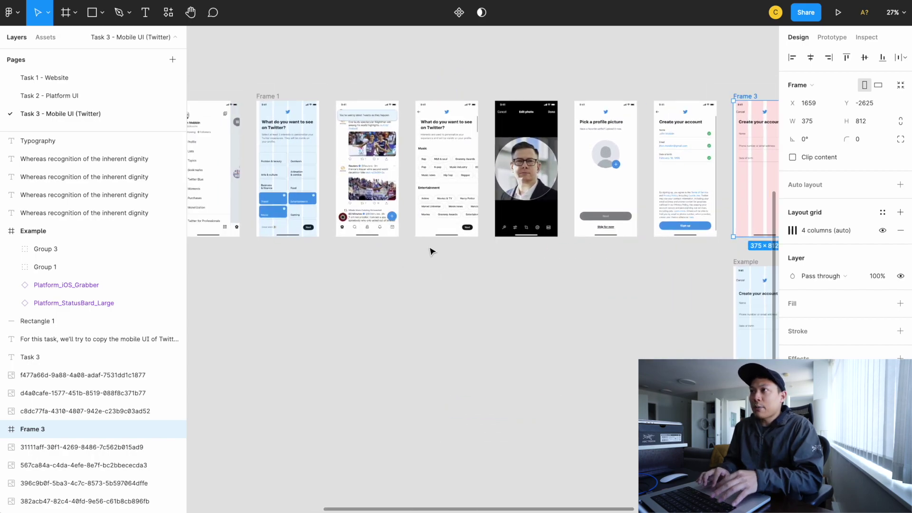
- Duplicate the Example frame and place the copy beneath the latest Tweets feed screen
scroll(431, 249, "up", 5)
scroll(431, 250, "left", 5)
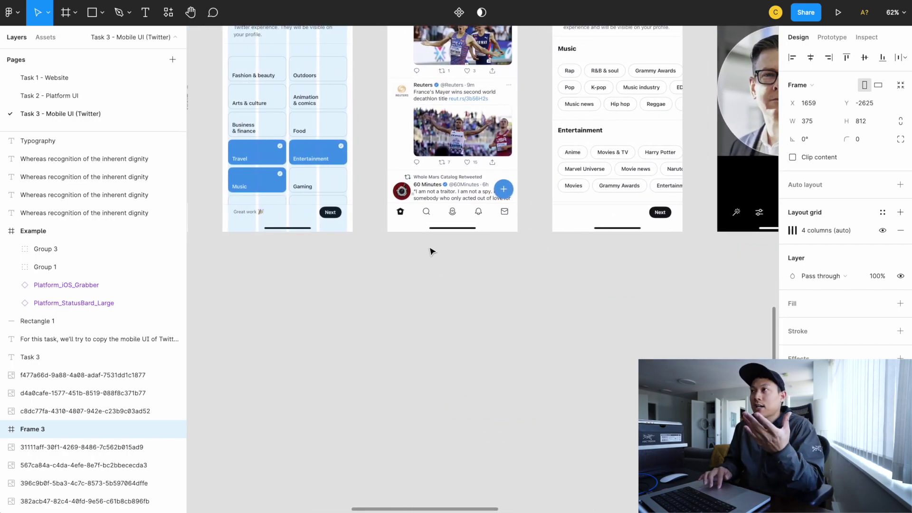
scroll(439, 231, "up", 5)
scroll(439, 231, "right", 1)
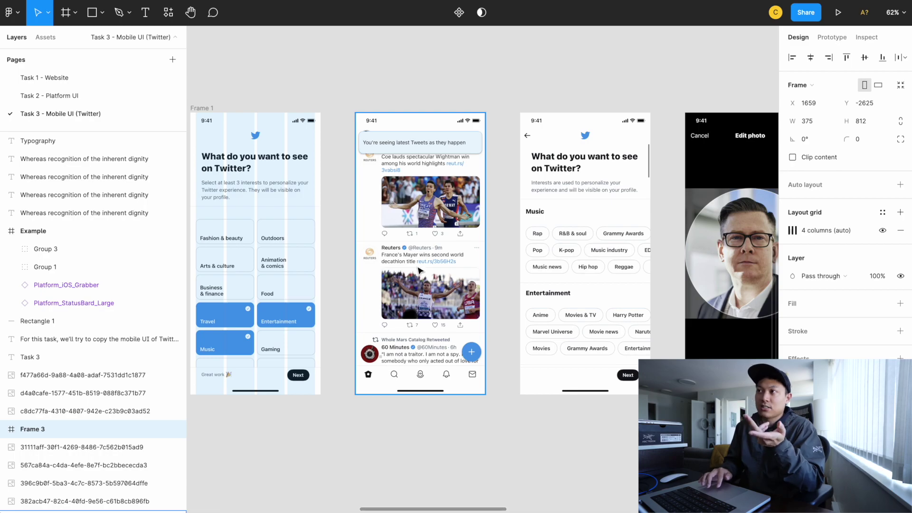
scroll(417, 270, "down", 5)
scroll(418, 269, "down", 5)
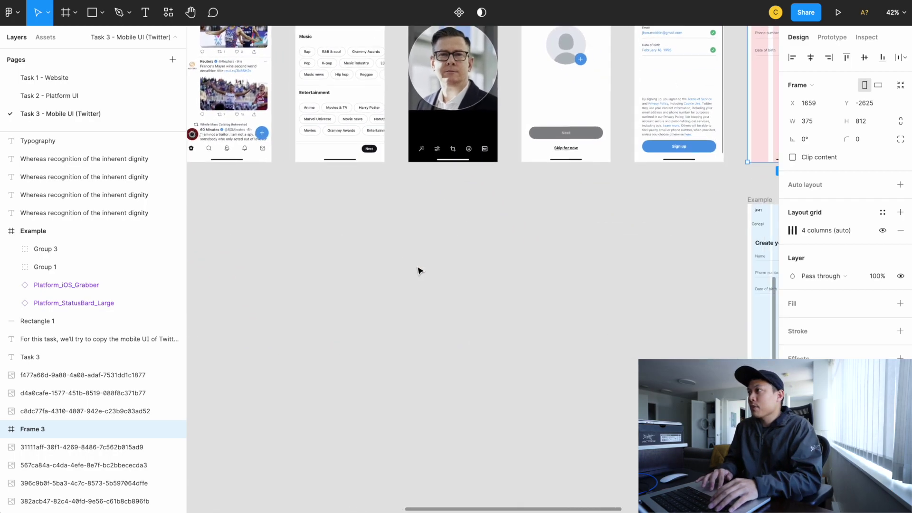
scroll(478, 189, "up", 1)
scroll(696, 199, "left", 3)
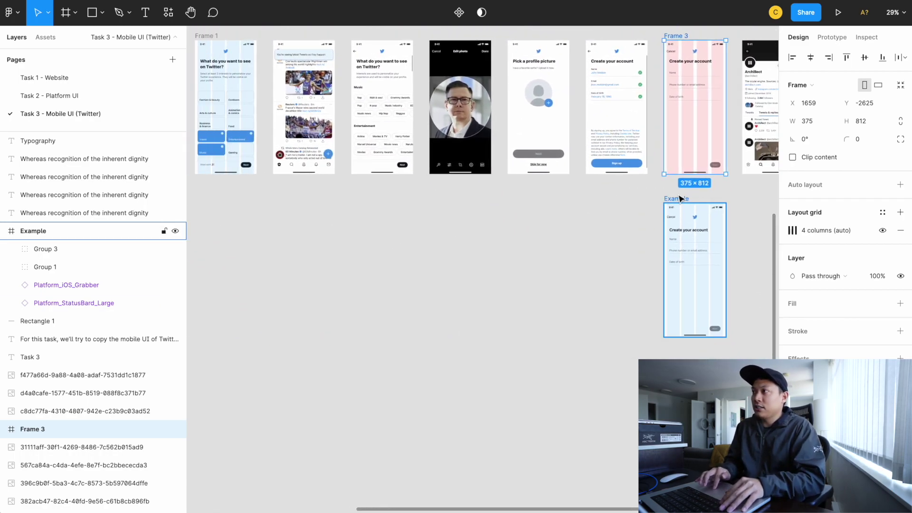
left_click_drag(680, 199, 291, 190)
left_click(291, 189)
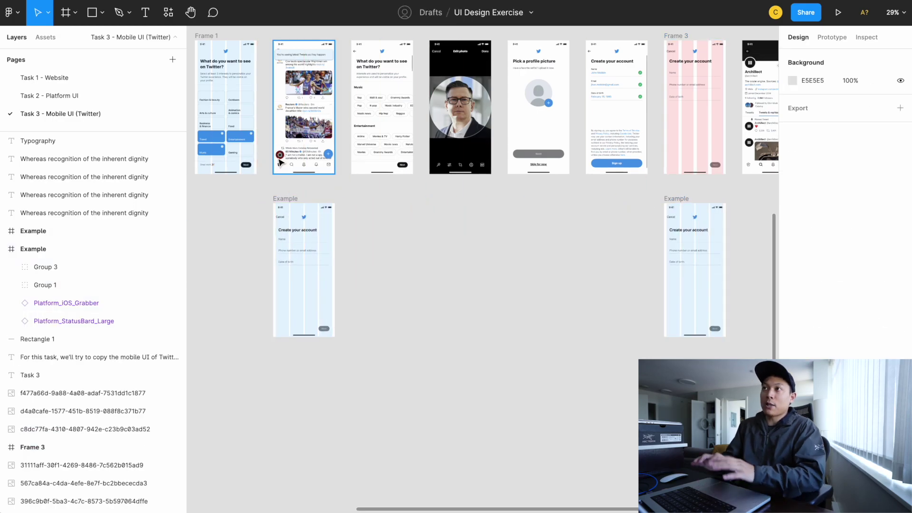
- Delete the header group and the Create your account form group from the copied Example frame
scroll(280, 163, "down", 1)
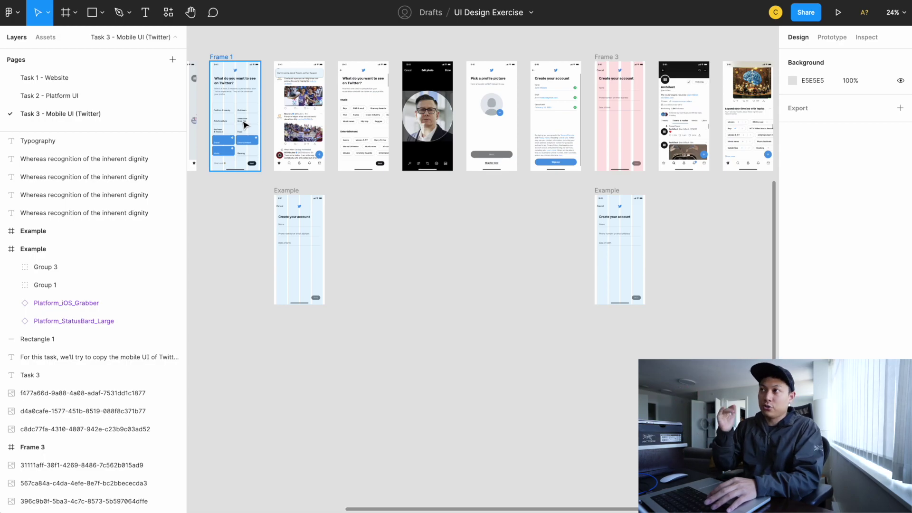
scroll(266, 189, "up", 5)
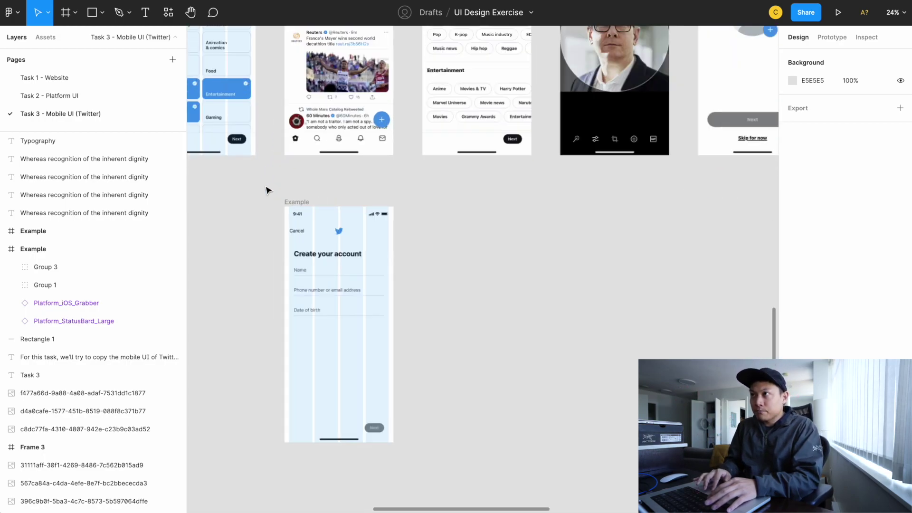
scroll(307, 216, "up", 3)
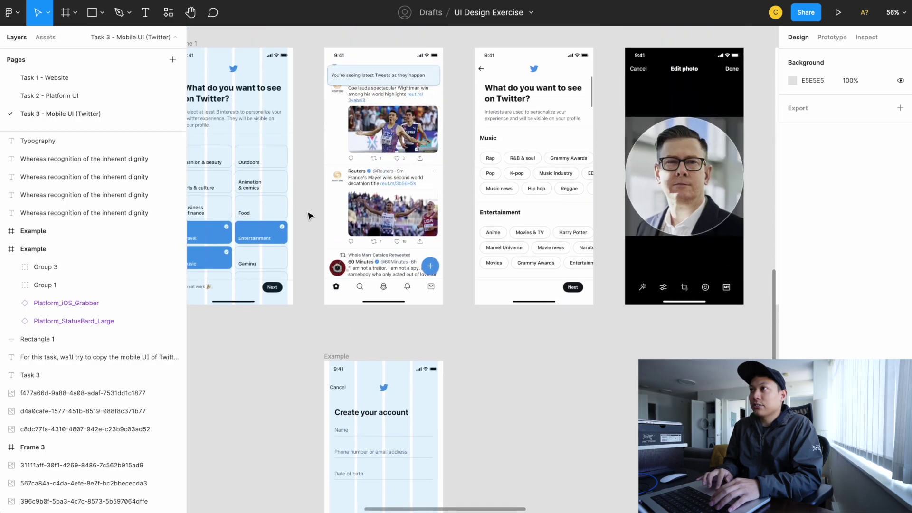
scroll(344, 174, "down", 2)
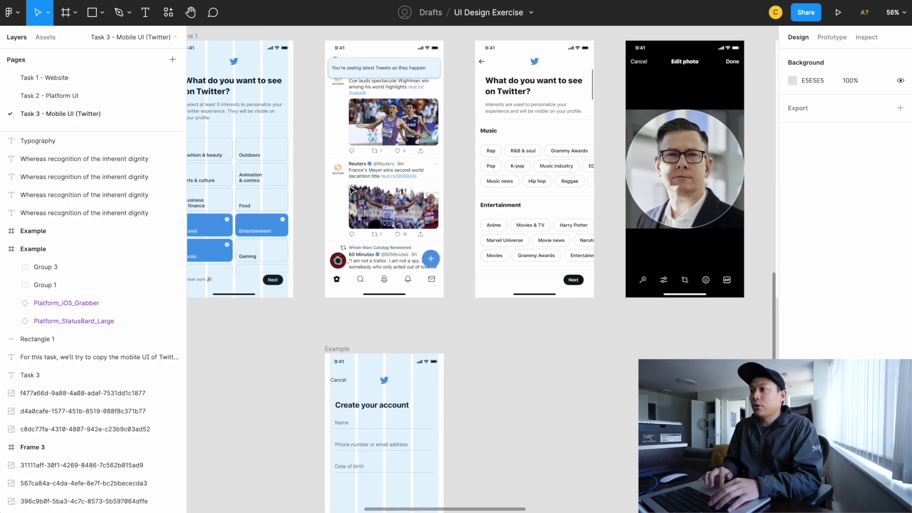
left_click_drag(312, 319, 460, 445)
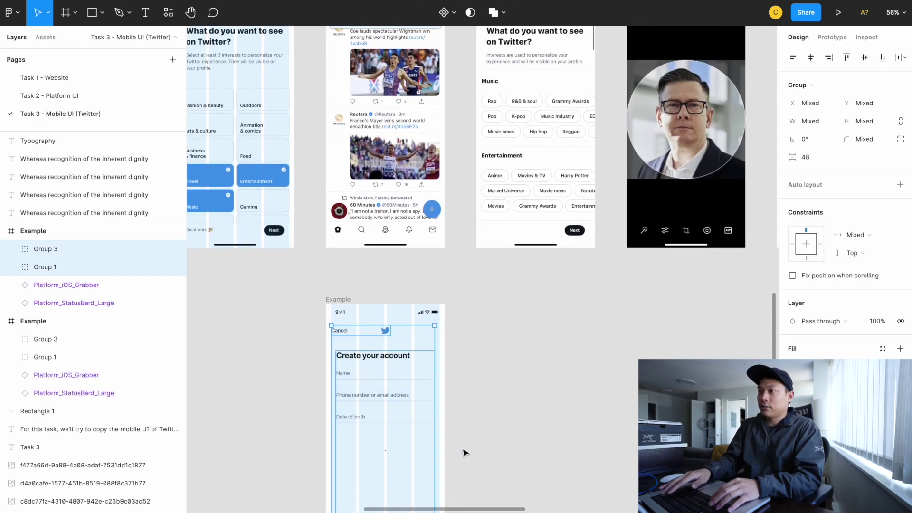
key("Delete")
- Examine the reference Tweets feed screen from the status bar down to the navigation icons, including avatars, text and images
scroll(387, 375, "down", 3)
scroll(386, 355, "up", 3)
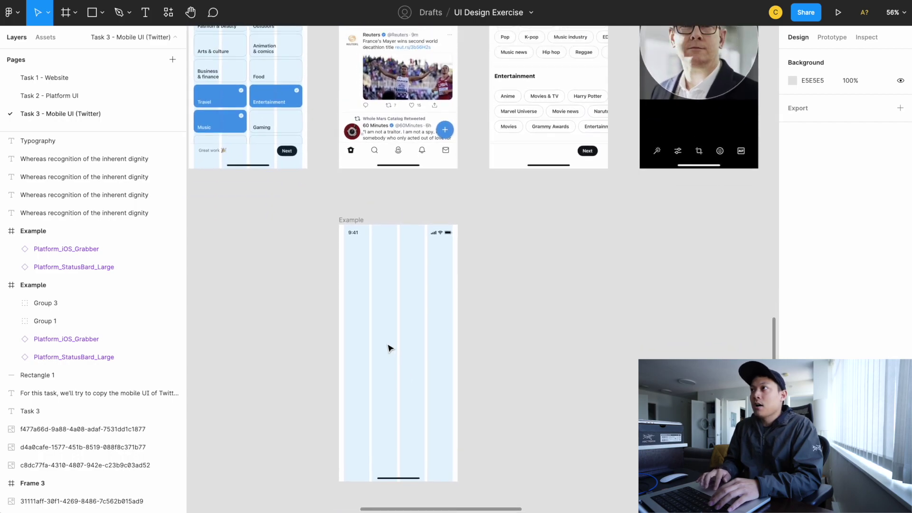
scroll(362, 90, "up", 5)
scroll(362, 91, "up", 6)
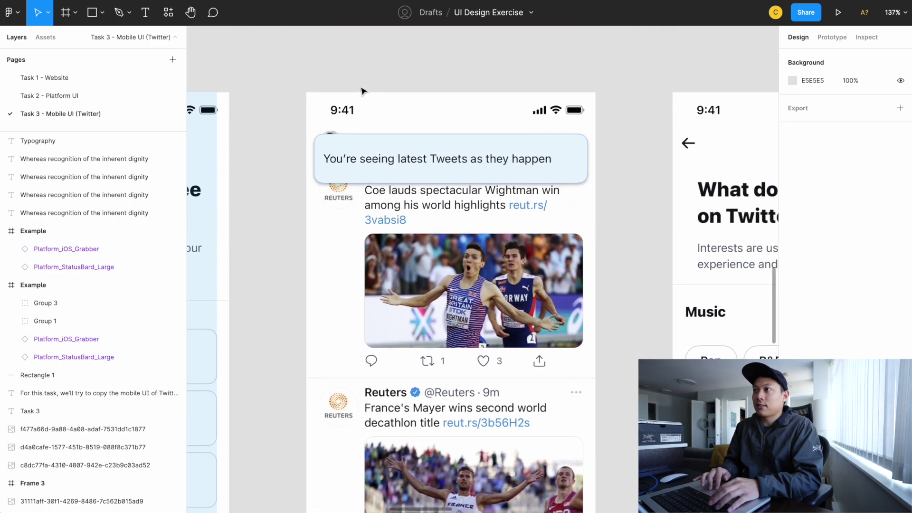
scroll(362, 90, "down", 1)
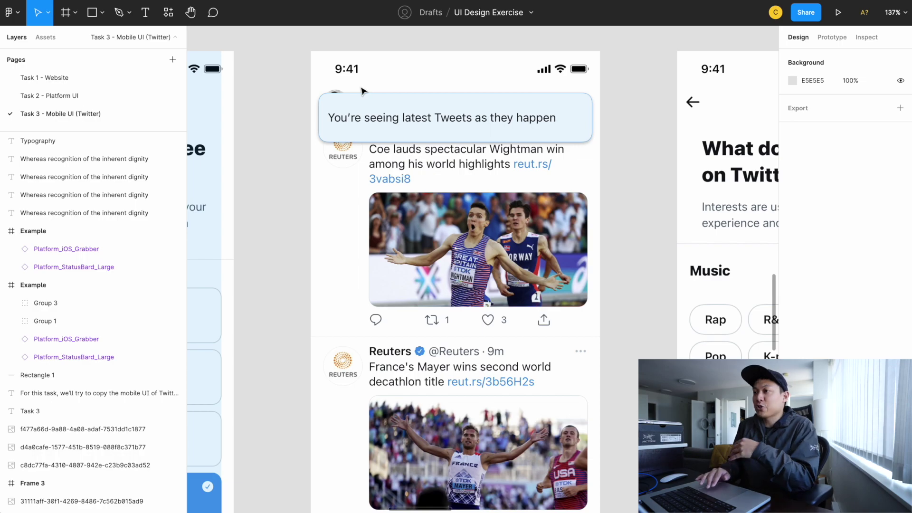
scroll(362, 91, "down", 4)
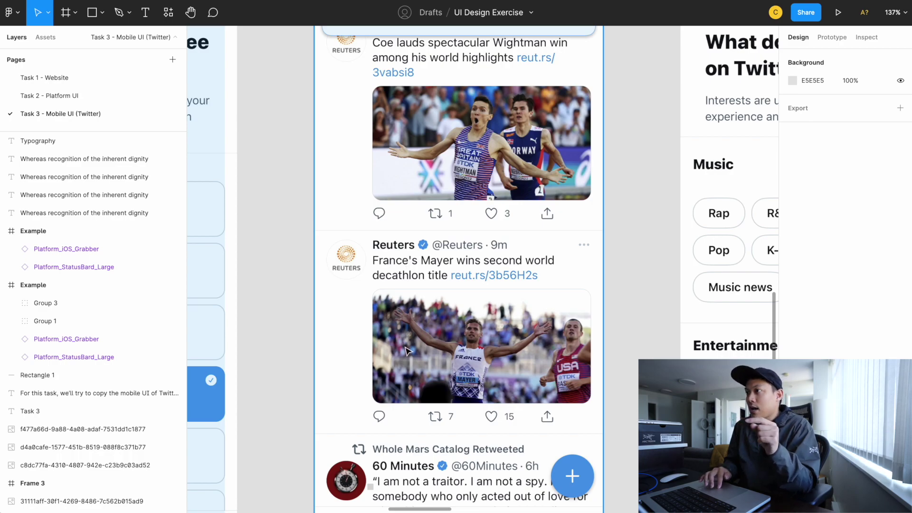
scroll(446, 290, "down", 2)
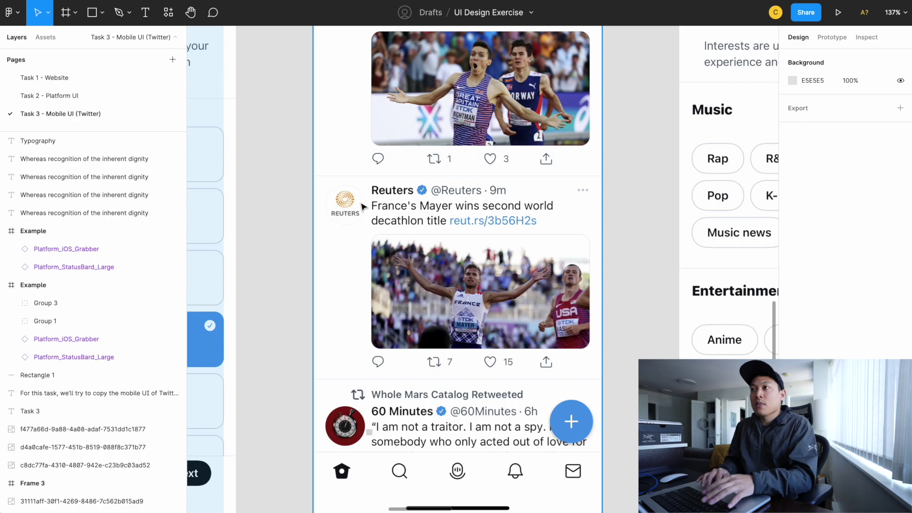
- Draw a circle about 50 × 50 over the Reuters avatar in the feed screen with the Ellipse tool
scroll(362, 204, "left", 3)
scroll(480, 218, "up", 3)
scroll(480, 219, "up", 2)
key("r")
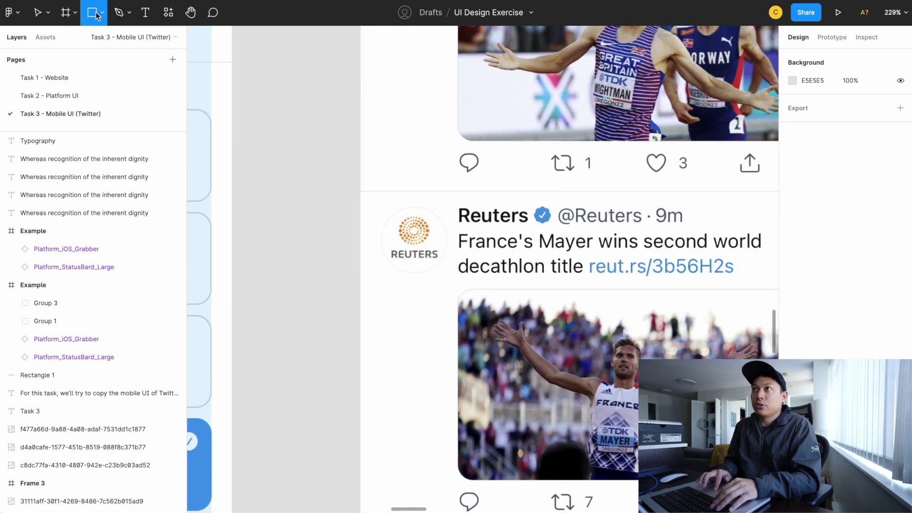
left_click(103, 17)
left_click(95, 67)
left_click(105, 18)
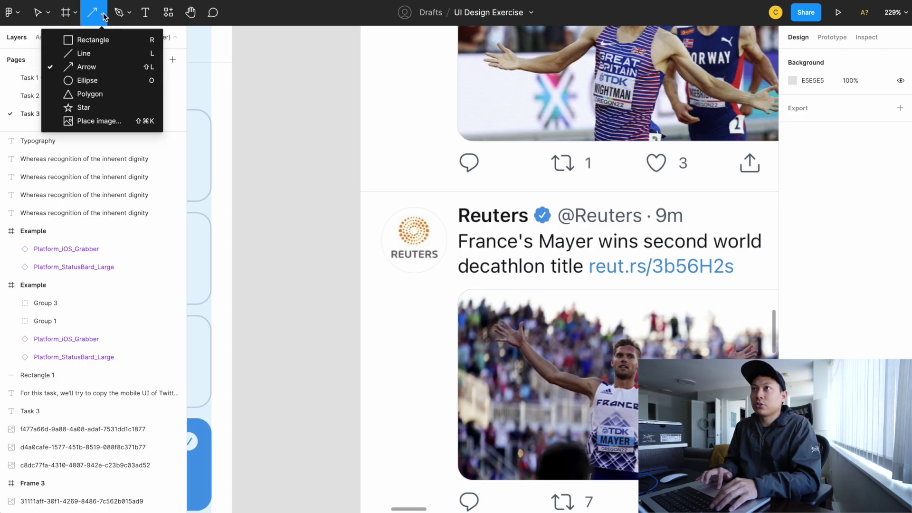
left_click(87, 80)
scroll(458, 292, "up", 5)
left_click_drag(301, 116, 437, 254)
scroll(318, 179, "up", 5)
left_click_drag(380, 187, 372, 179)
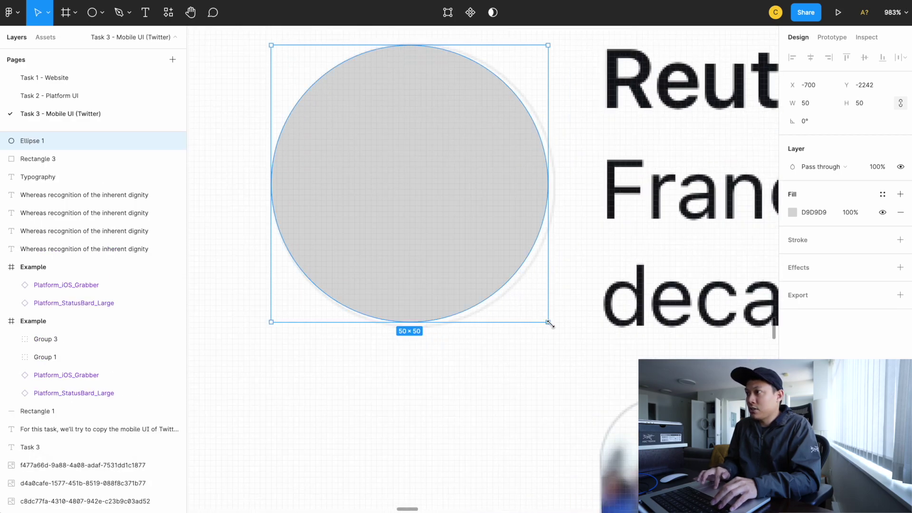
- Resize the circle to 52 × 52 and realign it over the Reuters avatar
left_click_drag(549, 324, 554, 328)
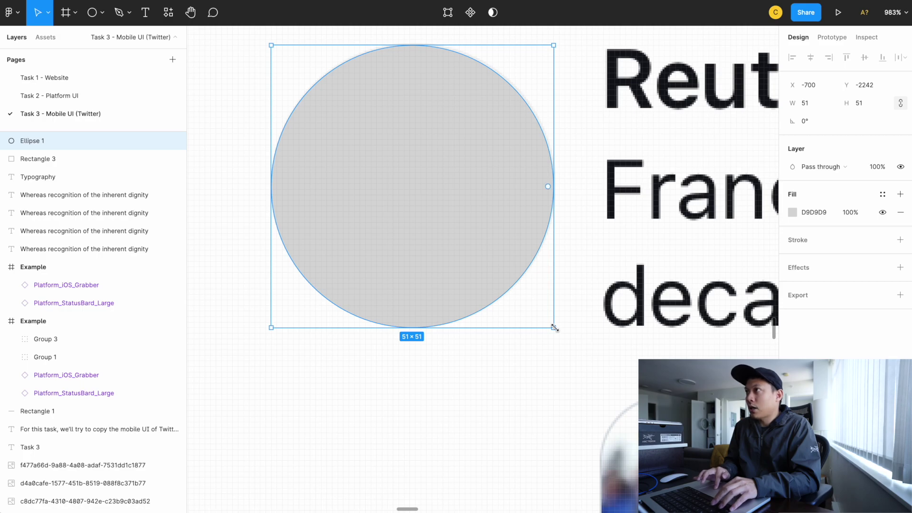
left_click(812, 110)
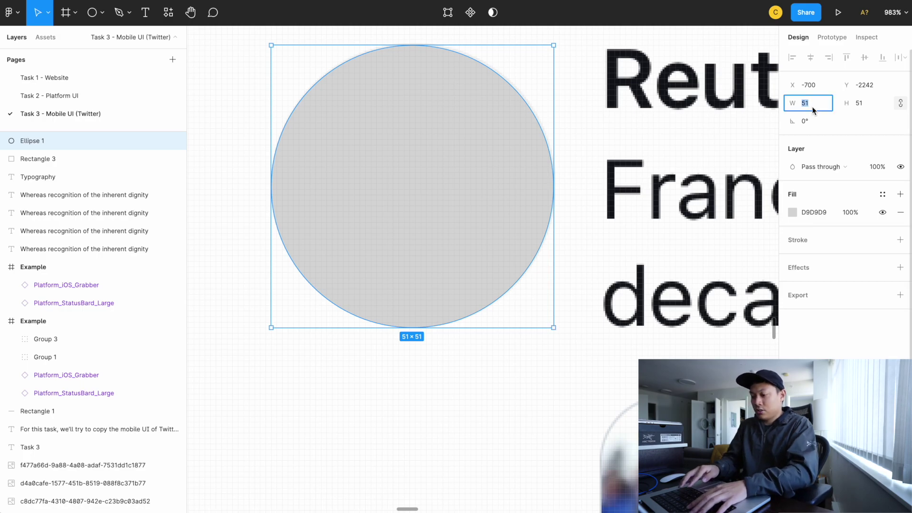
type("52")
key("Return")
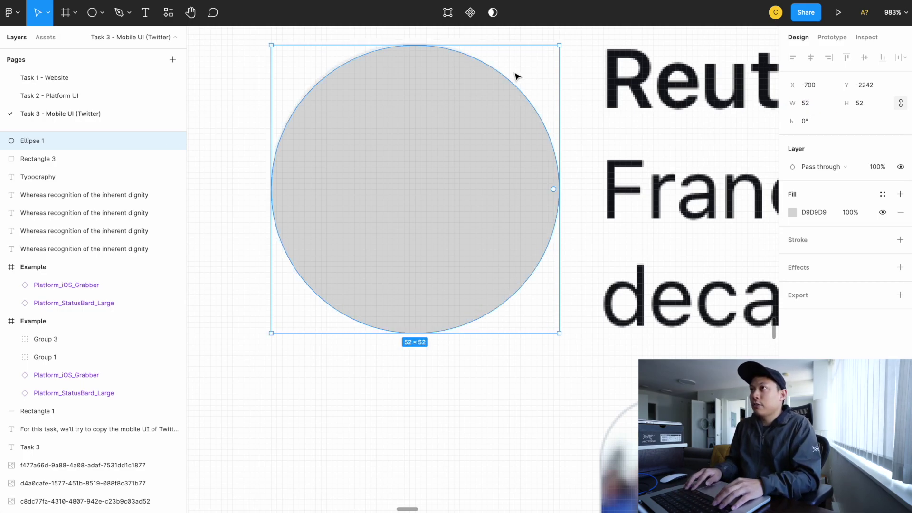
left_click(369, 167)
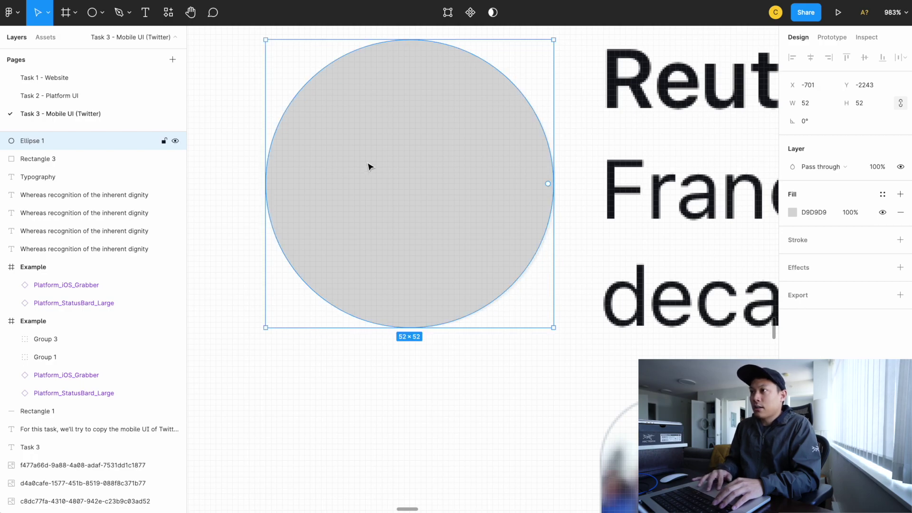
- Move the circle into the emptied Example frame and align it with the first layout column at X 16
scroll(370, 166, "down", 10)
scroll(372, 164, "down", 3)
left_click_drag(371, 162, 372, 487)
scroll(391, 458, "down", 2)
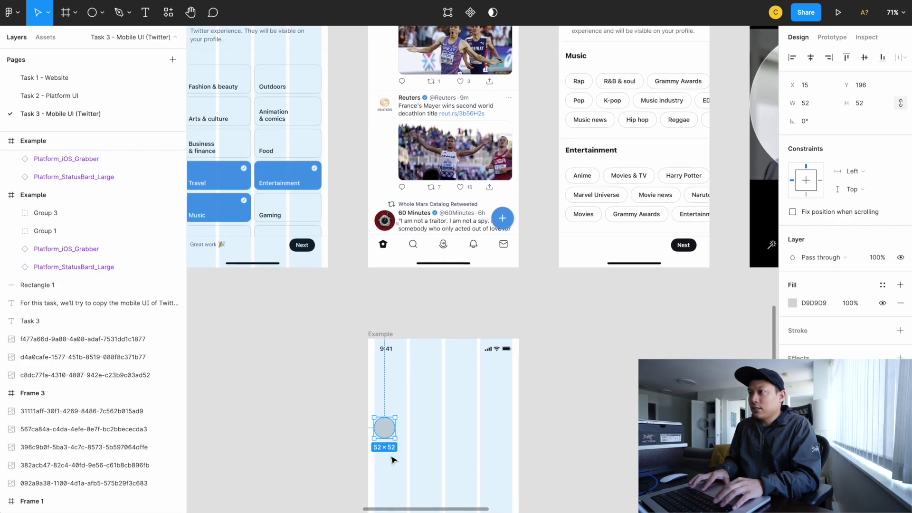
scroll(391, 458, "up", 8)
key("Right")
key("Right")
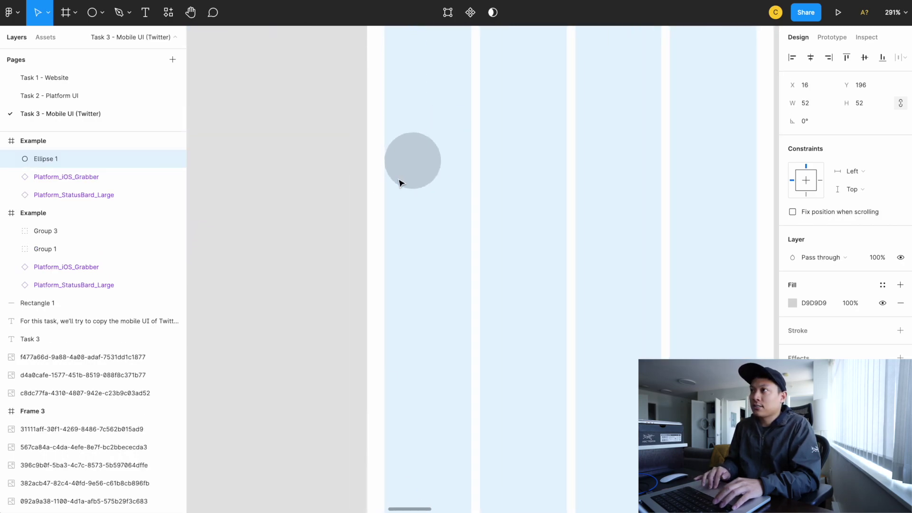
- Move the circle up to Y 127 in the Example frame, keeping it aligned with the first column
scroll(416, 188, "down", 10)
left_click_drag(402, 434, 412, 399)
scroll(413, 243, "up", 5)
scroll(413, 244, "down", 8)
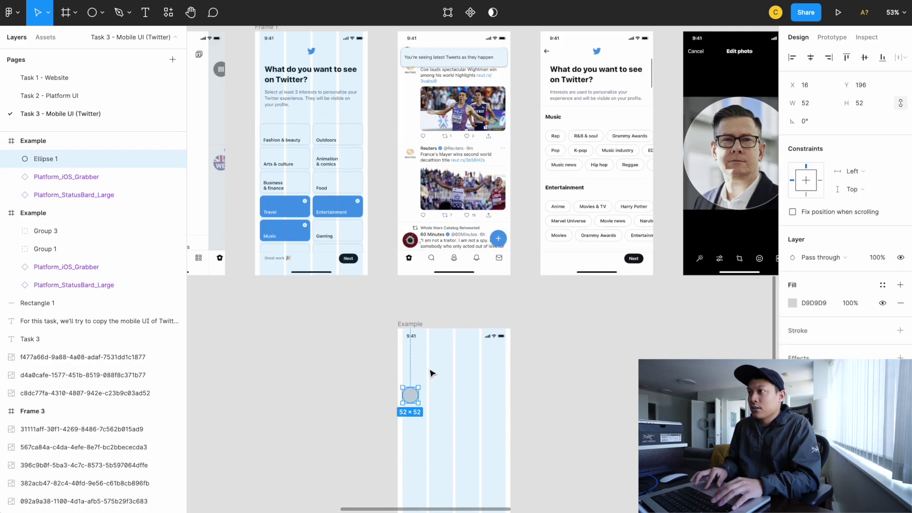
scroll(426, 482, "up", 5)
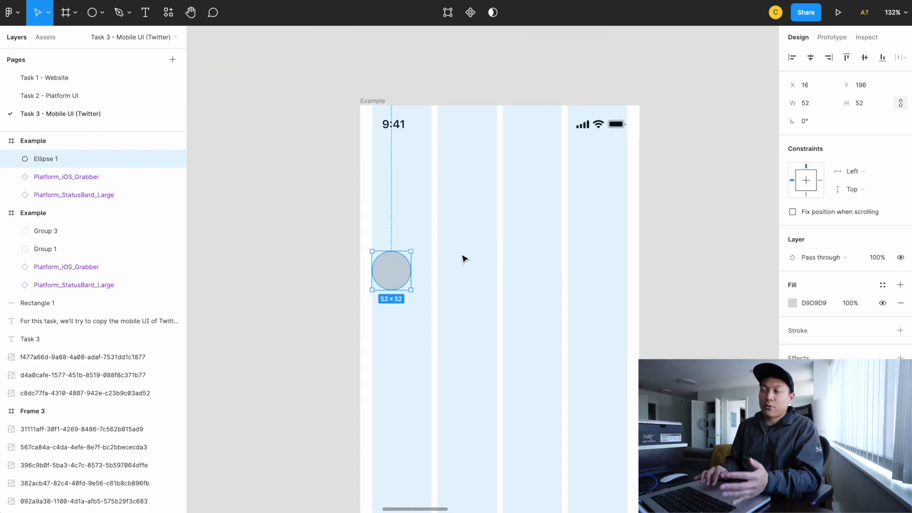
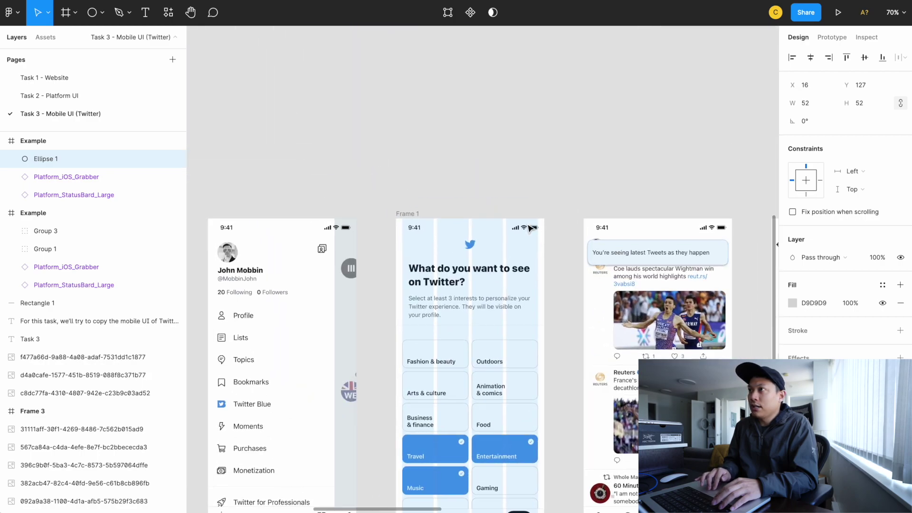
- Copy the size 16 and size 12 Regular sample lines from the Typography section and paste them over the Example frame
scroll(472, 297, "up", 10)
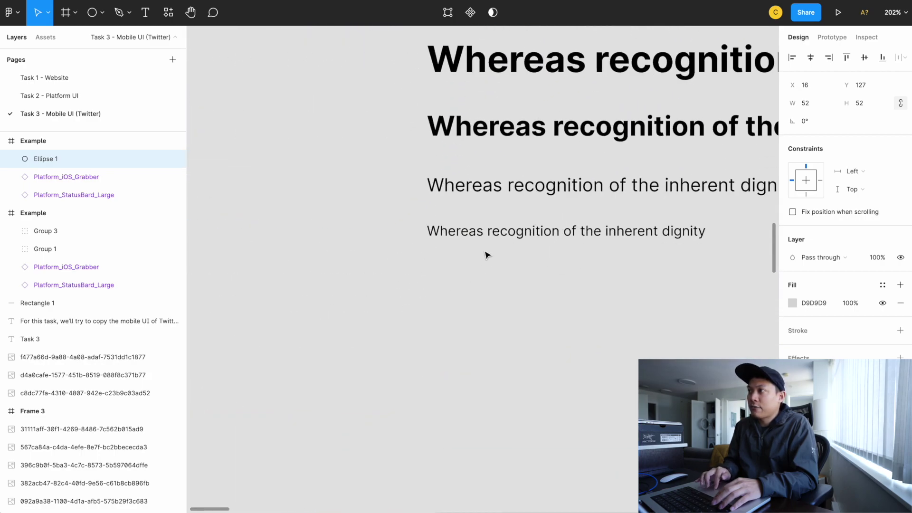
left_click_drag(325, 284, 389, 158)
scroll(389, 159, "down", 8)
scroll(389, 162, "down", 10)
scroll(388, 162, "down", 6)
scroll(507, 210, "down", 3)
scroll(507, 209, "right", 2)
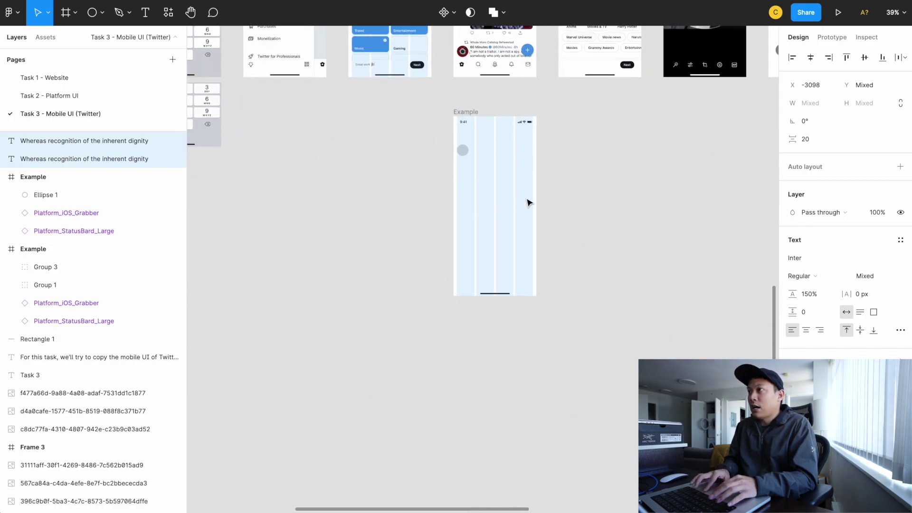
scroll(537, 201, "up", 8)
scroll(449, 153, "up", 2)
key("Escape")
key("ctrl+v")
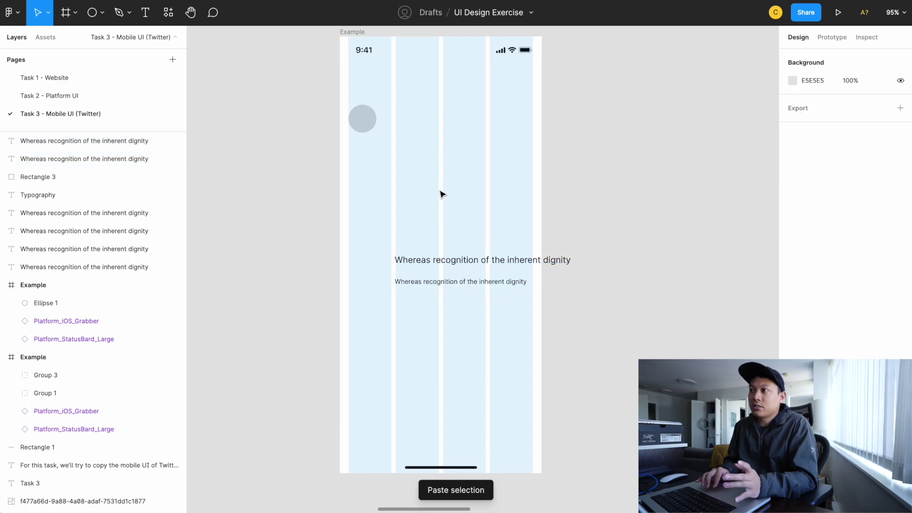
- Arrange the pasted texts beside the circle, with the size 12 line above the size 16 line and both left-aligned
left_click(430, 261)
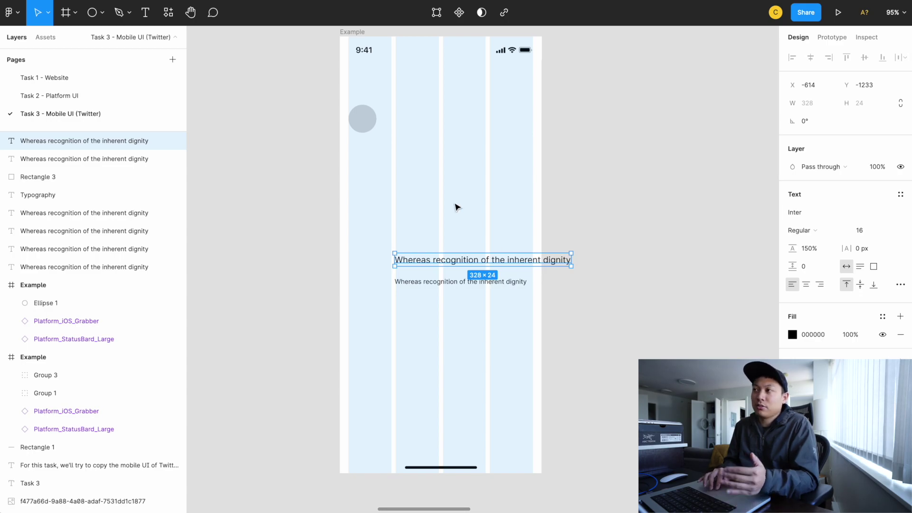
scroll(455, 207, "down", 3)
left_click(416, 255)
left_click_drag(416, 255, 429, 196)
left_click(431, 150)
left_click(432, 231)
- Copy "Lorem ipsum dolor sit amet" from the Lorem Ipsum page in the browser and replace the size 12 line with it in Figma
scroll(429, 196, "up", 5)
scroll(406, 242, "up", 5)
scroll(406, 243, "down", 5)
scroll(439, 261, "down", 10)
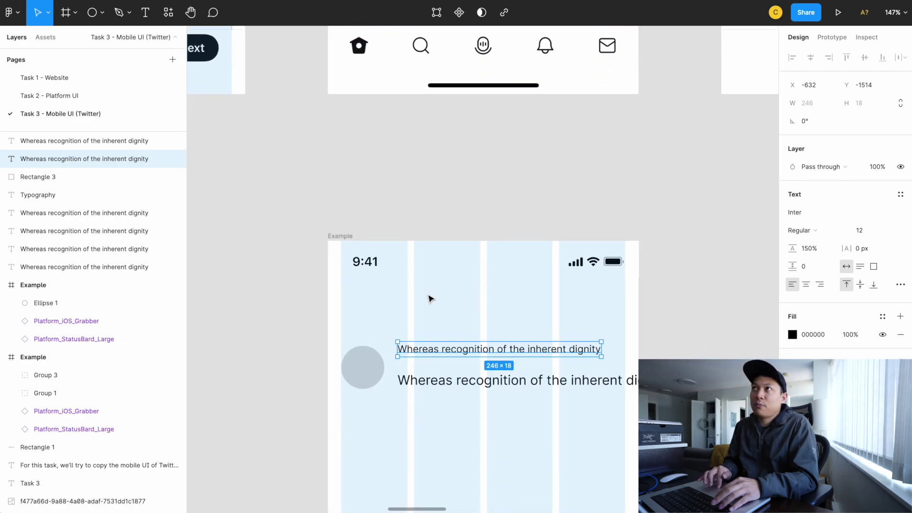
scroll(429, 298, "down", 2)
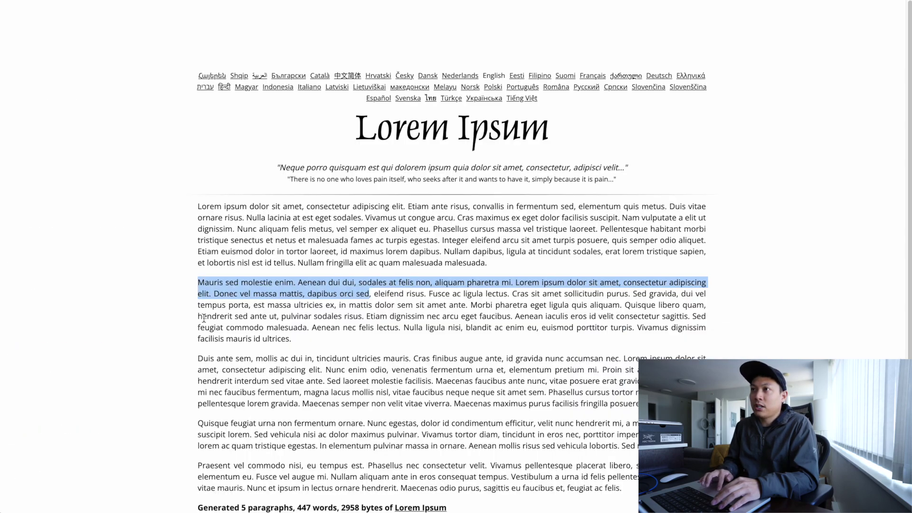
left_click(203, 318)
left_click_drag(189, 208, 302, 208)
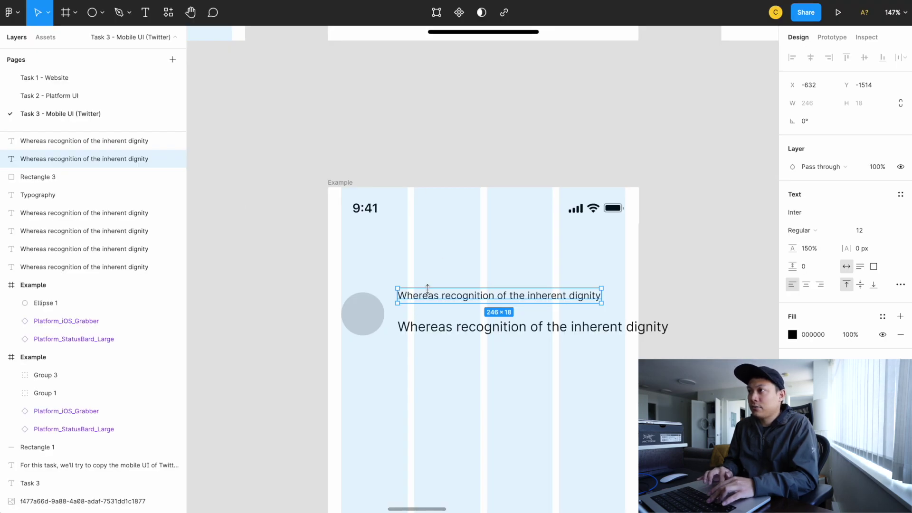
type("Lorem ipsum dolor sit amet")
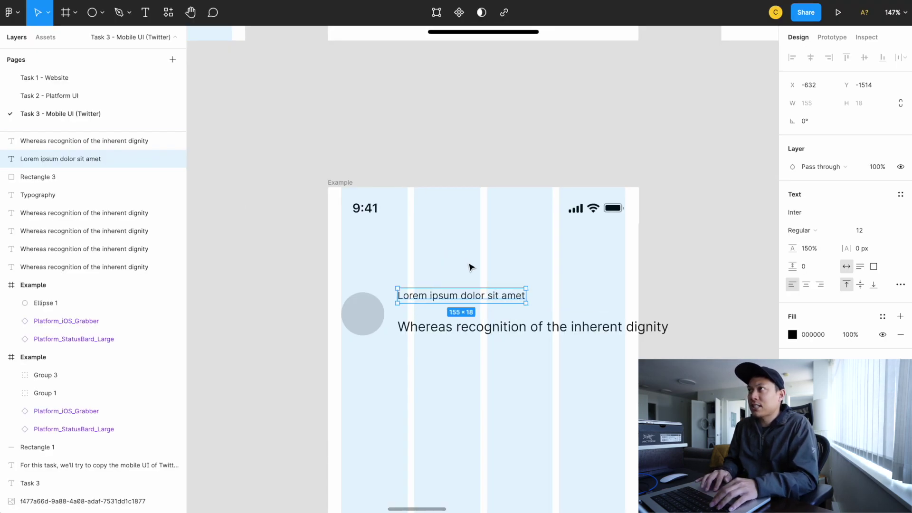
- Colour the "Lorem ipsum dolor sit amet" line with grey 56636F, sampled from the "Whole Mars Catalog Retweeted" text in the reference screen
scroll(469, 267, "up", 7)
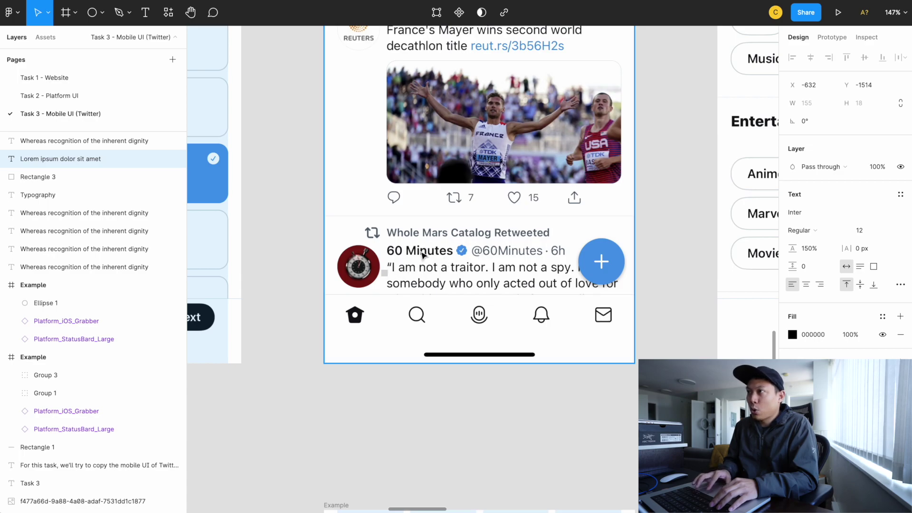
scroll(421, 255, "down", 3)
scroll(422, 255, "down", 2, "ctrl")
scroll(427, 254, "down", 5)
scroll(432, 254, "down", 1)
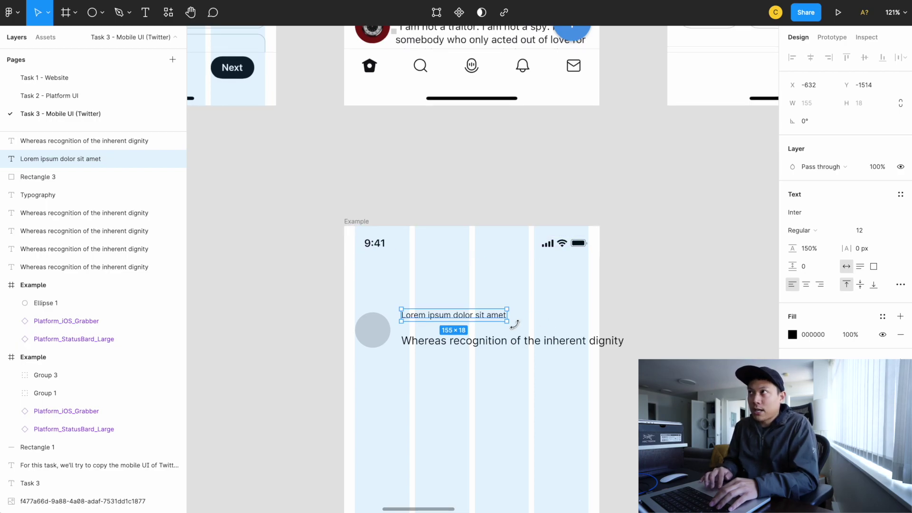
scroll(515, 325, "up", 3)
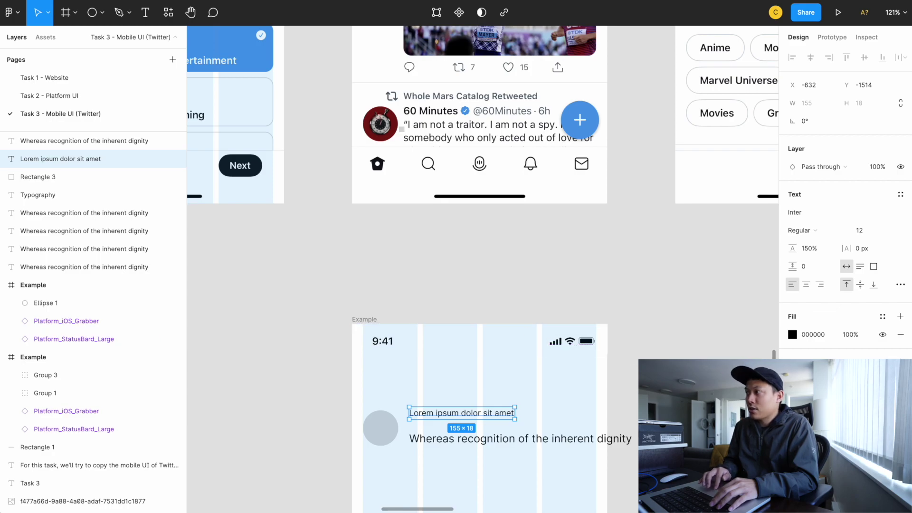
left_click(792, 334)
key("i")
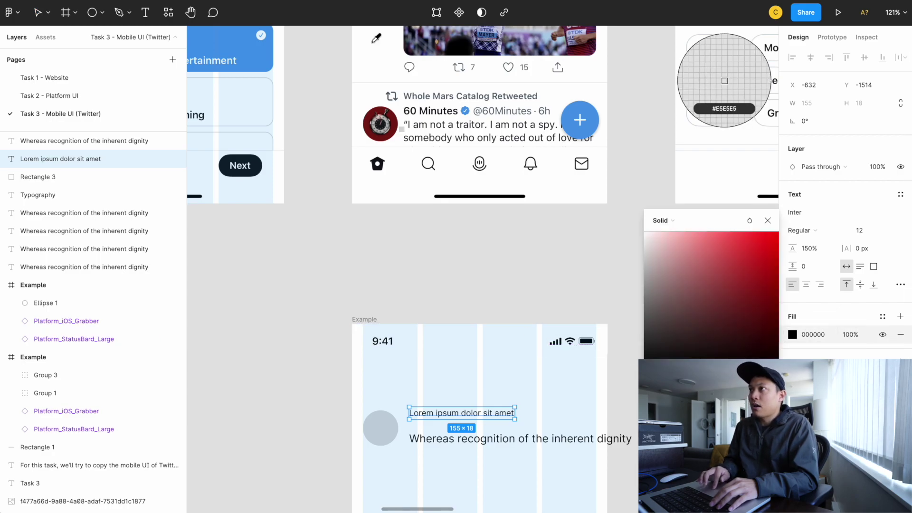
scroll(398, 62, "up", 10)
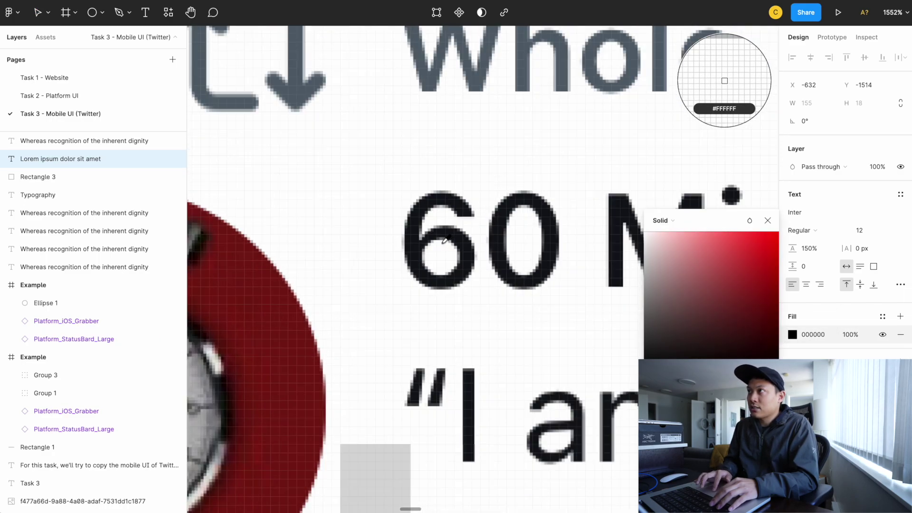
left_click(477, 73)
scroll(478, 74, "down", 6)
scroll(602, 298, "down", 5)
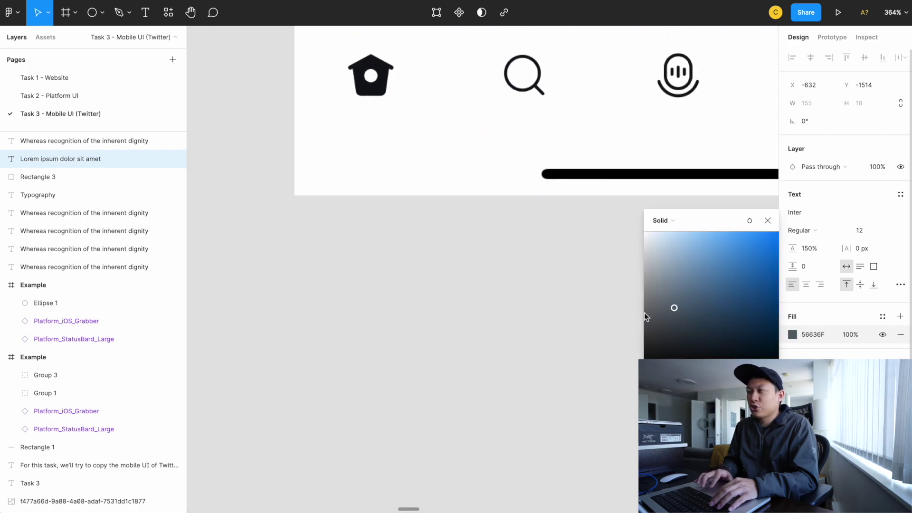
scroll(533, 318, "down", 5)
scroll(525, 316, "down", 3)
left_click(497, 306)
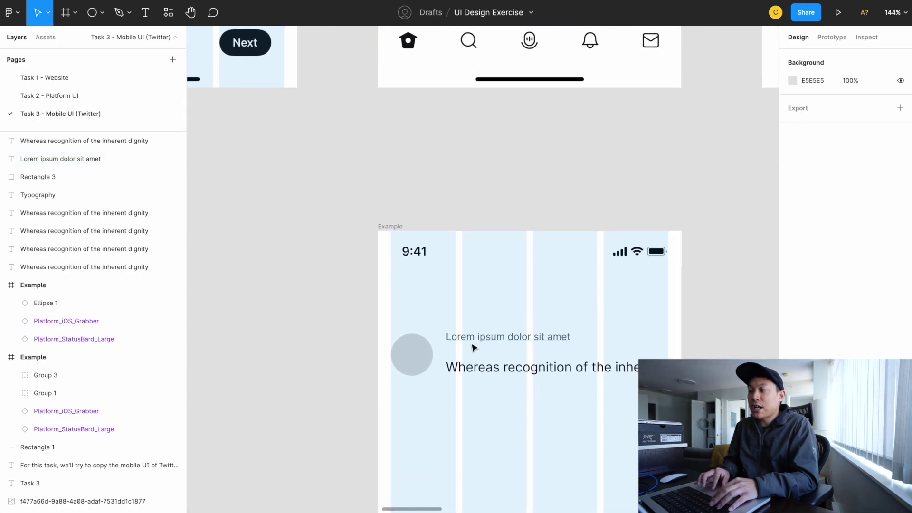
- Set the "Lorem ipsum dolor sit amet" line to Medium weight and compare it with the retweet line in the reference screen
scroll(465, 340, "up", 5)
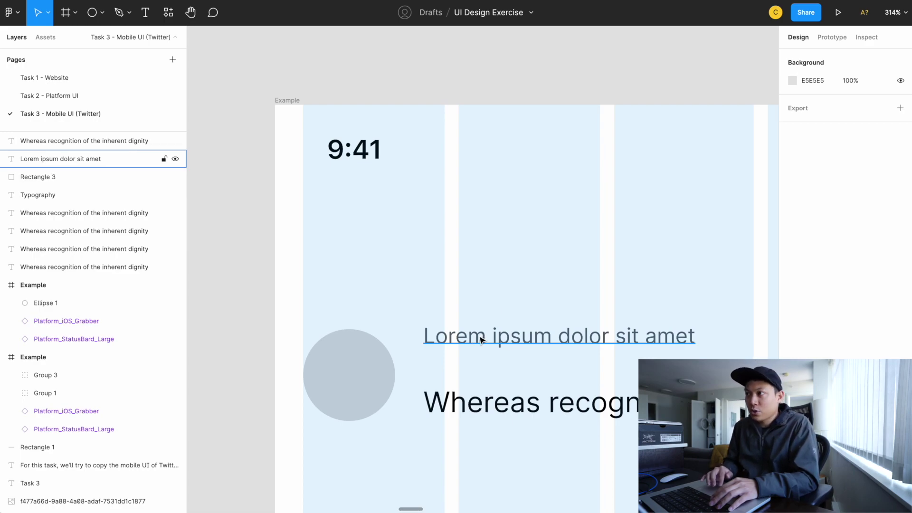
scroll(474, 306, "down", 3)
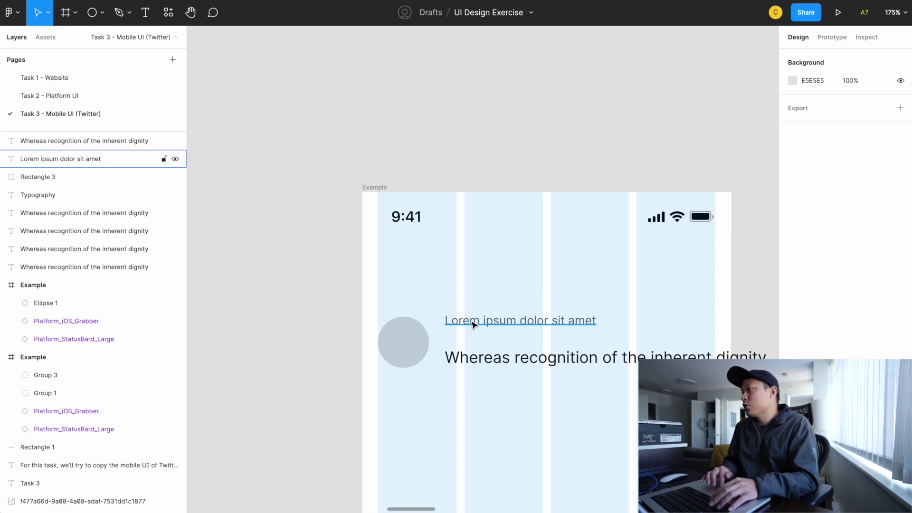
left_click(474, 324)
left_click(819, 229)
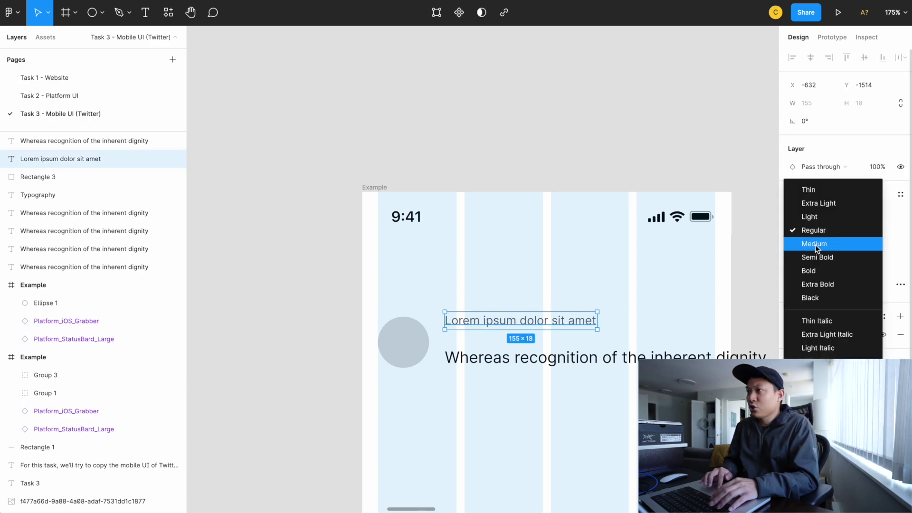
left_click(815, 244)
scroll(504, 320, "up", 10)
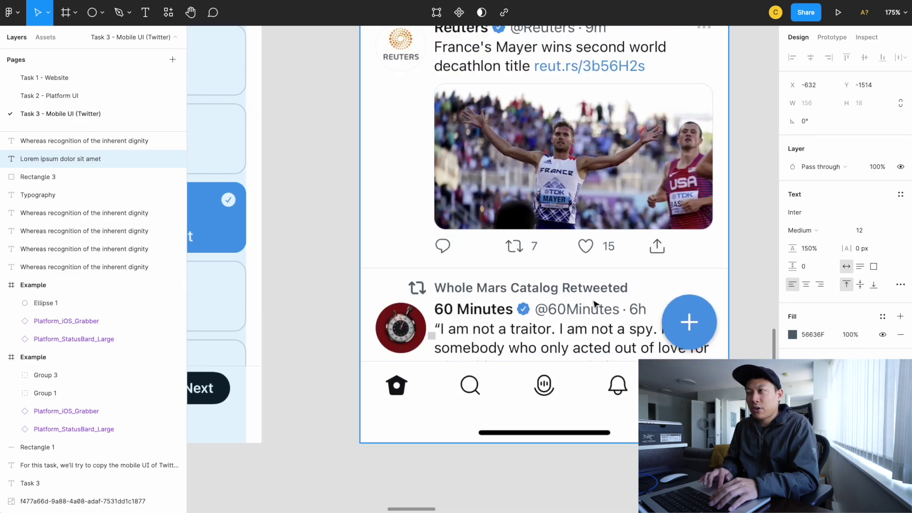
scroll(548, 302, "down", 10)
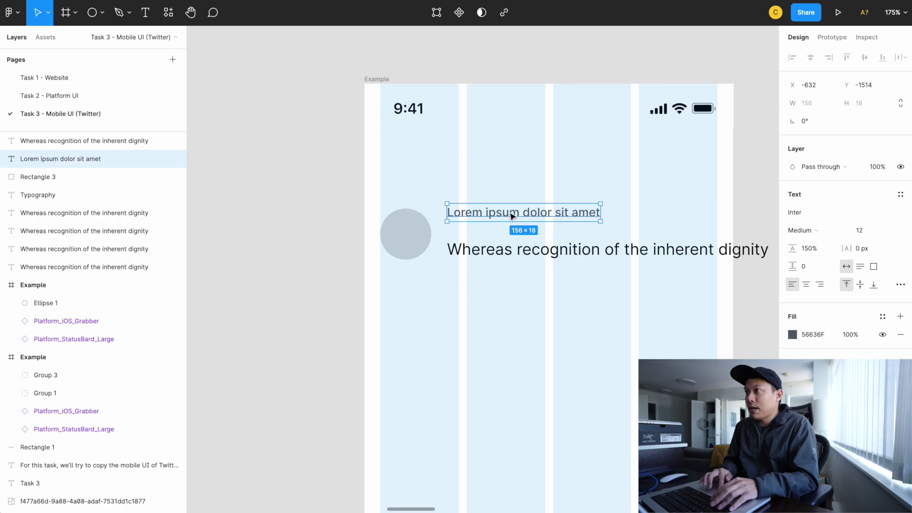
- Split the size 16 line into two text layers, leaving "Whereas" in place and putting "recognition of the inherent dignity" beside it
left_click(513, 249)
scroll(511, 249, "up", 10)
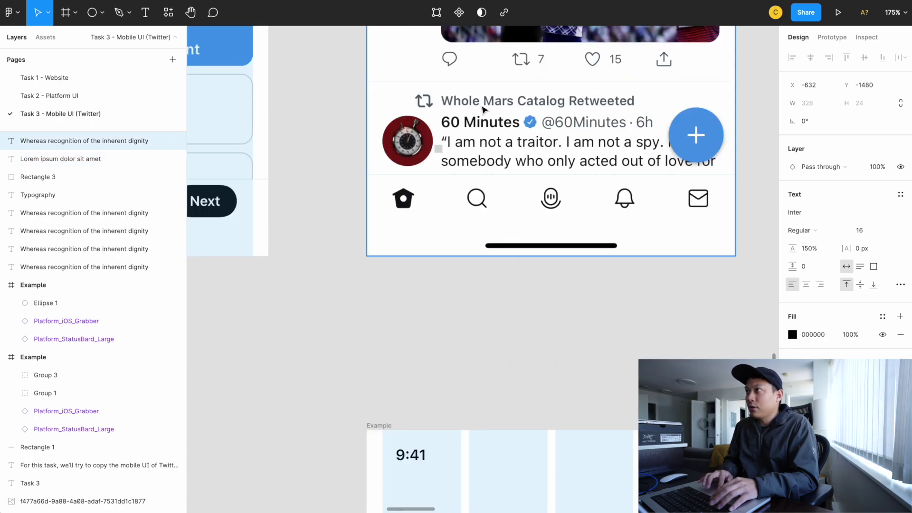
scroll(516, 256, "down", 10)
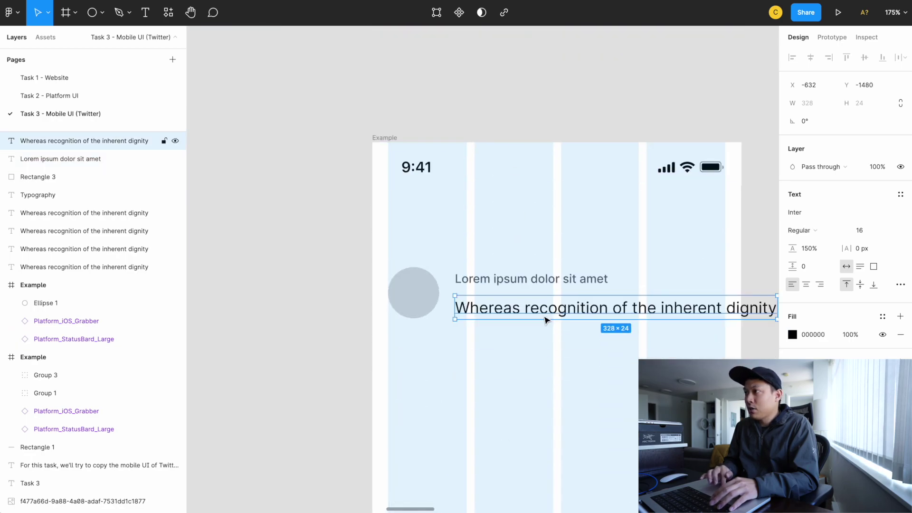
double_click(529, 307)
left_click(525, 307)
left_click_drag(525, 307, 646, 355)
key("ctrl+c")
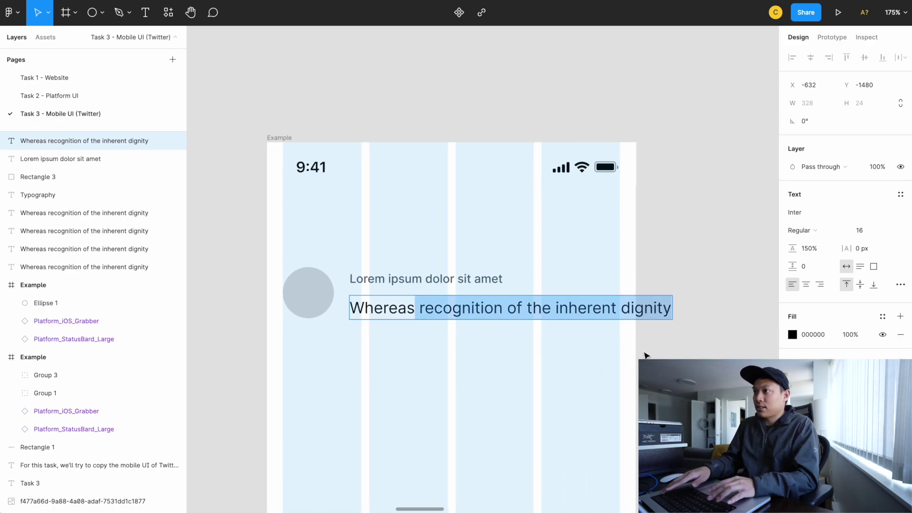
key("BackSpace")
key("Escape")
left_click_drag(354, 318, 470, 319)
double_click(470, 319)
key("ctrl+v")
key("Escape")
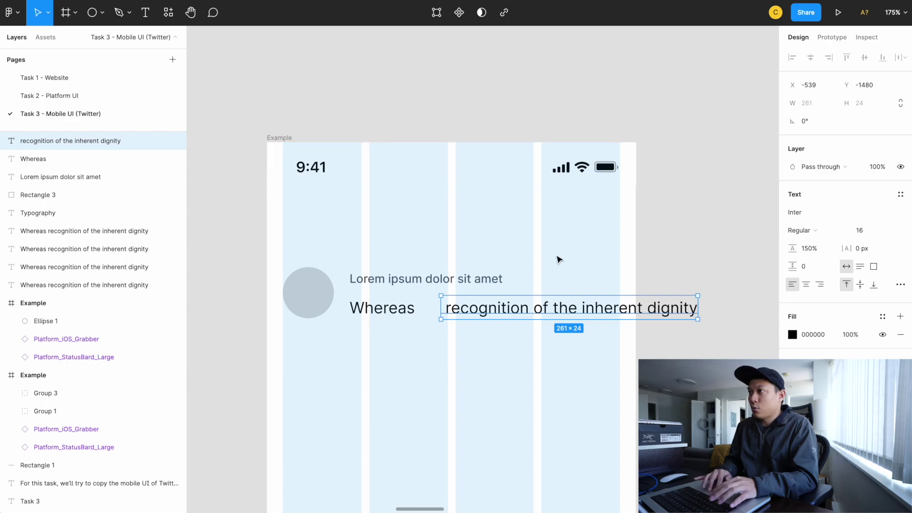
left_click(545, 273)
scroll(545, 273, "up", 2)
scroll(545, 273, "down", 10)
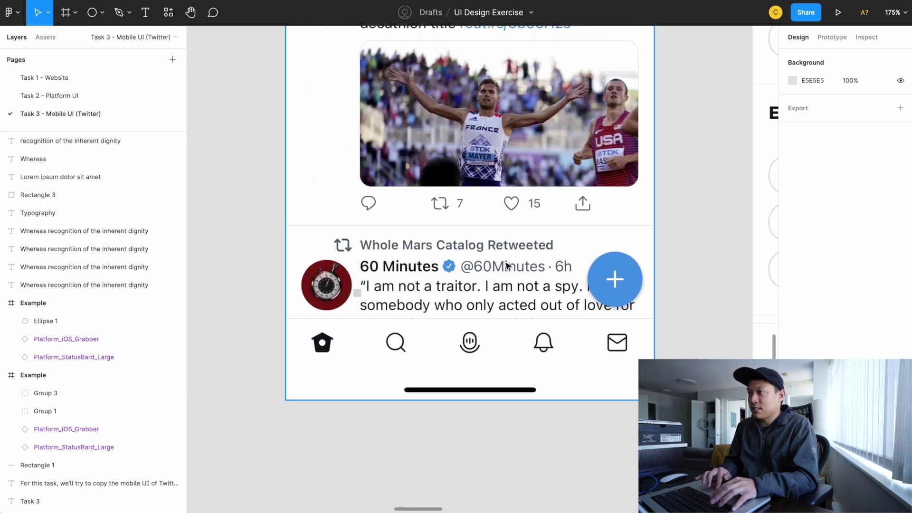
scroll(507, 266, "up", 10)
double_click(517, 338)
type("@60 mintue")
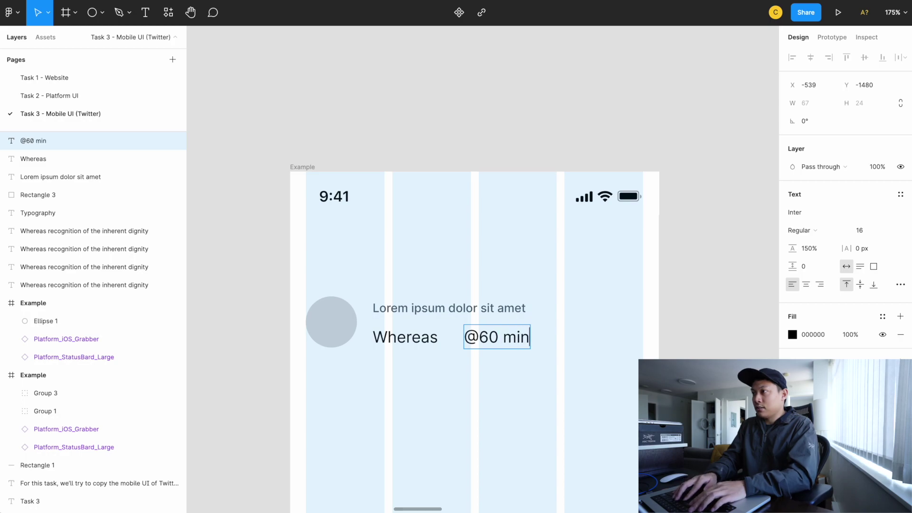
left_click(519, 365)
- Replace the "Whereas" text with "Name"
scroll(494, 356, "left", 3)
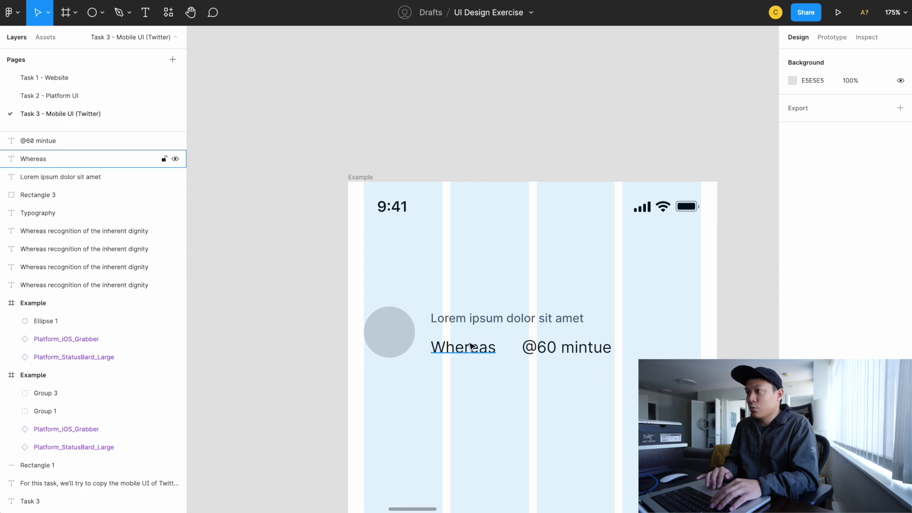
left_click(470, 346)
double_click(470, 346)
type("Name")
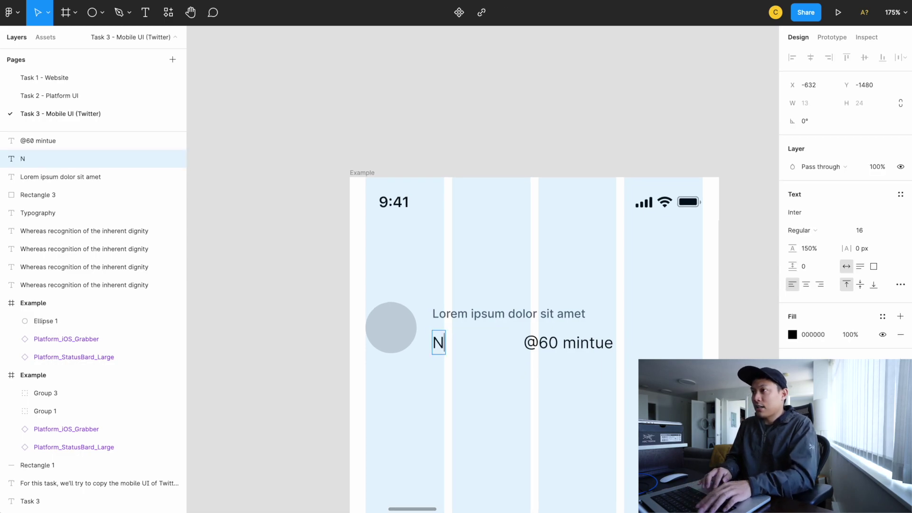
key("Escape")
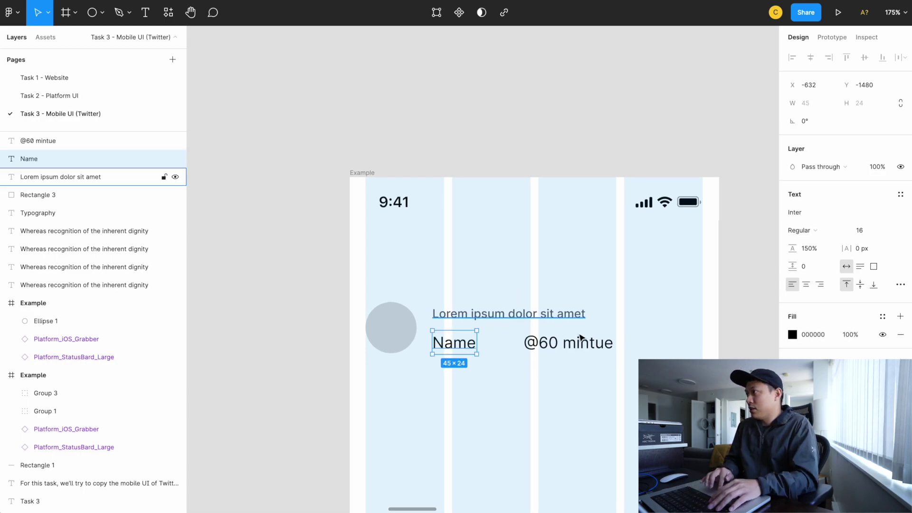
- Try the Medium and Bold weights on the "Name" text and compare it with the account name in the reference tweet
left_click(812, 231)
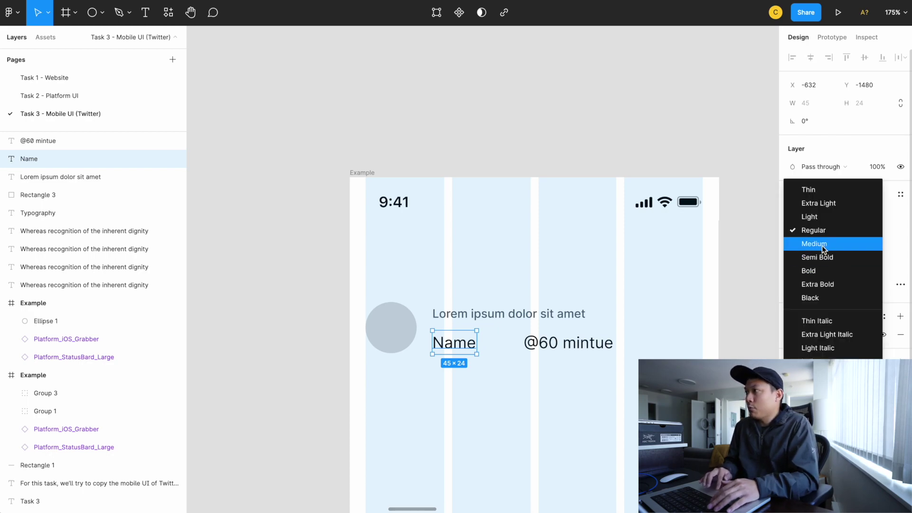
left_click(822, 243)
left_click(819, 231)
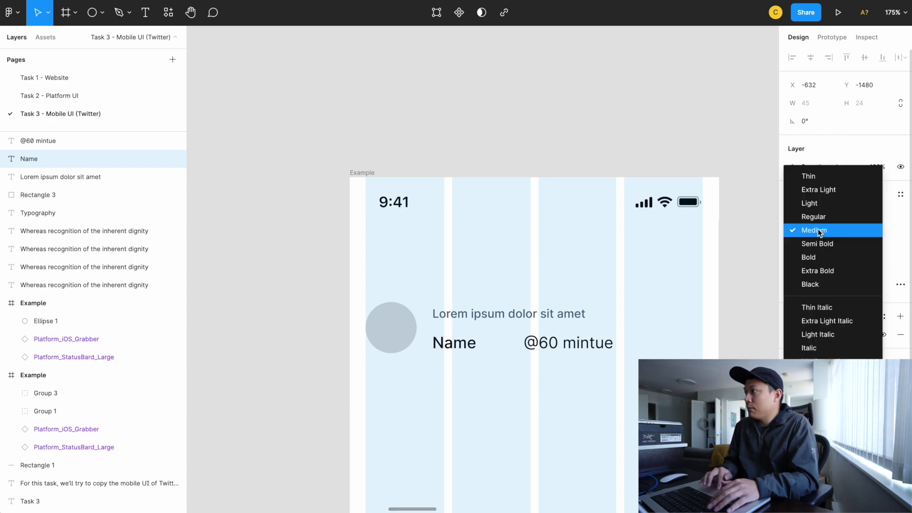
left_click(816, 257)
left_click(546, 257)
scroll(547, 257, "up", 3)
scroll(546, 257, "up", 8)
scroll(484, 245, "down", 6)
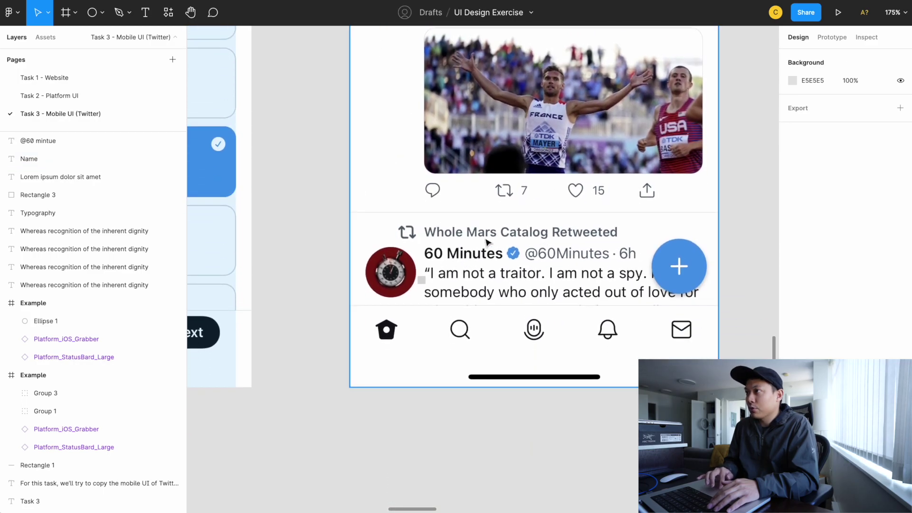
- Set the "Name" text to Semi Bold weight
left_click(477, 356)
left_click(803, 230)
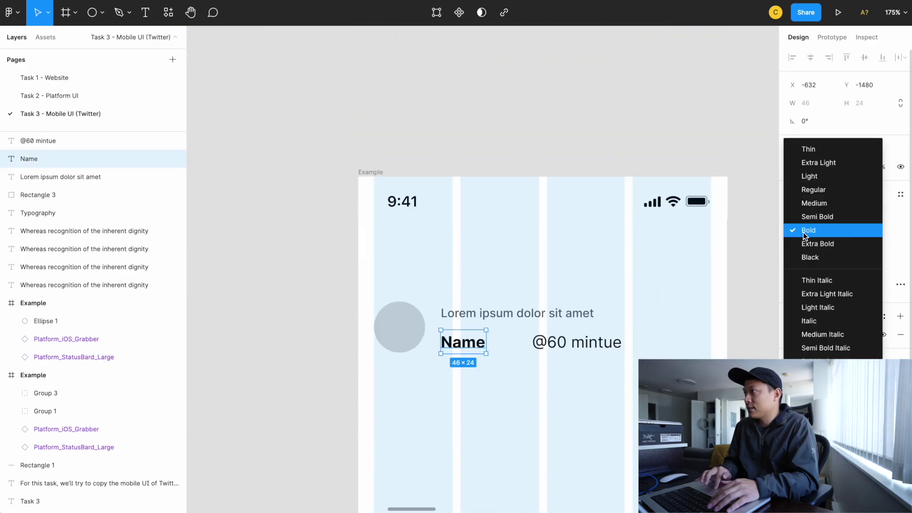
left_click(814, 216)
left_click(531, 398)
left_click_drag(556, 342, 532, 344)
left_click(72, 176)
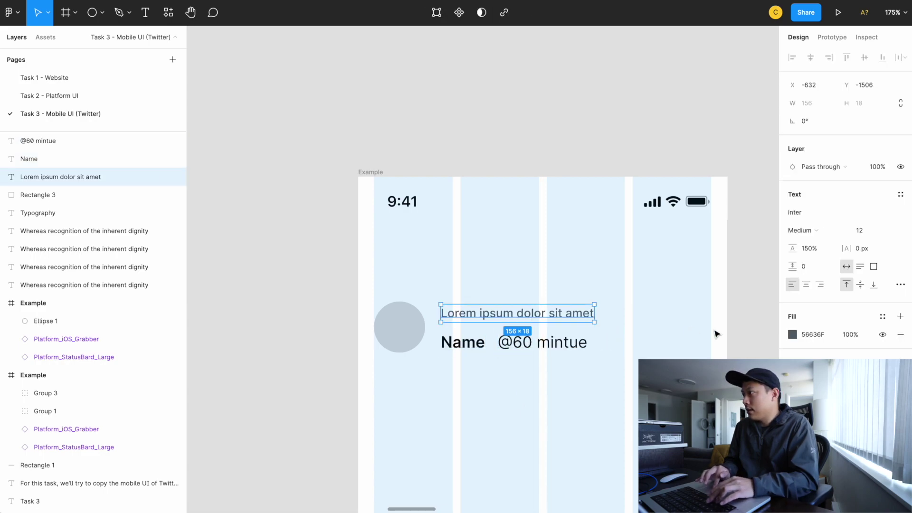
left_click(816, 334)
key("ctrl+c")
left_click(502, 348)
left_click(816, 334)
key("ctrl+v")
key("Return")
key("Escape")
scroll(569, 364, "up", 10)
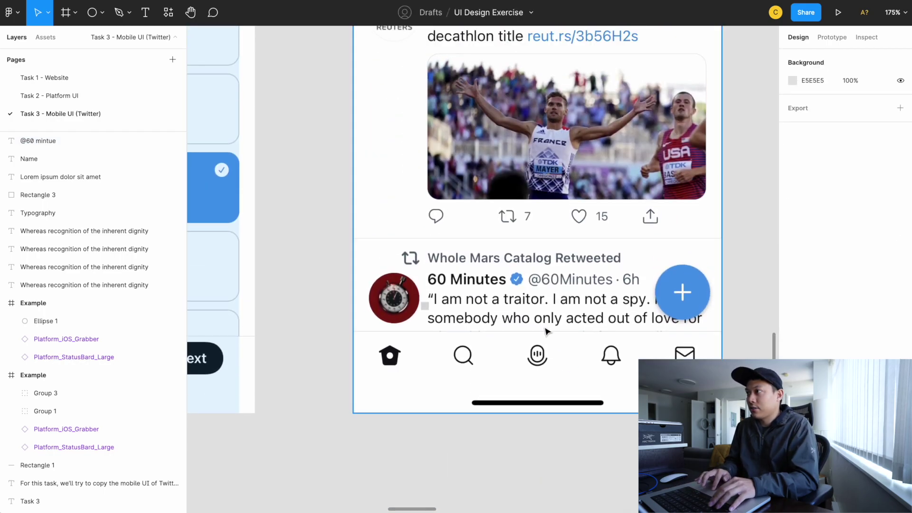
scroll(634, 274, "down", 10)
scroll(488, 244, "up", 1)
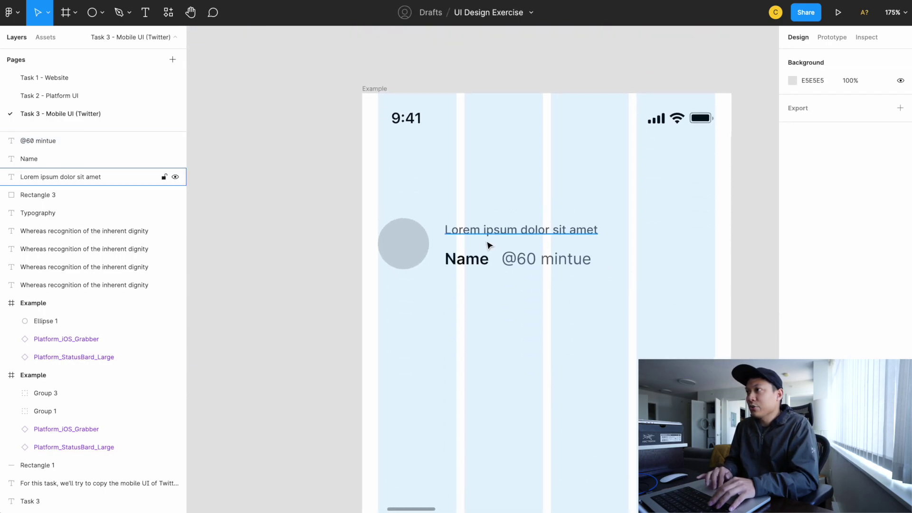
left_click(478, 259)
scroll(477, 260, "up", 8)
scroll(477, 262, "down", 9)
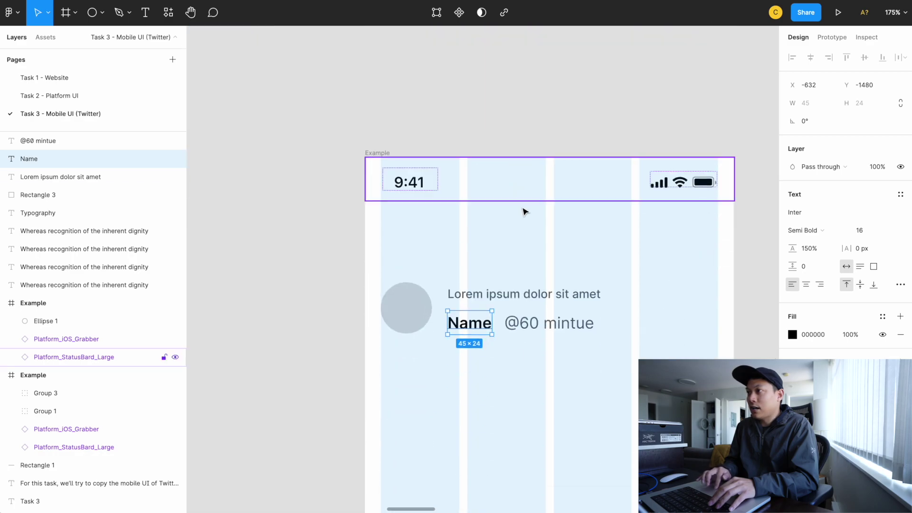
left_click(534, 326)
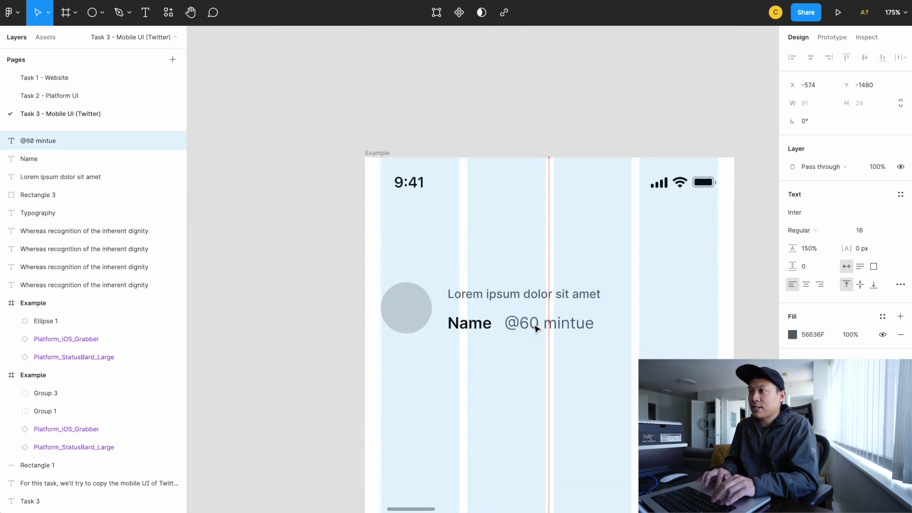
key("alt")
key("Left")
key("Left")
key("Left")
key("Left")
left_click(495, 279)
left_click(492, 295)
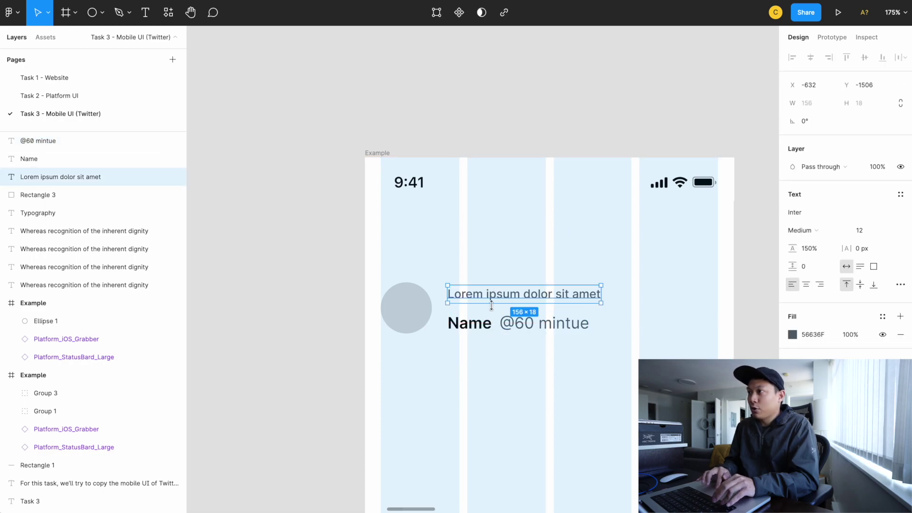
left_click_drag(475, 369, 530, 323)
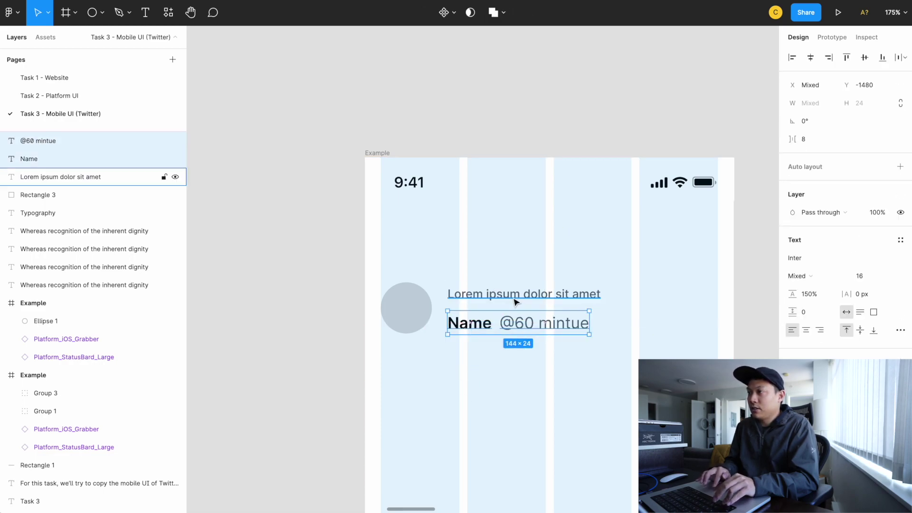
key("Up")
key("Up")
key("Up")
key("Up")
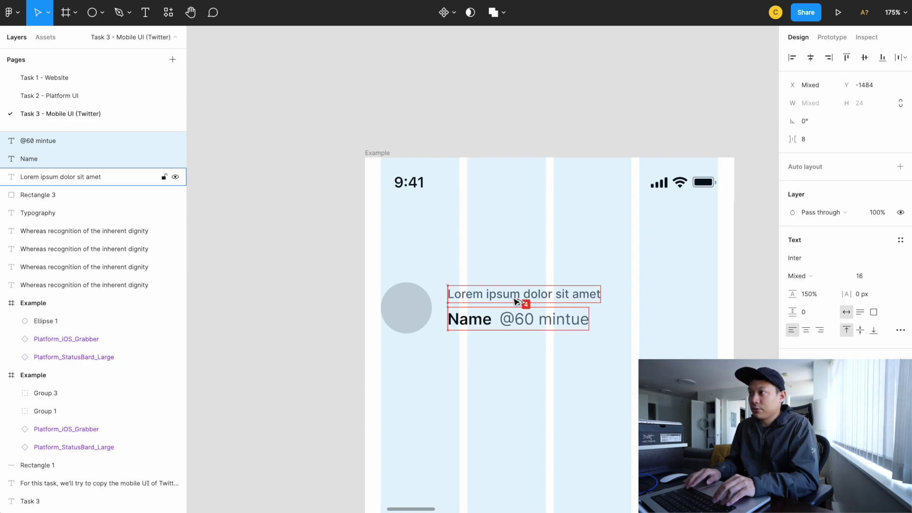
left_click(515, 350)
- Compare the avatar circle, Lorem ipsum line and name row with the layout of the reference 60 Minutes tweet
scroll(511, 350, "up", 8)
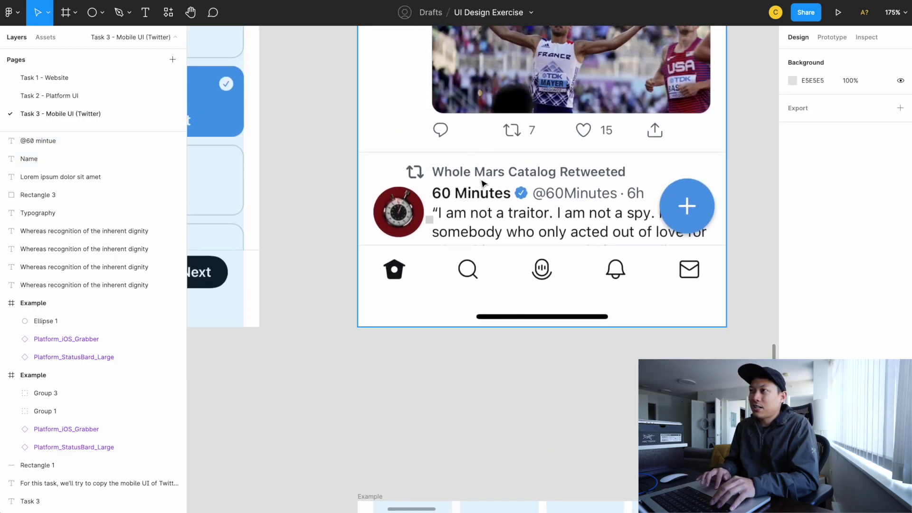
scroll(463, 179, "down", 8)
left_click_drag(427, 179, 449, 157)
left_click(567, 186)
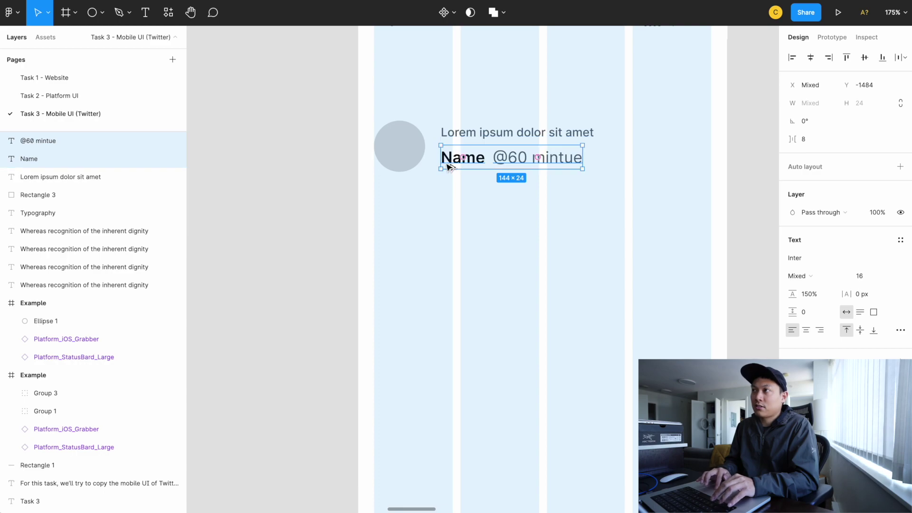
scroll(439, 168, "up", 3)
scroll(439, 169, "down", 1)
left_click(411, 288)
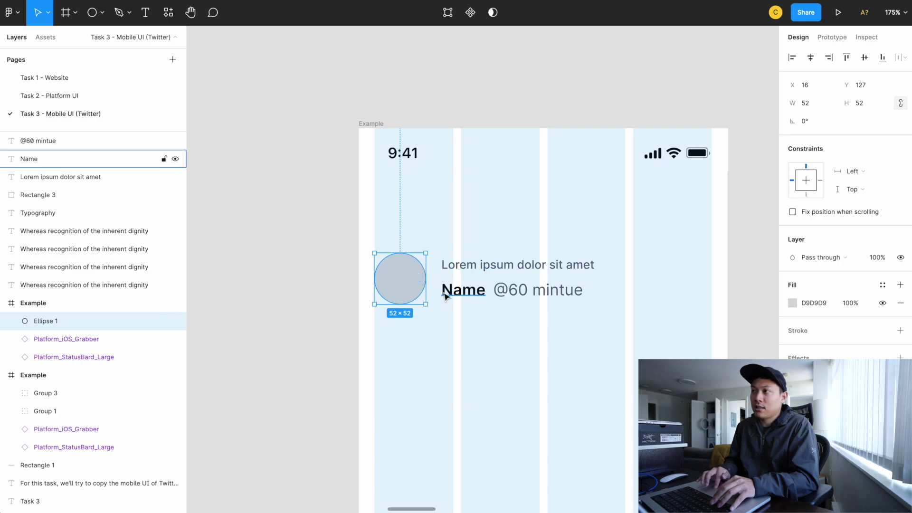
left_click_drag(442, 246, 499, 356)
left_click(488, 342)
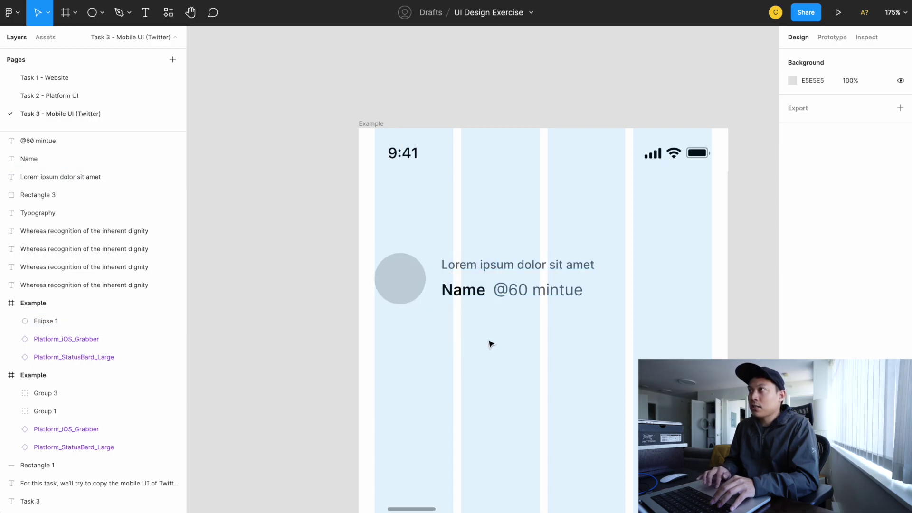
- Use the grey 8 px square to check the gap between avatar and text in the reference tweet, and delete the square
scroll(491, 343, "up", 6)
scroll(490, 343, "up", 2)
left_click(431, 197)
scroll(432, 198, "up", 5)
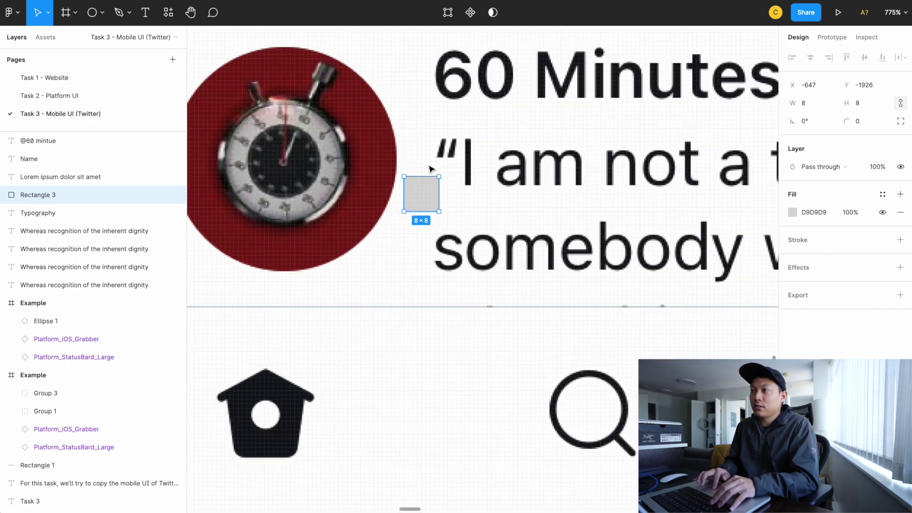
scroll(397, 210, "up", 3)
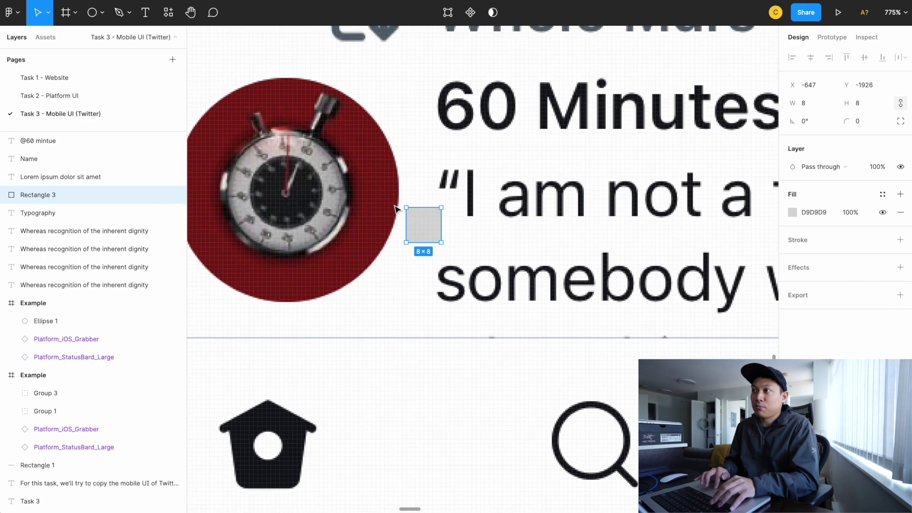
left_click_drag(416, 283, 418, 246)
key("Left")
key("Left")
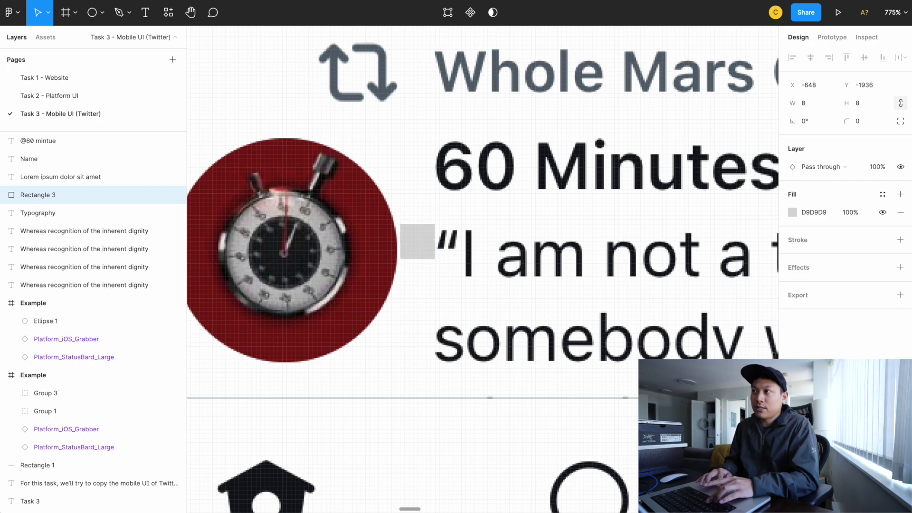
key("Delete")
- Move the Lorem ipsum line and "Name" left to X -640, leaving an 8 px gap from the avatar circle
scroll(416, 245, "down", 5)
scroll(417, 245, "up", 4)
scroll(418, 245, "down", 2)
left_click_drag(433, 114, 399, 189)
key("alt")
key("Left")
key("Left")
key("Left")
key("Left")
key("Left")
key("Left")
left_click(414, 228)
left_click(346, 182)
left_click(474, 257)
scroll(474, 257, "down", 5)
scroll(465, 200, "up", 2)
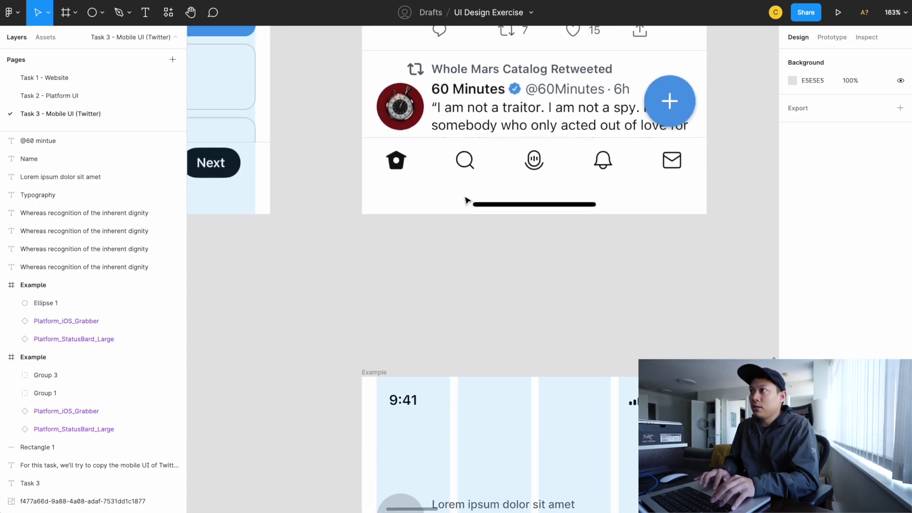
scroll(465, 199, "up", 2)
scroll(456, 186, "down", 10)
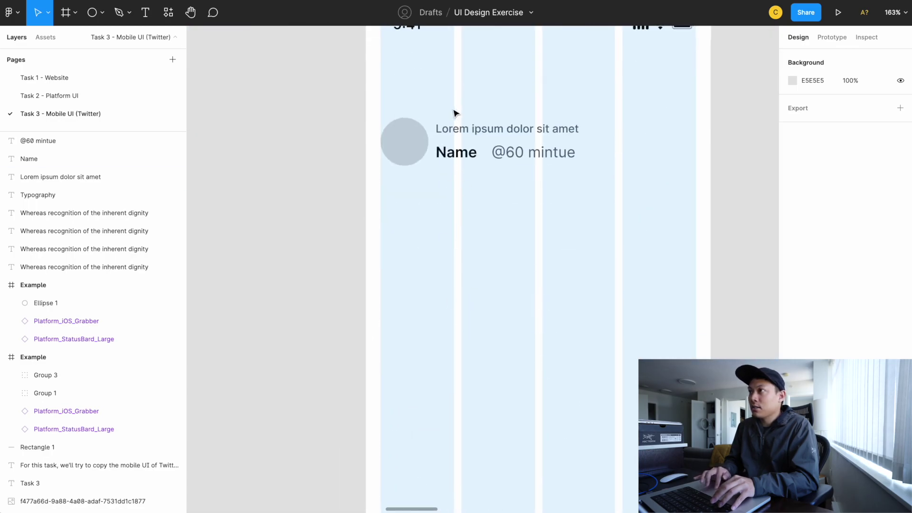
scroll(453, 113, "up", 2)
left_click(445, 161)
mouse_move(445, 162)
left_mouse_down()
mouse_move(564, 241)
mouse_move(446, 149)
left_mouse_up()
key("ctrl+z")
left_click_drag(449, 195, 448, 175)
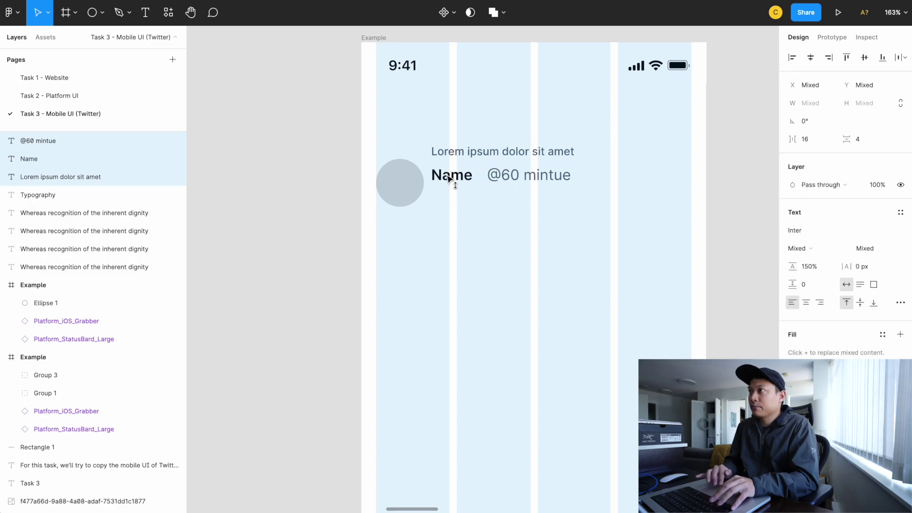
left_click(456, 232)
scroll(458, 233, "up", 10)
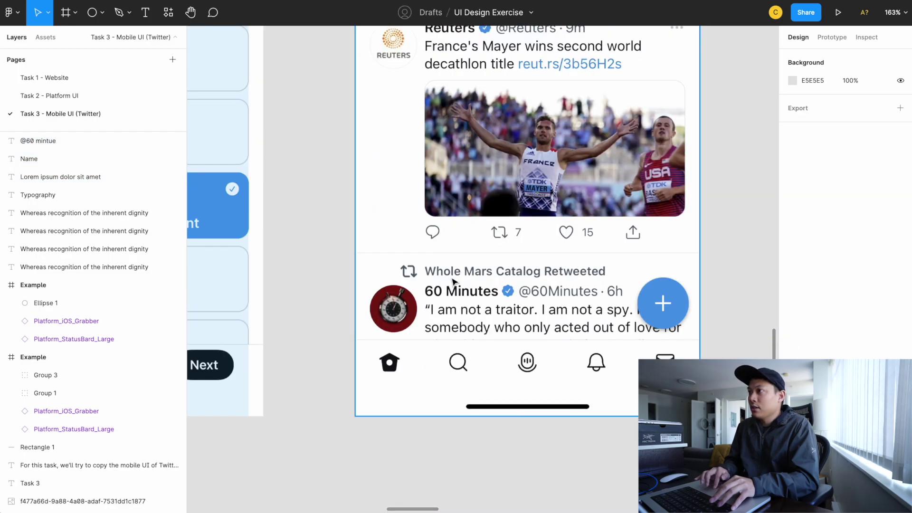
scroll(535, 232, "down", 3)
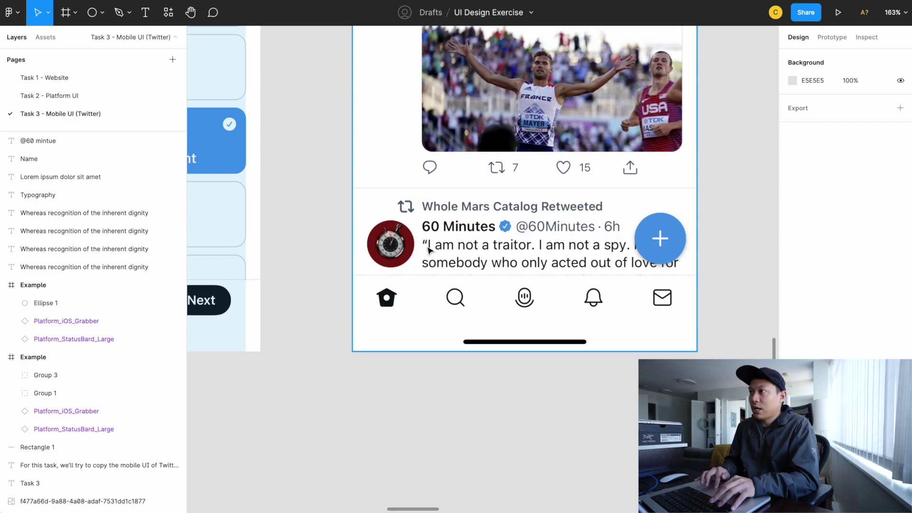
scroll(468, 261, "up", 10)
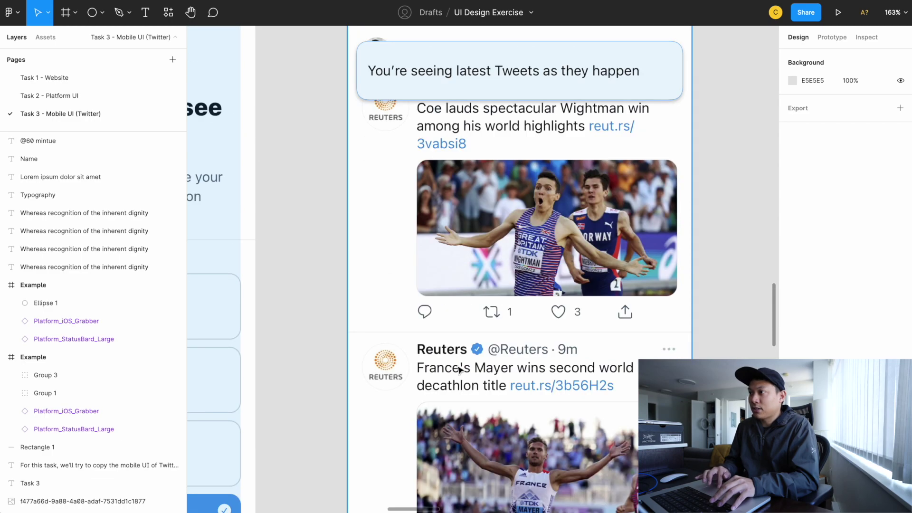
scroll(513, 379, "down", 15)
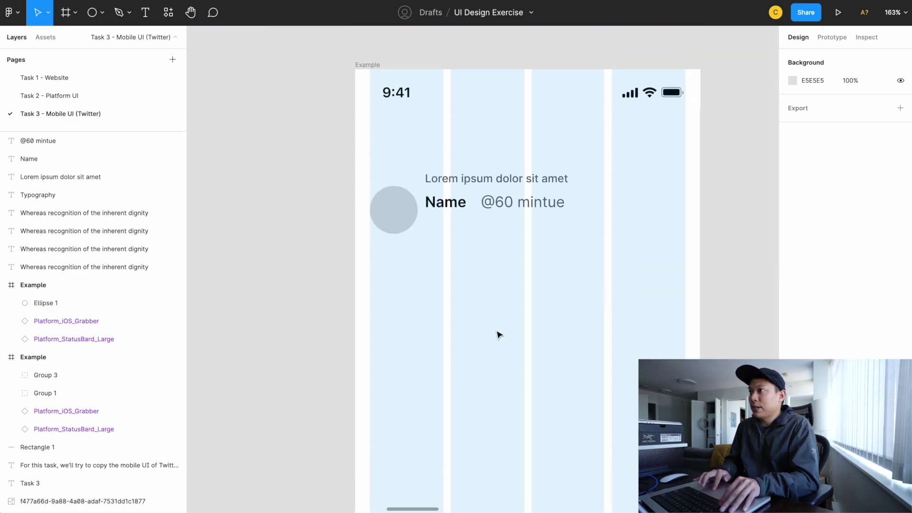
left_click_drag(511, 206, 508, 242)
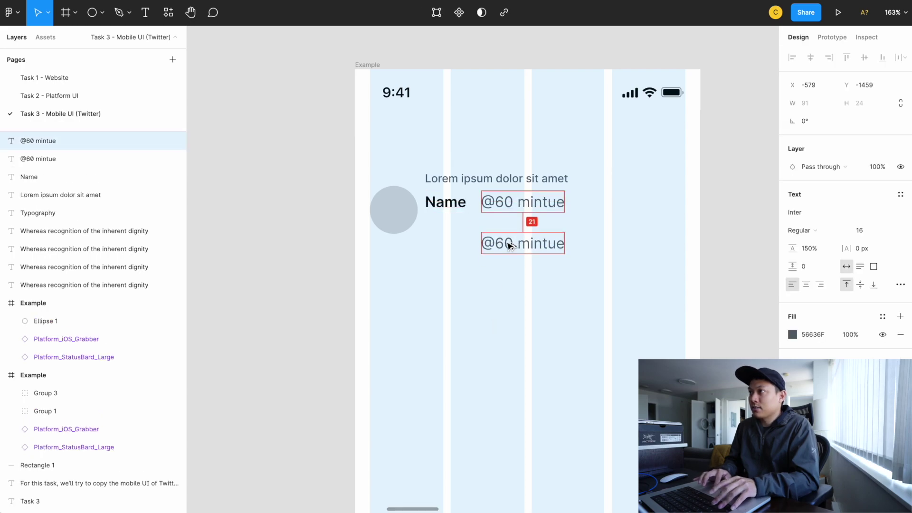
left_click(440, 184, "shift")
left_click(791, 56)
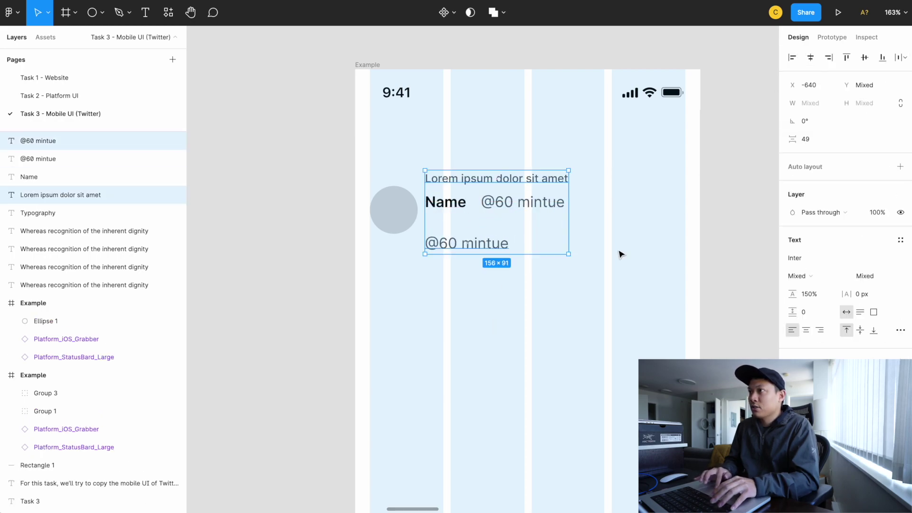
left_click(621, 252)
left_click(466, 247)
left_click_drag(465, 247, 466, 234)
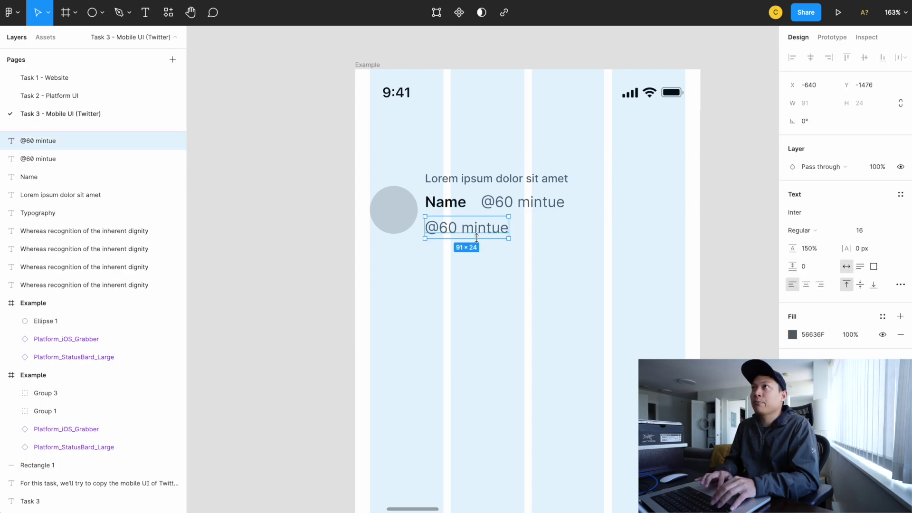
- Copy the passage from "Mauris sed molestie enim" to "adipiscing elit." on the Lorem Ipsum web page and replace the duplicated text with it in Figma
key("super+Tab")
left_click(149, 285)
left_click_drag(172, 281, 210, 290)
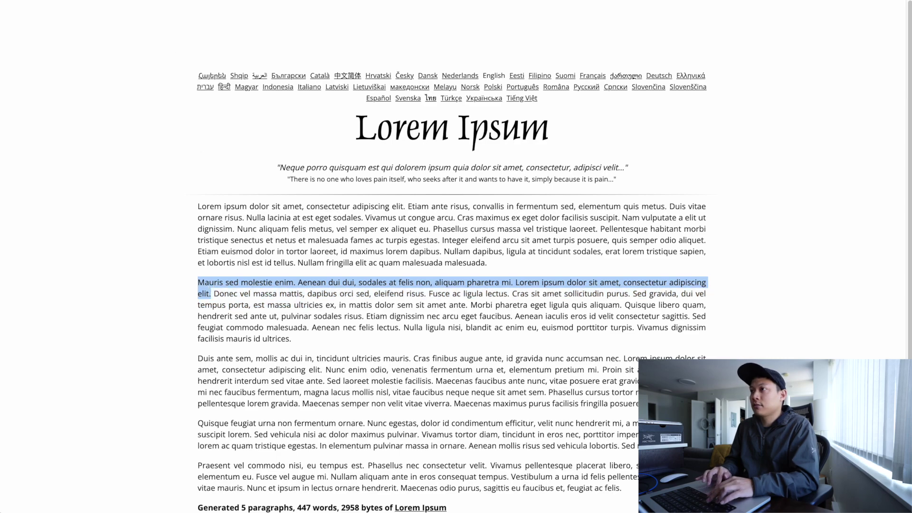
key("super+Tab")
double_click(466, 228)
key("super+v")
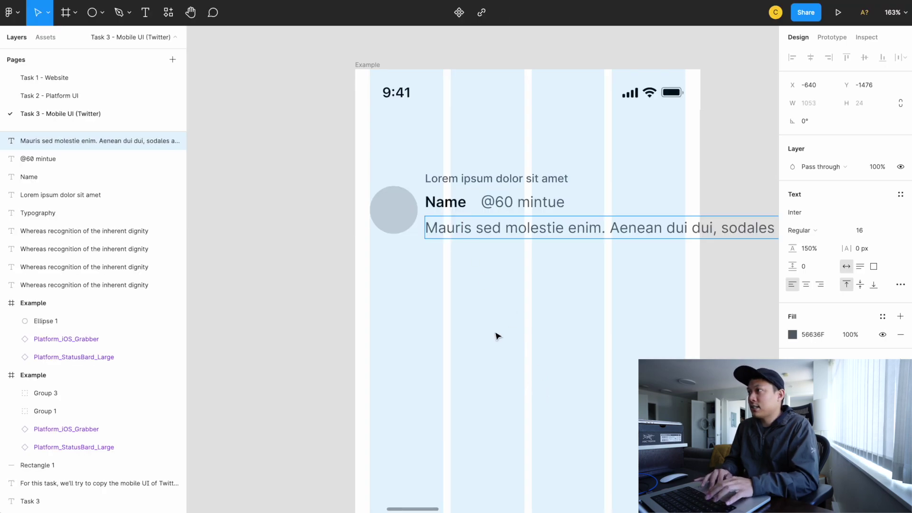
- Narrow the "Mauris sed molestie" text box to 283 px wide so it wraps and ends at the last column's outer edge
scroll(496, 336, "down", 5)
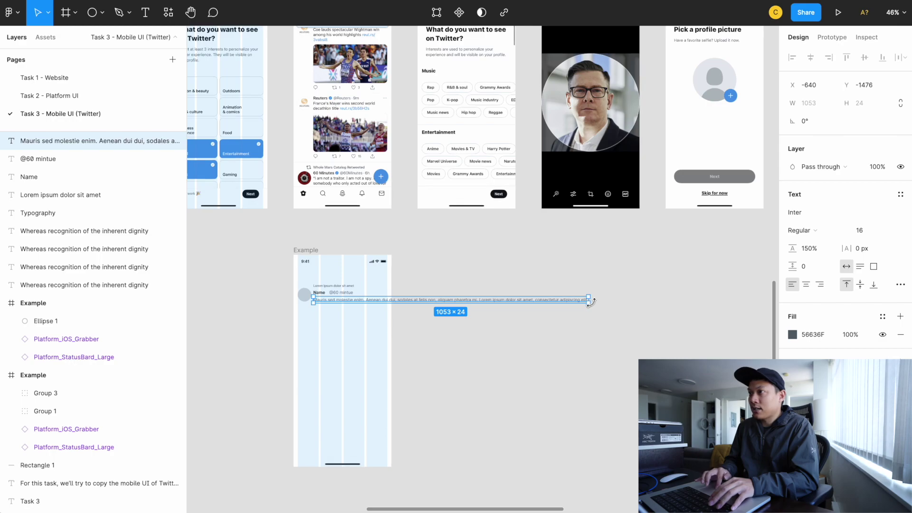
left_click_drag(497, 304, 375, 307)
scroll(390, 307, "up", 6)
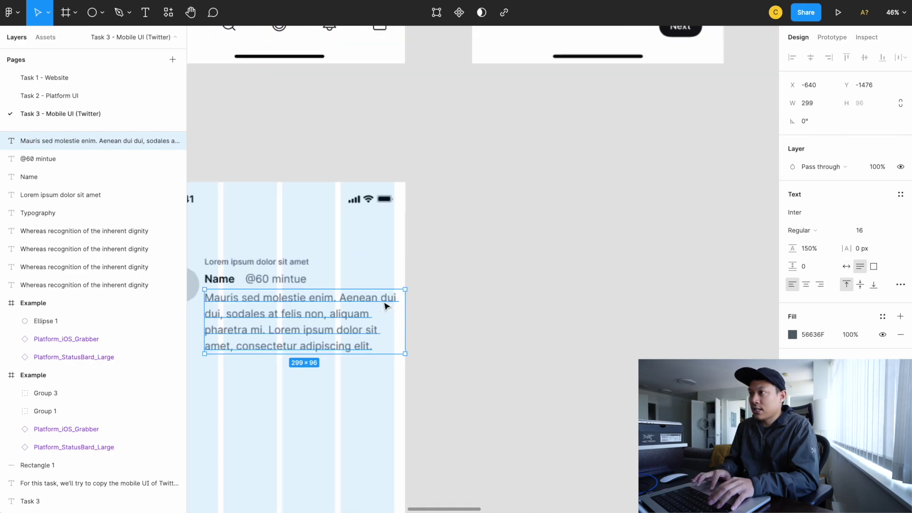
left_click_drag(445, 348, 416, 350)
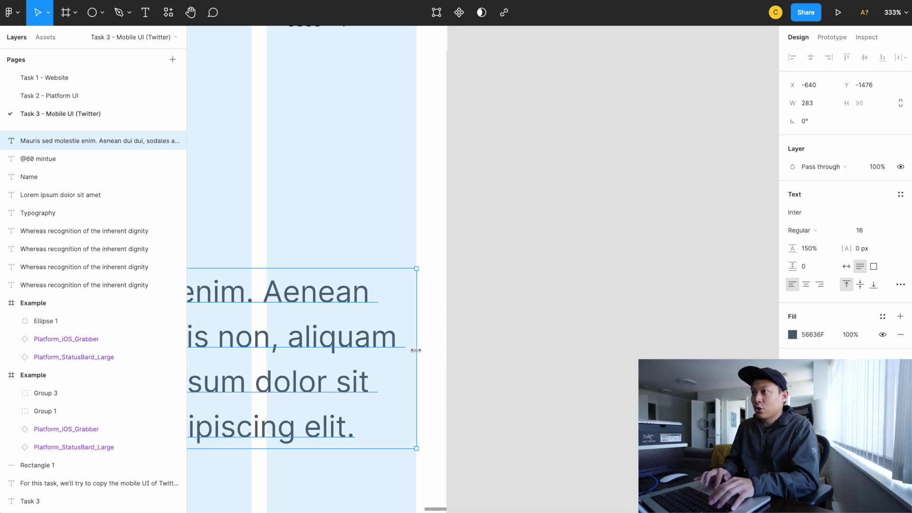
scroll(416, 350, "down", 10)
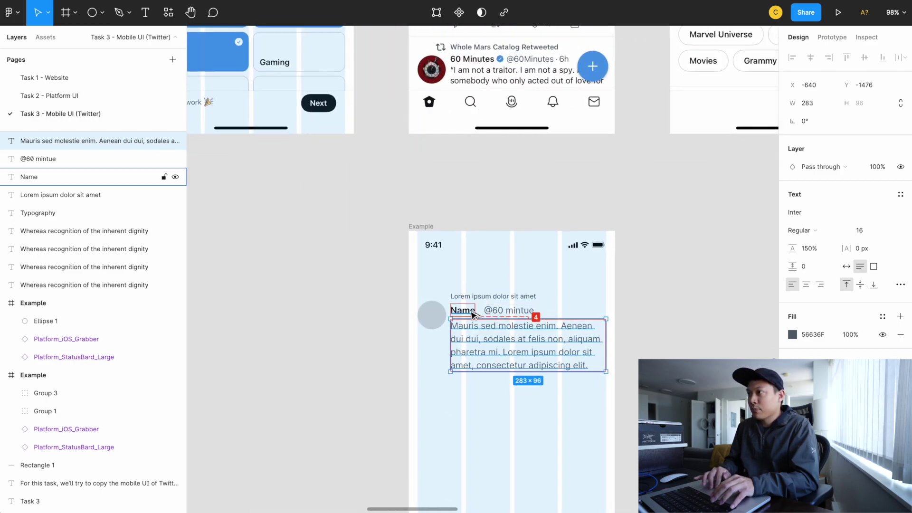
- Compare the mock tweet's text lines with the reference tweets and examine the photo in the Reuters tweet
left_click(487, 430)
scroll(441, 403, "up", 5)
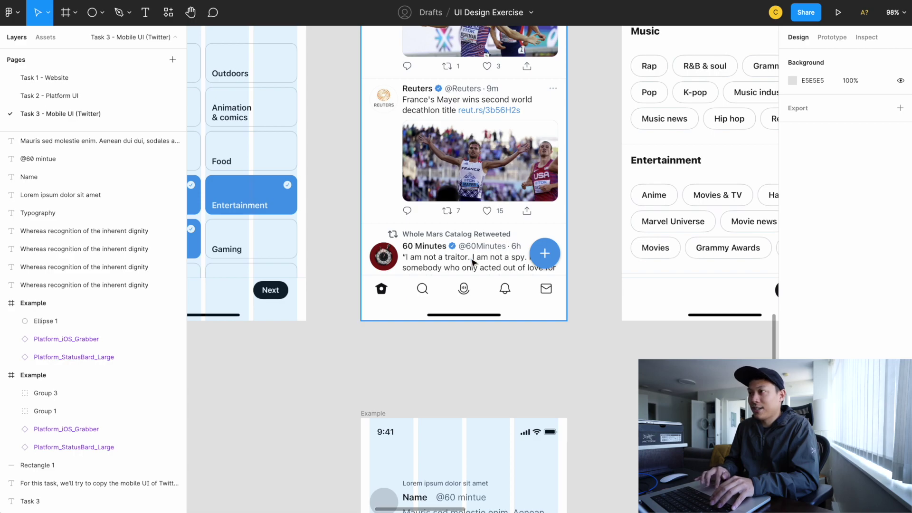
scroll(473, 262, "down", 4)
left_click(430, 303)
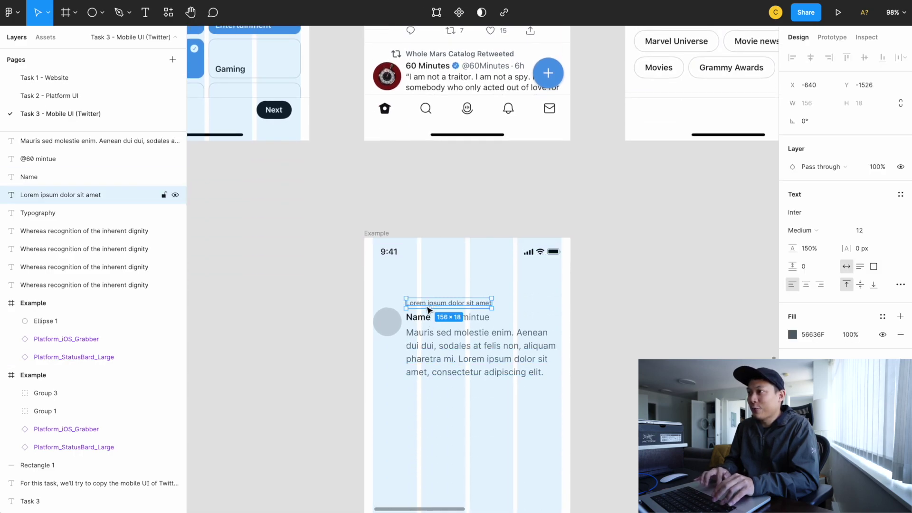
left_click(441, 347)
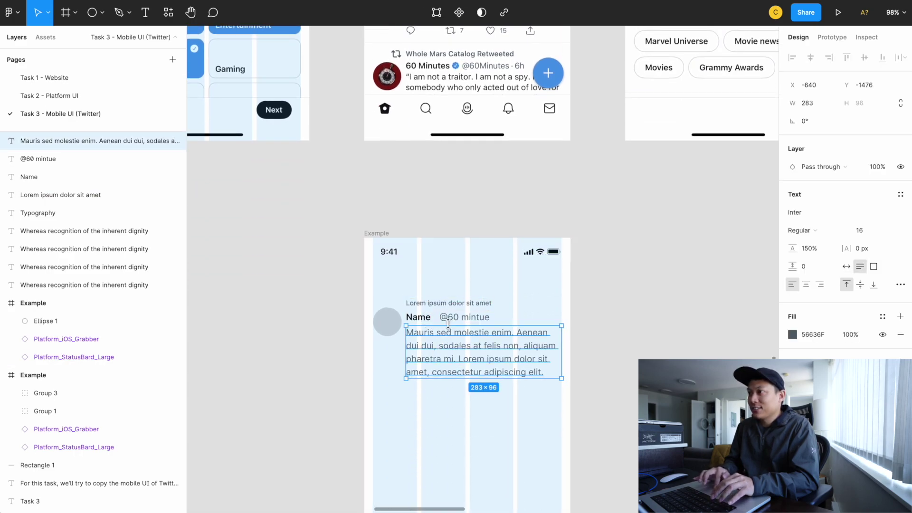
left_click(454, 278)
scroll(429, 137, "up", 1)
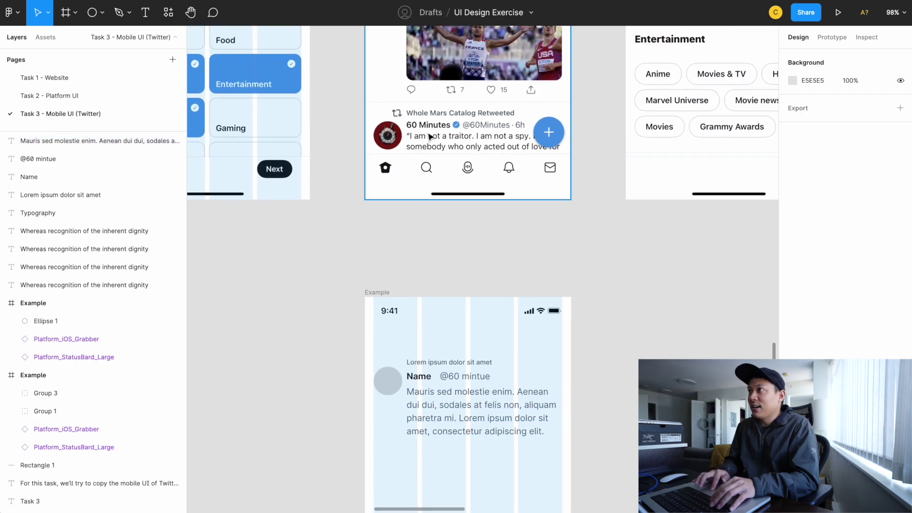
scroll(489, 83, "up", 2)
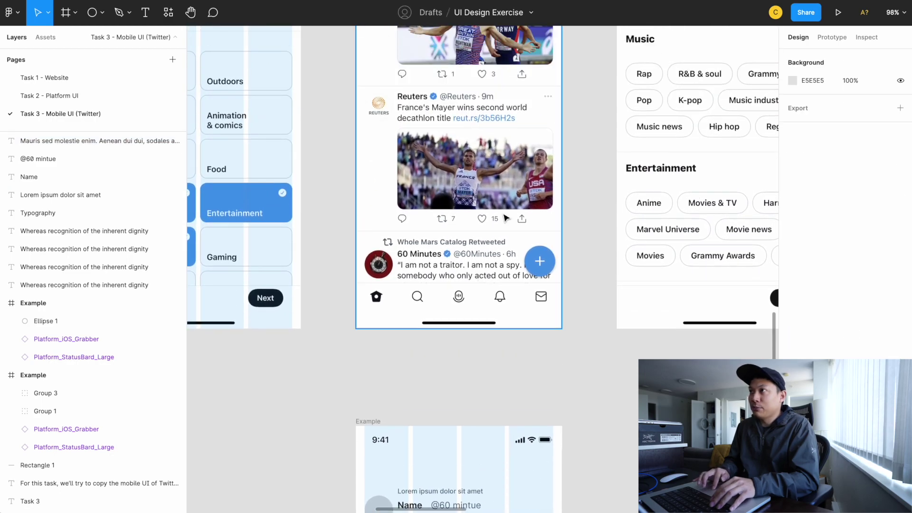
left_click(461, 162)
scroll(485, 157, "up", 1)
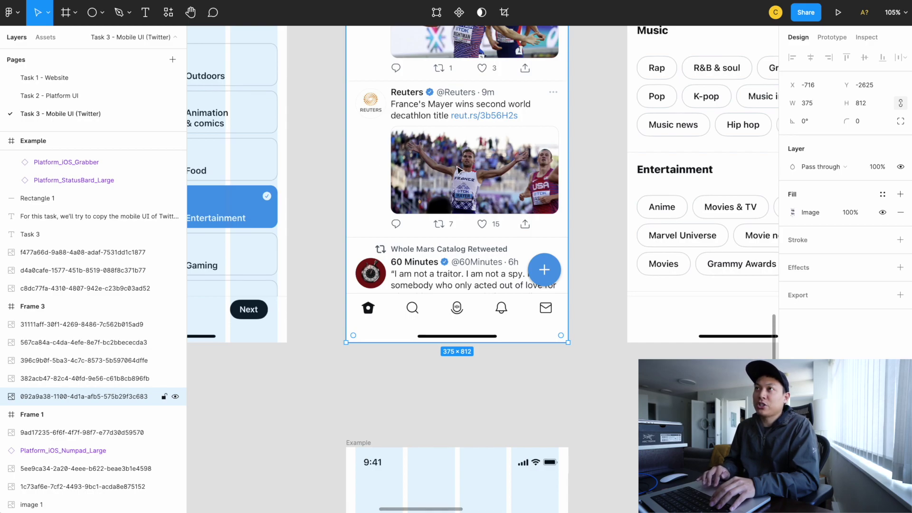
- Draw a small rectangle in the Example frame below the tweet text and set its size to 16 × 9
left_click(102, 12)
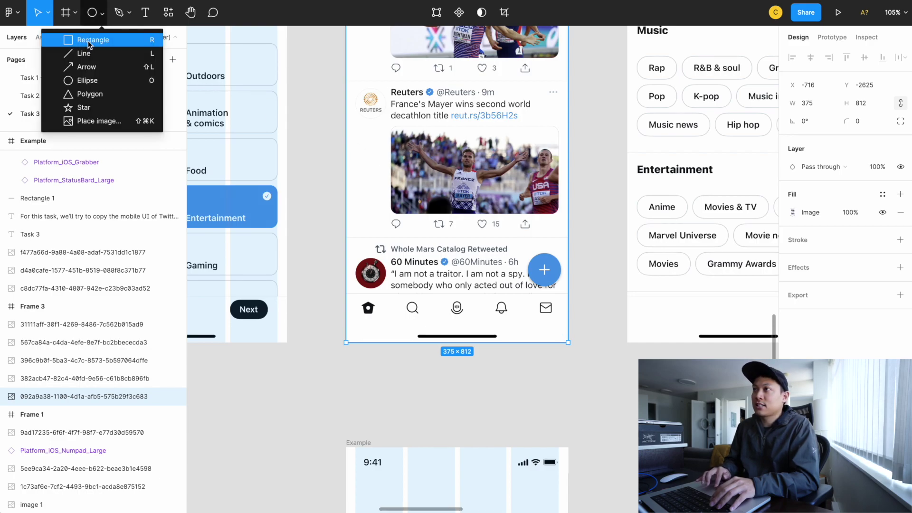
left_click(76, 42)
scroll(420, 193, "down", 10)
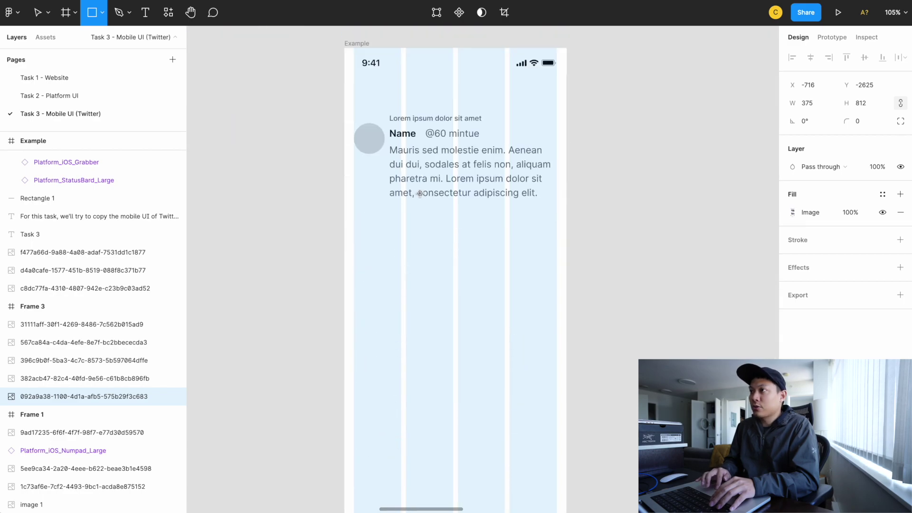
left_click_drag(404, 232, 411, 238)
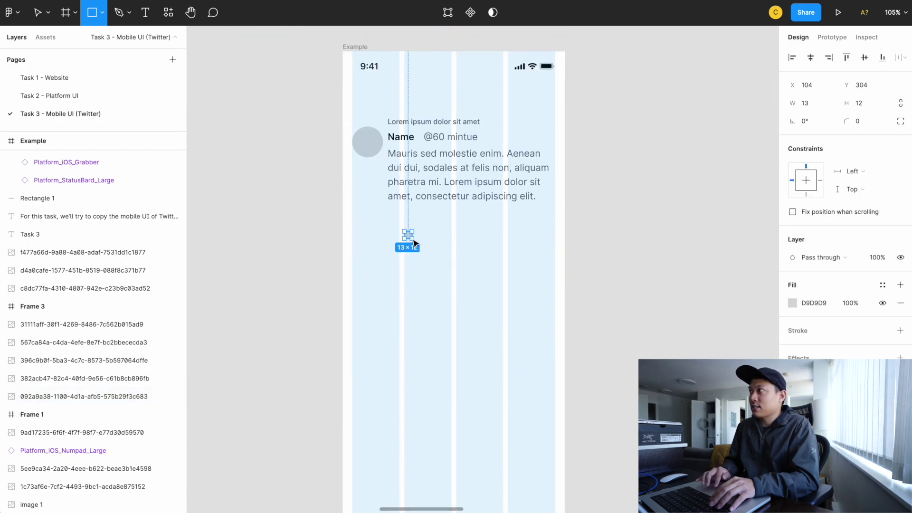
left_click(828, 103)
type("16")
key("Tab")
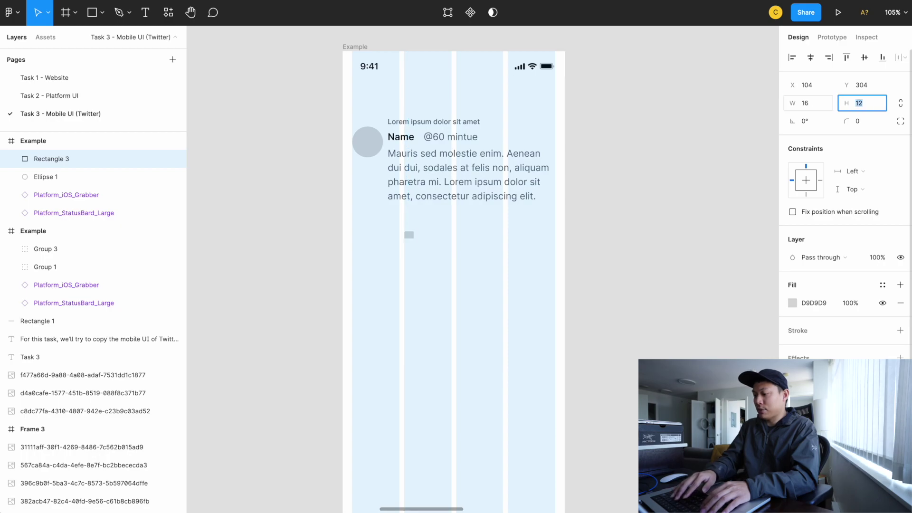
type("9")
key("Return")
key("Escape")
- Examine the Reuters photo's extent in the reference, then check the mock tweet text's width and its gap to the avatar circle
left_click(407, 236)
scroll(407, 236, "up", 6)
scroll(407, 224, "down", 2)
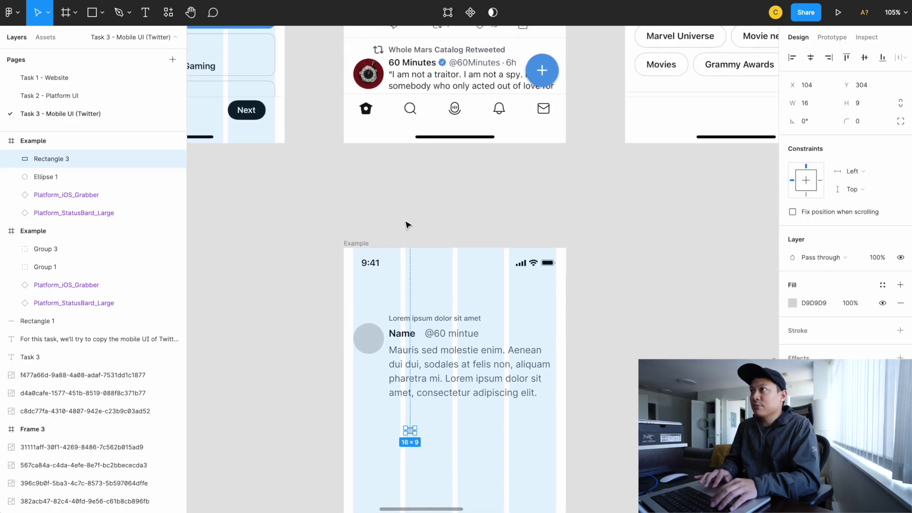
scroll(413, 199, "up", 4)
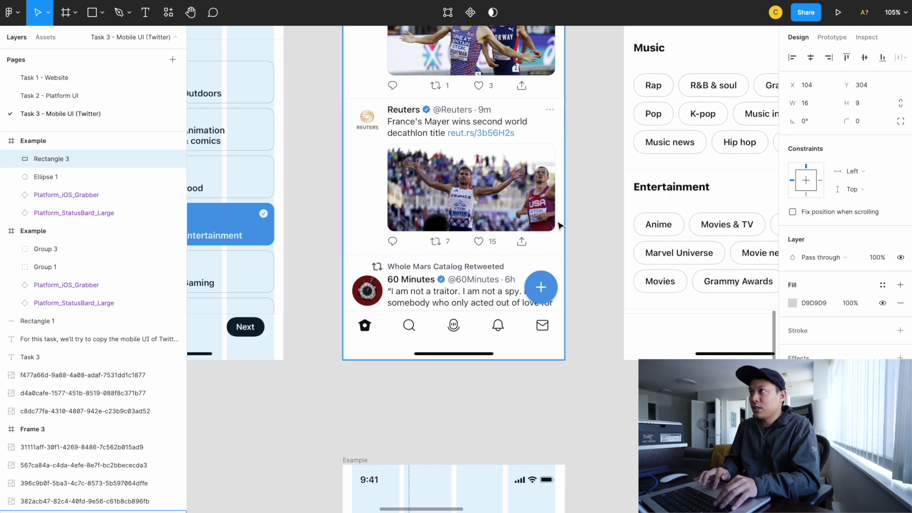
scroll(546, 134, "down", 7)
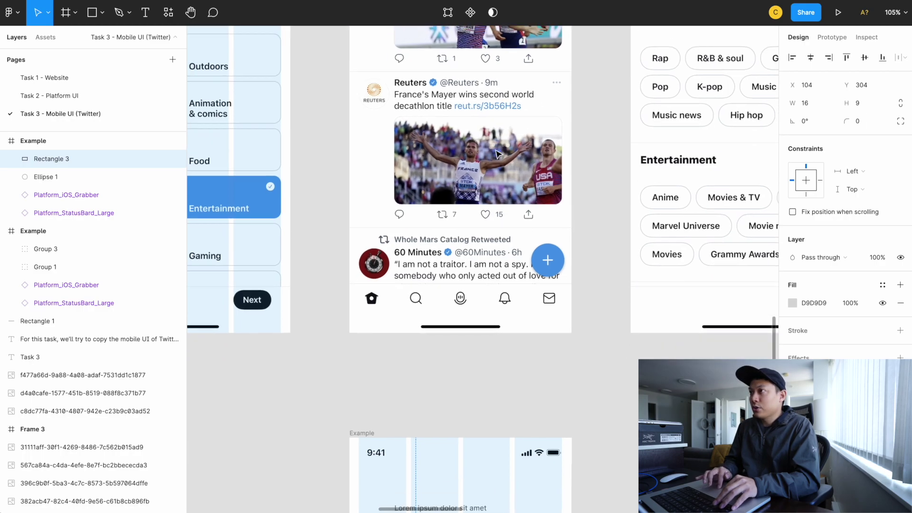
left_click(458, 263)
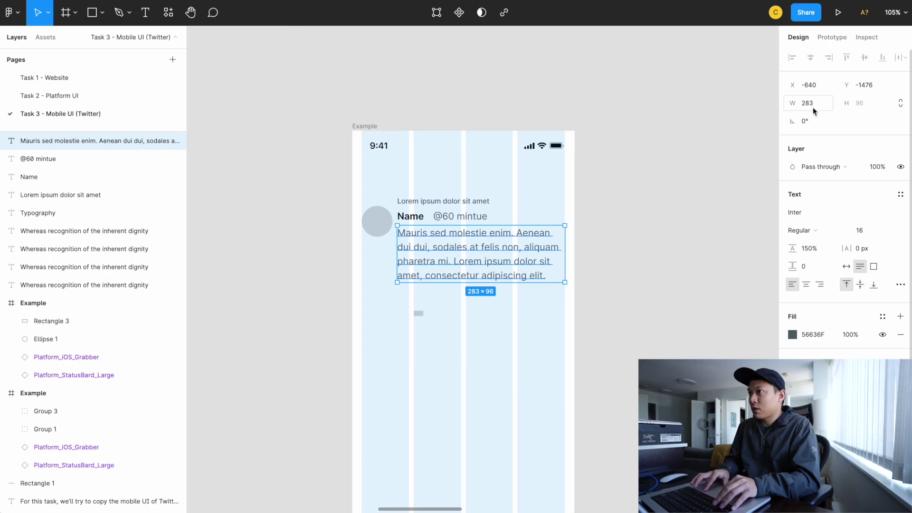
scroll(515, 274, "up", 5)
left_click(407, 220, "shift")
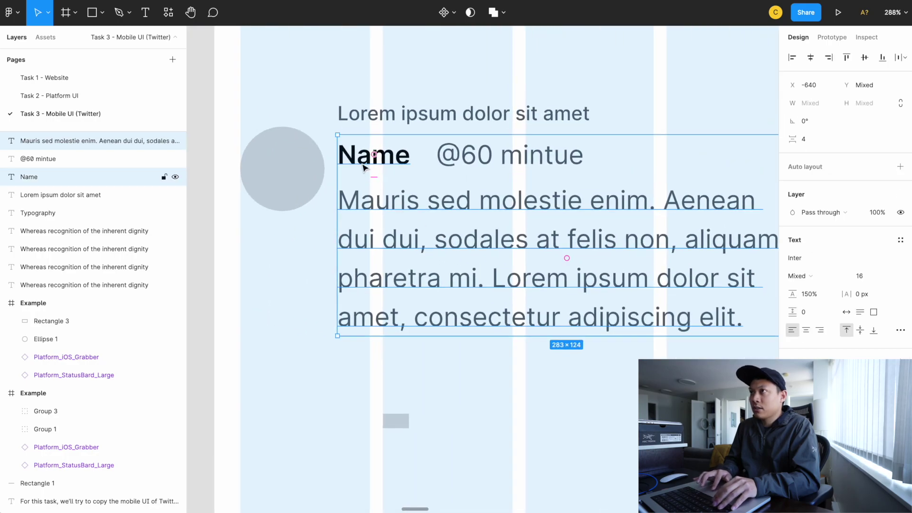
left_click(362, 113, "shift")
key("alt")
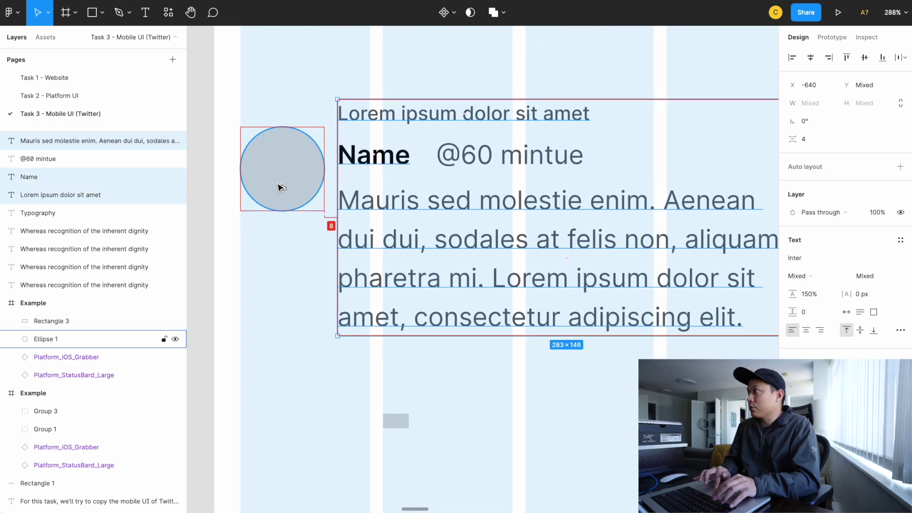
left_click(572, 238)
left_click(809, 103)
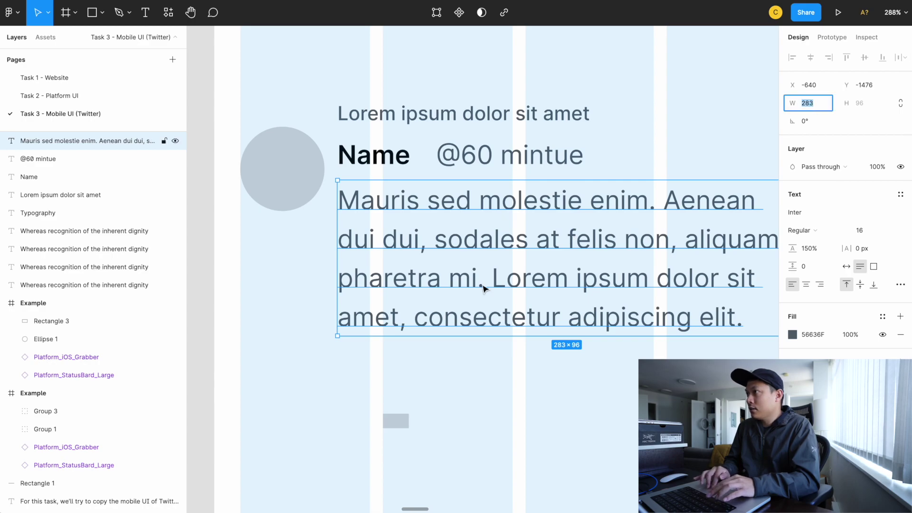
scroll(483, 288, "right", 5)
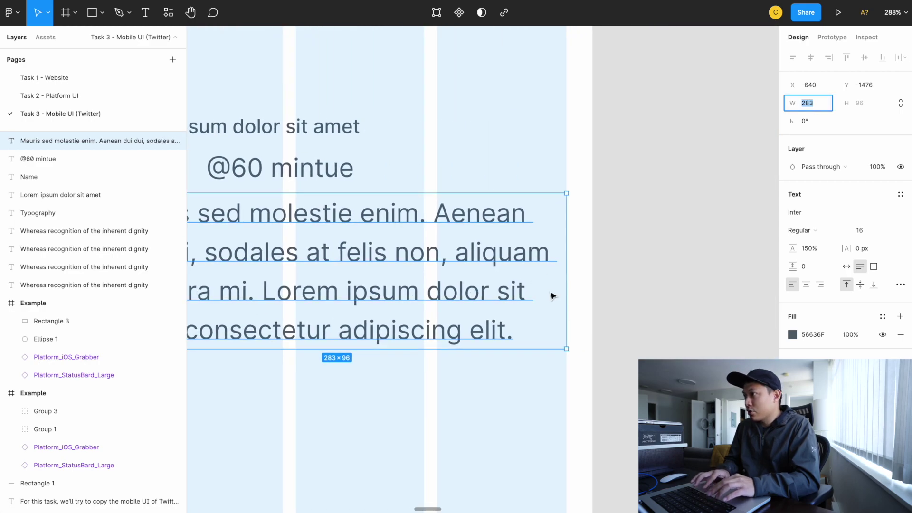
scroll(552, 296, "up", 3)
scroll(552, 296, "down", 4)
scroll(552, 295, "left", 3)
- Lock the proportions of the small 16:9 rectangle below the tweet text and set its width to 283
left_click(318, 344)
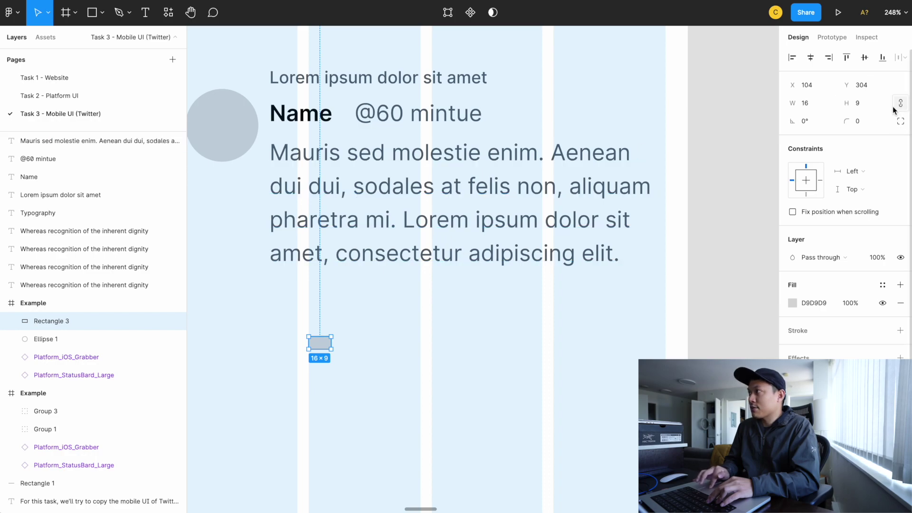
left_click(808, 104)
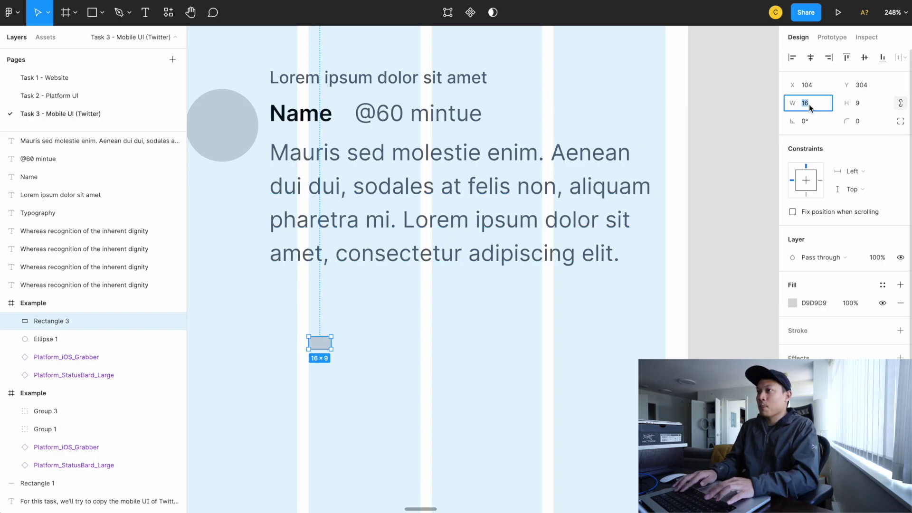
type("283")
key("Return")
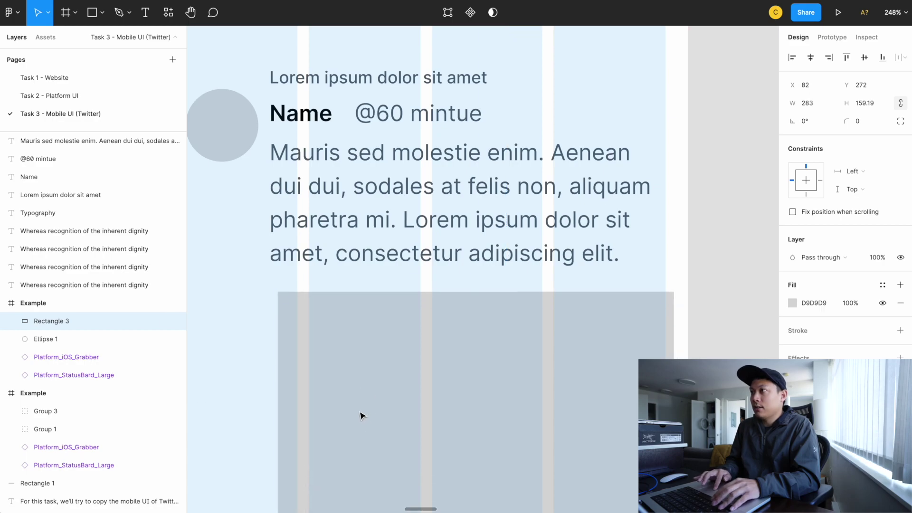
- Align the enlarged image rectangle's left edge with the left edge of the tweet body text
left_click(350, 187, "shift")
left_click(791, 57)
left_click(677, 208)
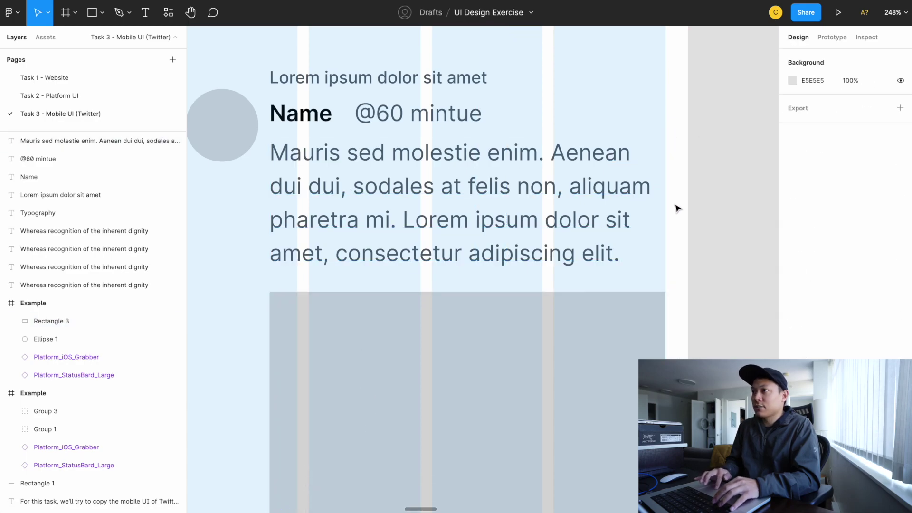
- Move the image rectangle up 8 px so it sits 8 px below the tweet text
left_click(522, 361)
key("alt")
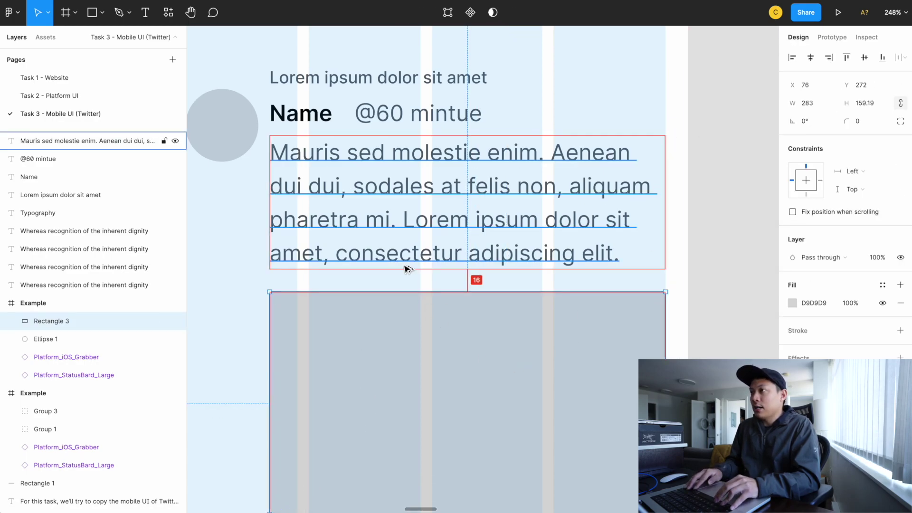
key("Up")
key("Up")
key("Up")
key("Up")
key("Up")
key("Up")
key("Up")
key("Up")
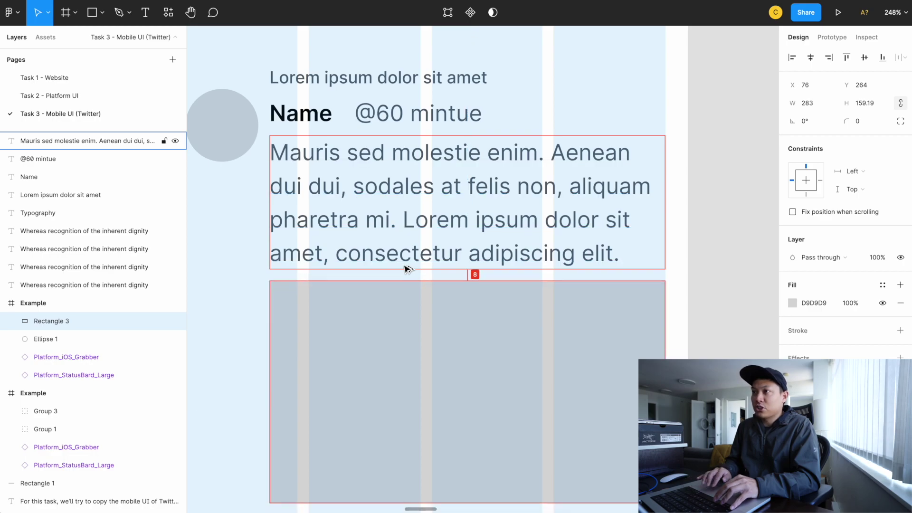
- Round the image rectangle's corners with a 12 px radius, modelled on the Reuters photo in the reference tweet
scroll(407, 268, "left", 3)
left_click(332, 303)
scroll(332, 303, "down", 5)
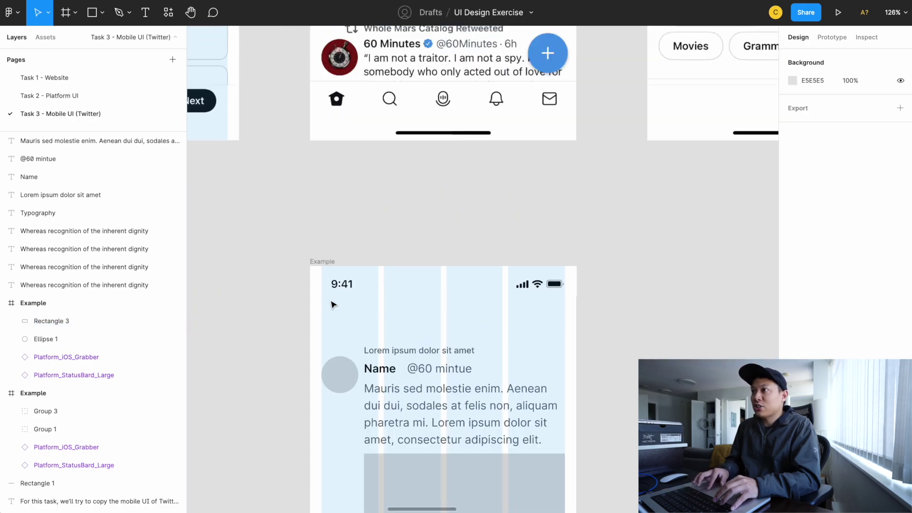
scroll(403, 305, "up", 10)
scroll(403, 306, "up", 5)
scroll(413, 271, "up", 3)
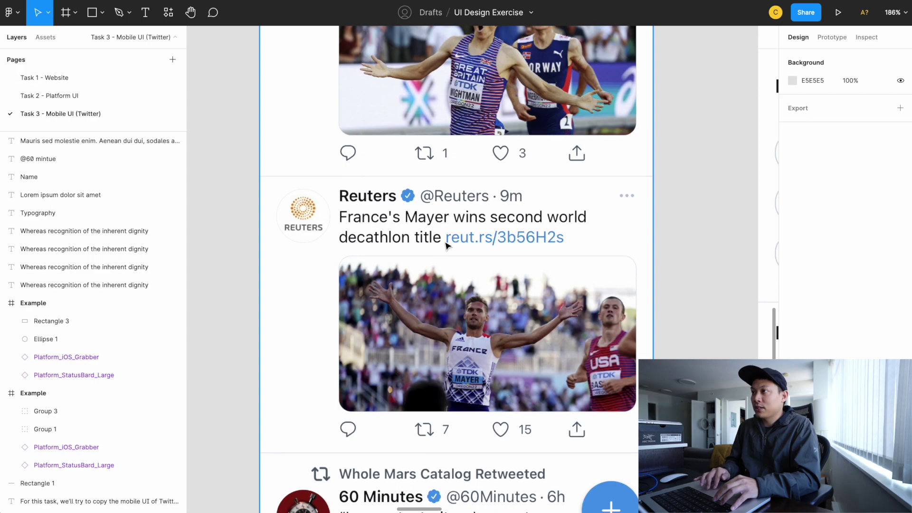
scroll(447, 244, "down", 5)
left_click(401, 366)
left_click(305, 328)
left_click(401, 279)
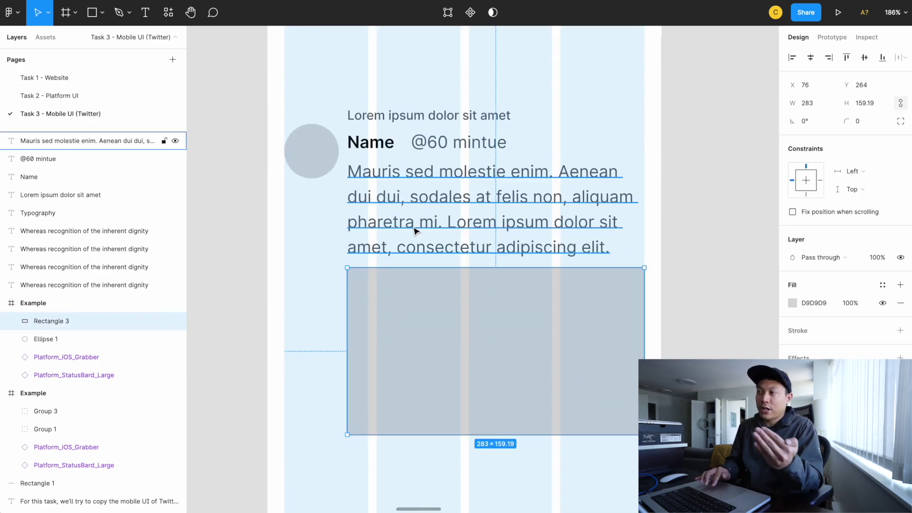
left_click(875, 122)
type("12")
key("Return")
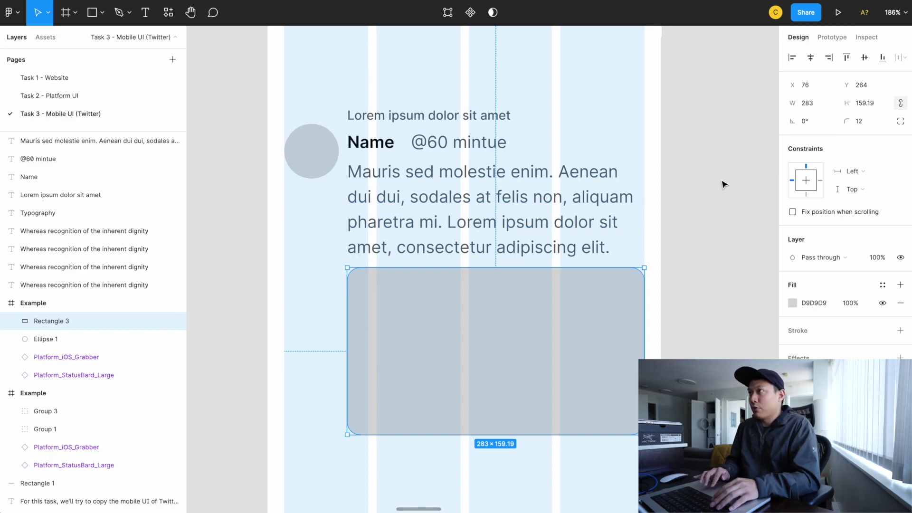
- Compare the rounded image placeholder with the photo in the reference Reuters tweet
left_click(722, 184)
scroll(722, 185, "up", 2)
scroll(722, 184, "down", 10)
scroll(722, 184, "up", 5)
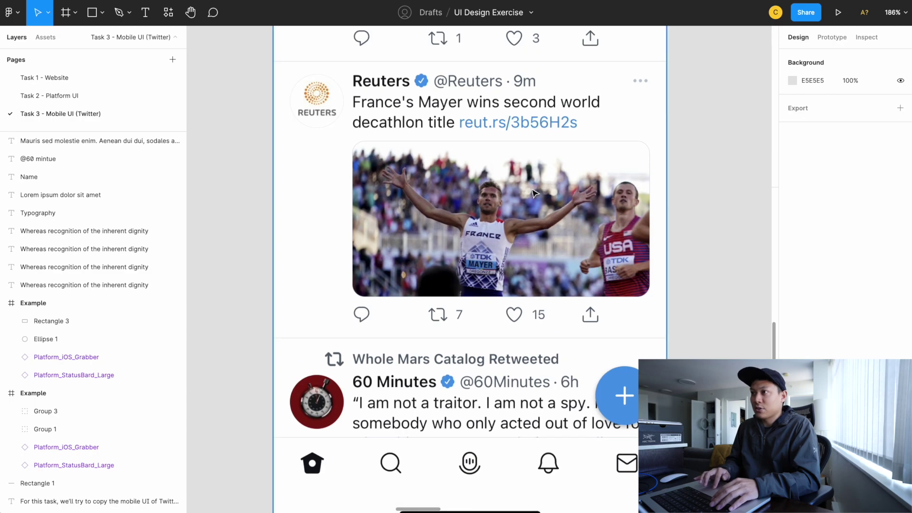
scroll(487, 238, "down", 5)
scroll(379, 384, "down", 3)
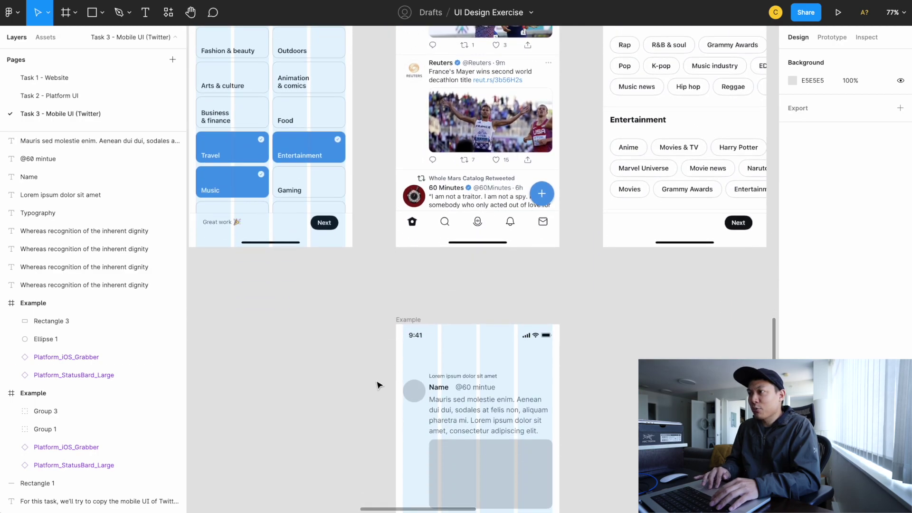
scroll(376, 385, "down", 3)
left_click_drag(373, 298, 553, 446)
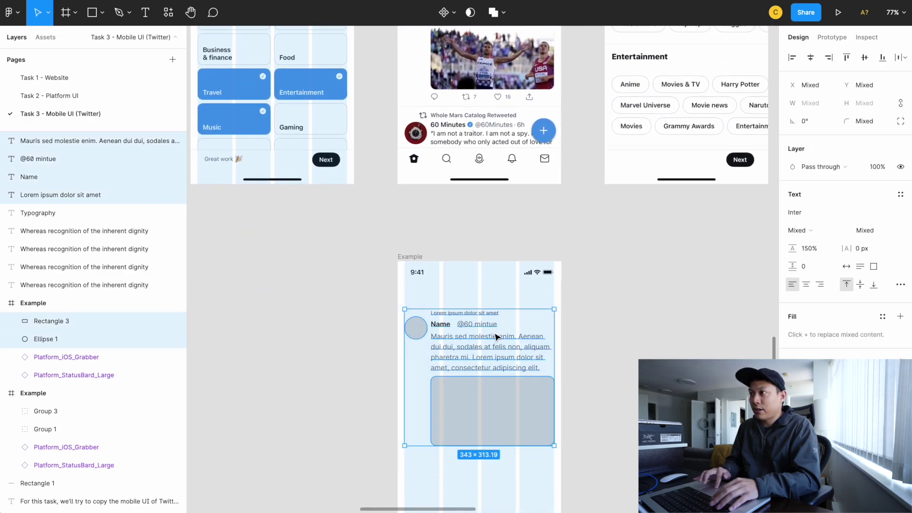
left_click(494, 304)
left_click(477, 324)
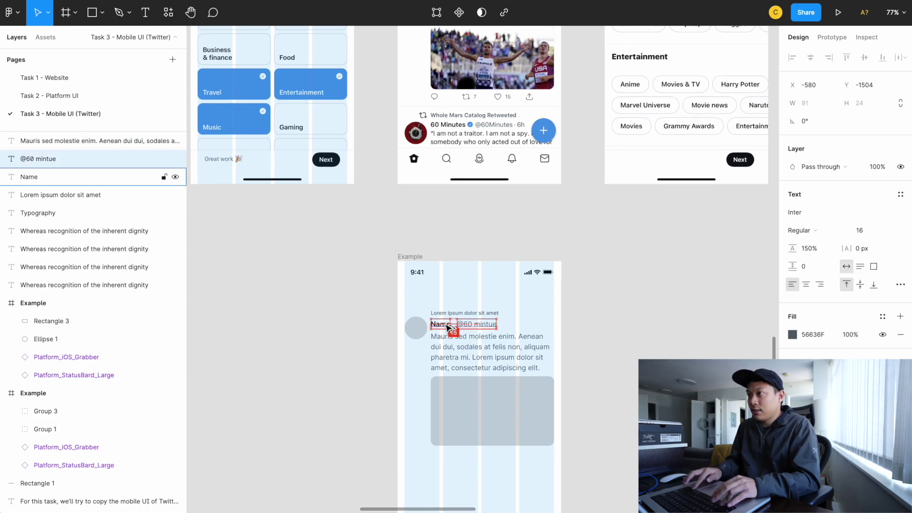
left_click(464, 291)
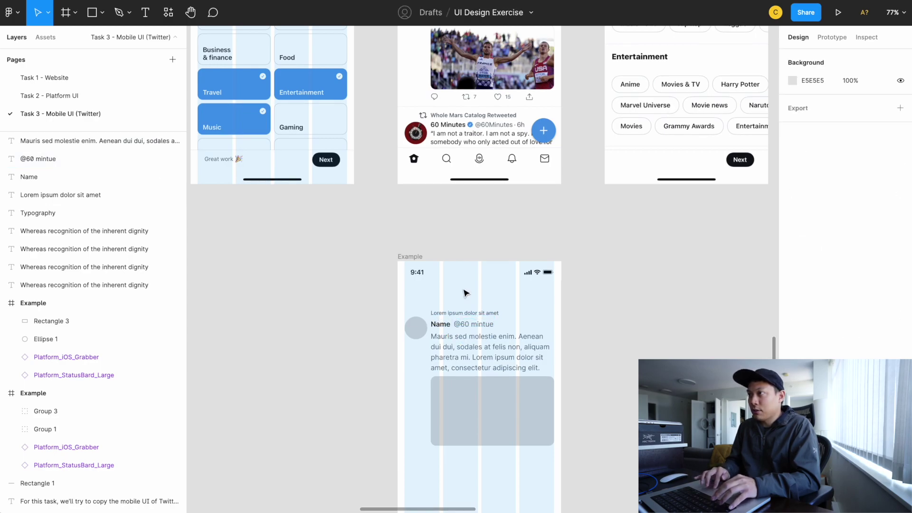
scroll(464, 291, "down", 1)
left_click(465, 291)
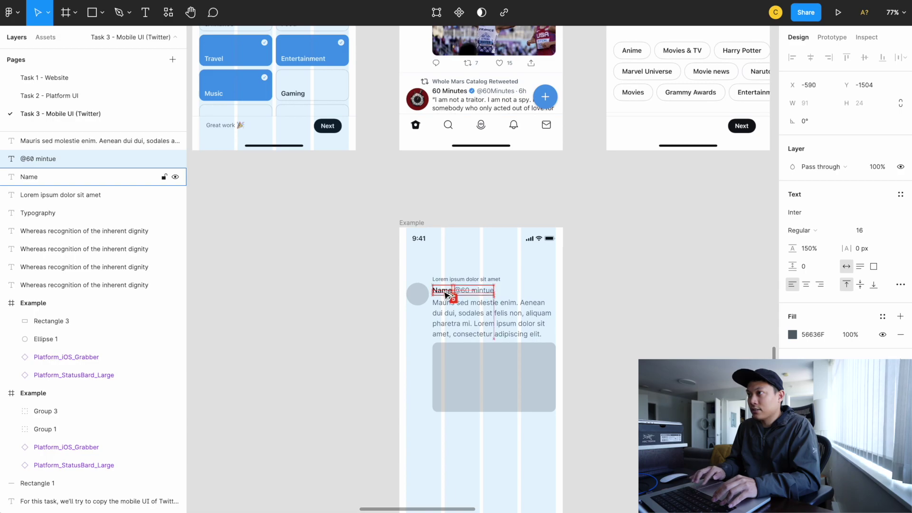
left_click(437, 266)
- Duplicate the "Mauris sed molestie" text box straight down to just below the image placeholder and nudge the copy up 4 px
scroll(511, 366, "up", 5)
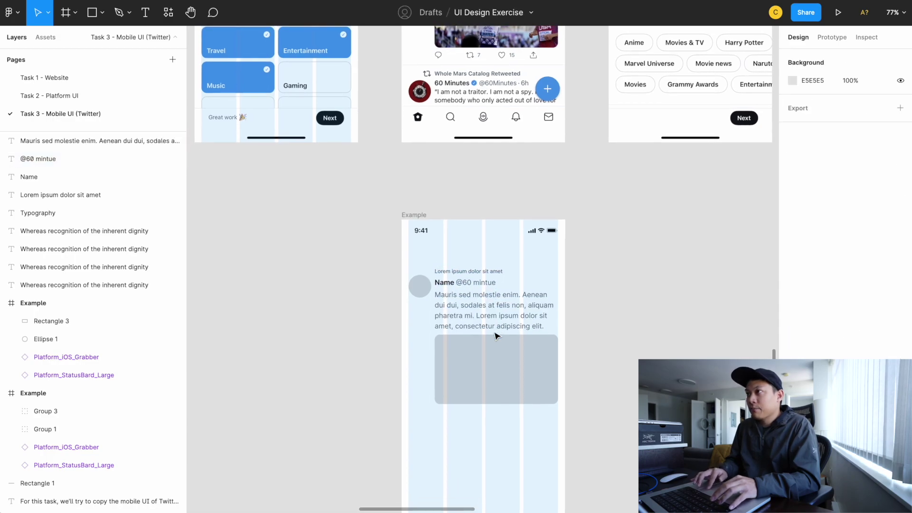
scroll(431, 346, "up", 10)
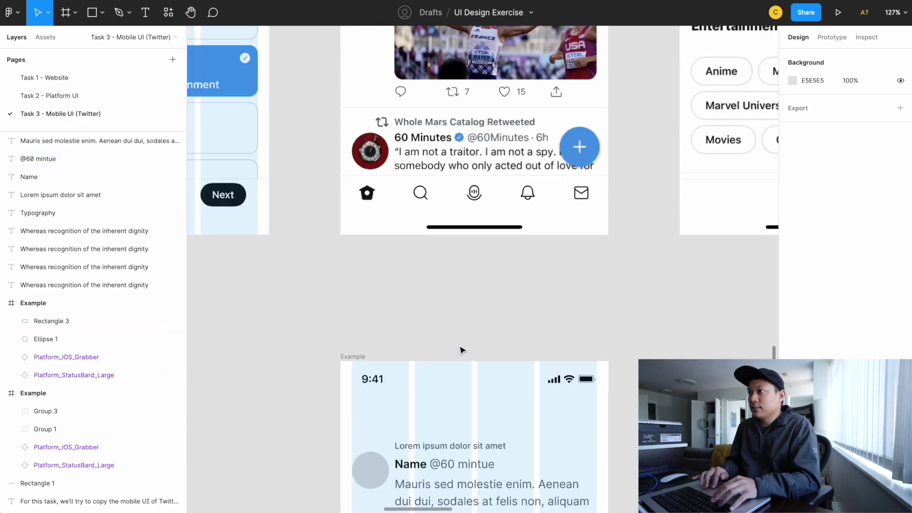
scroll(463, 227, "up", 2)
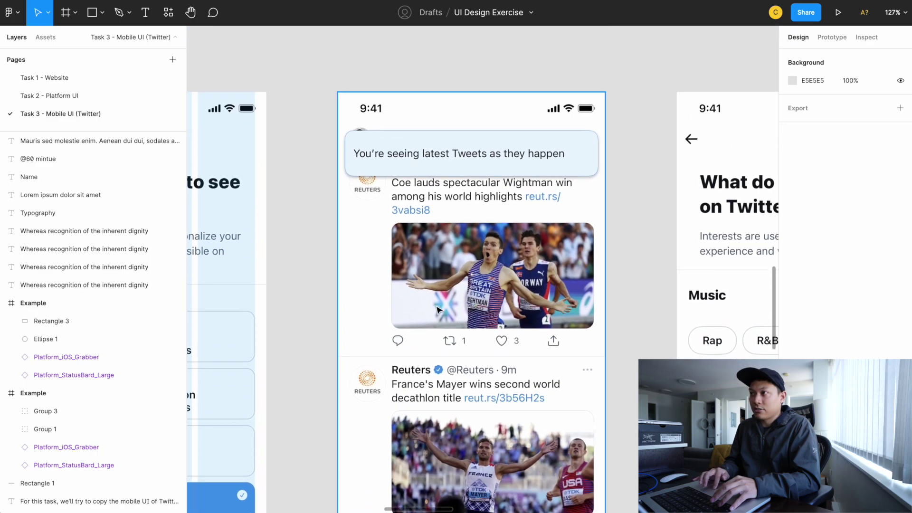
scroll(522, 294, "down", 10)
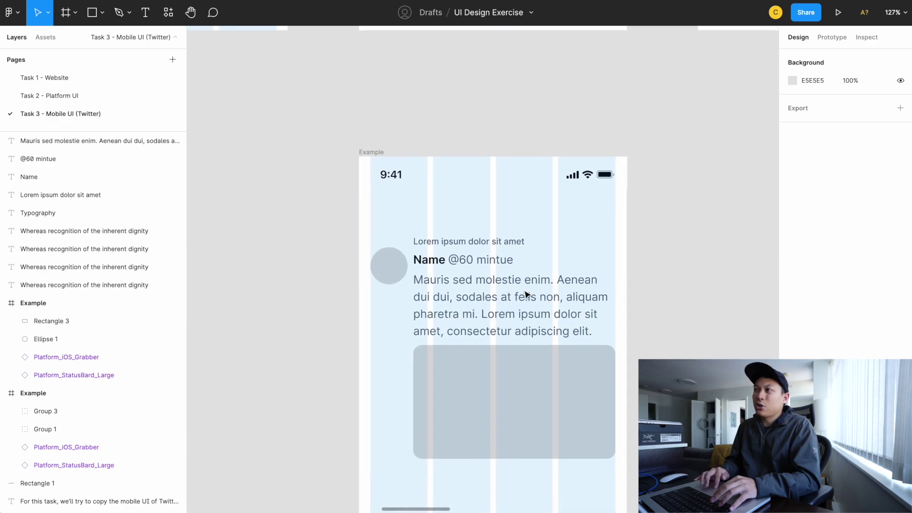
left_click(493, 251)
left_click(489, 130)
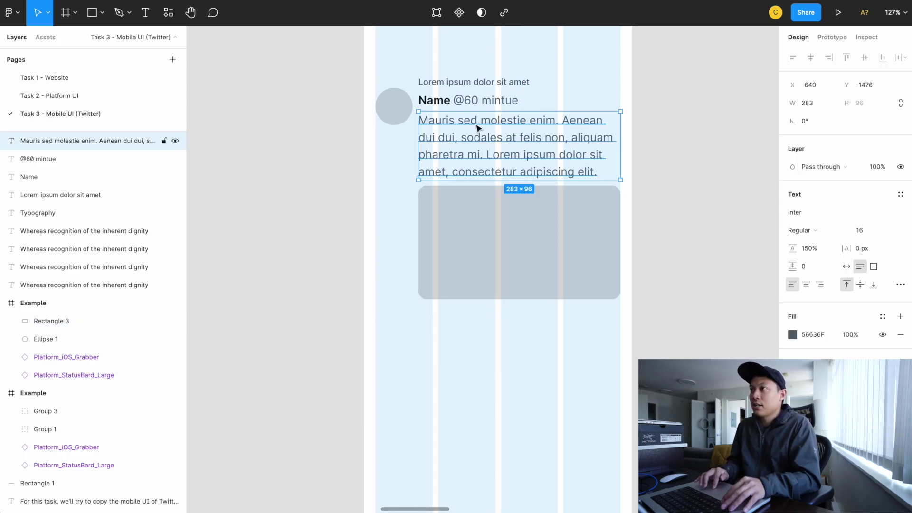
left_click_drag(464, 138, 462, 334, "alt")
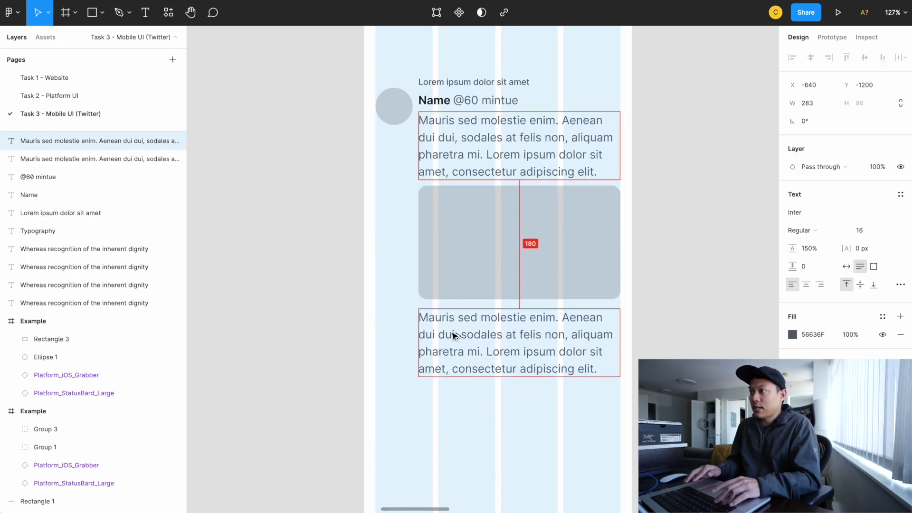
key("Up")
key("Up")
key("Up")
key("Up")
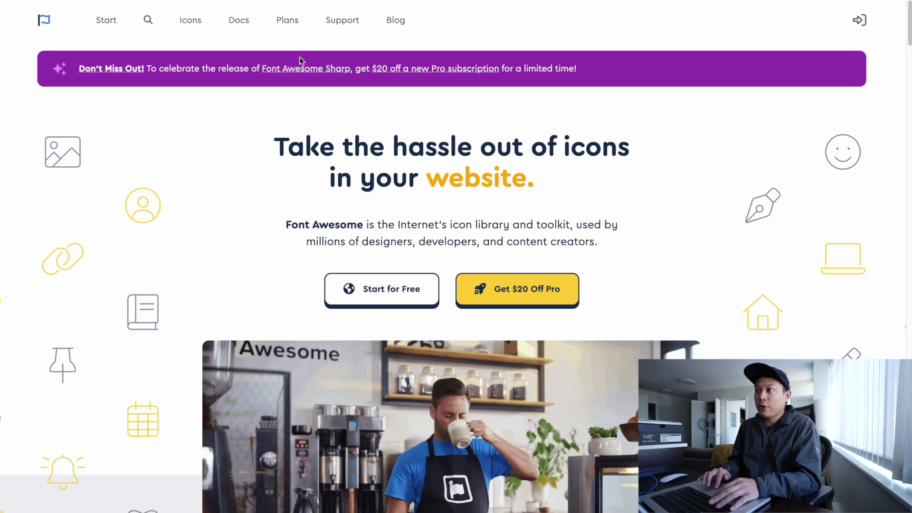
- Open the icon search page on the Font Awesome site and check the Reuters tweet's action icons in the Figma reference
left_click(371, 292)
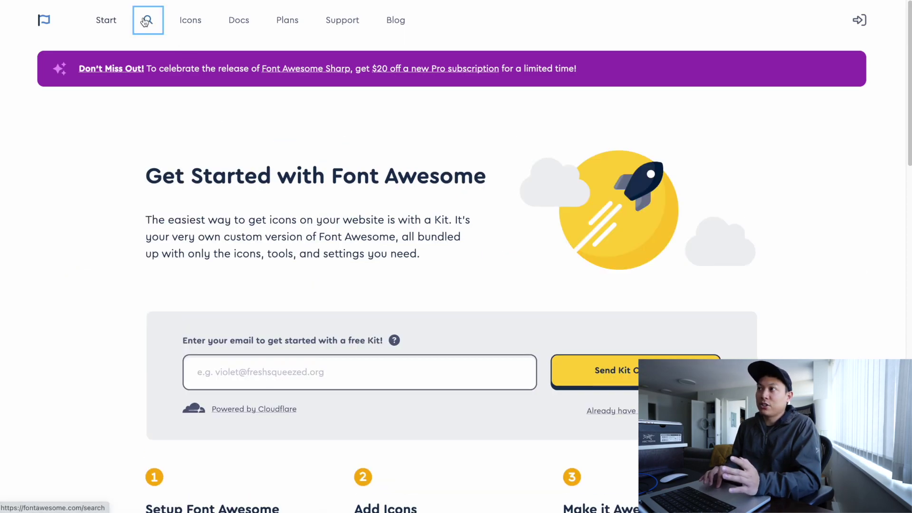
left_click(148, 20)
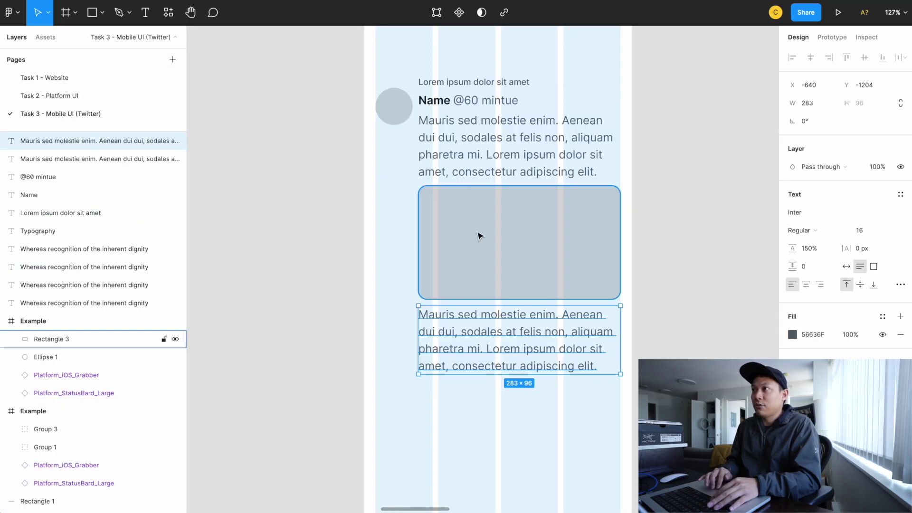
scroll(478, 235, "up", 10)
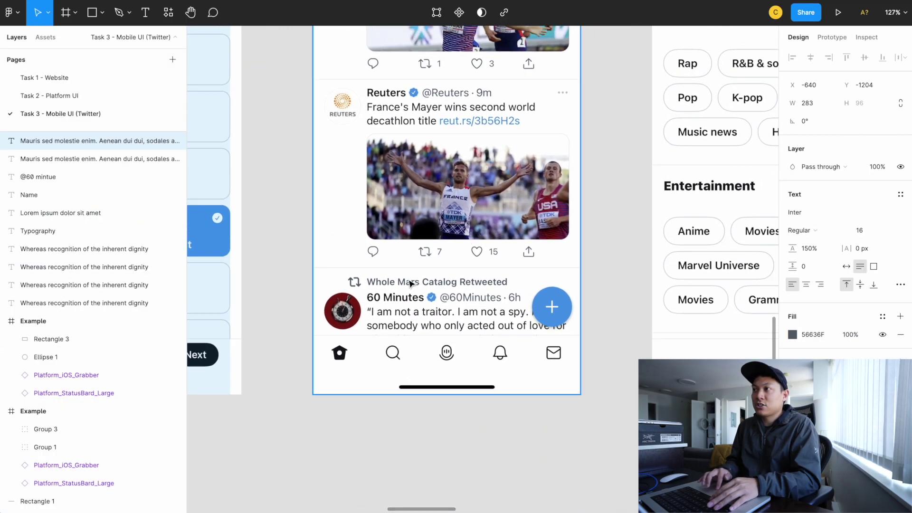
scroll(389, 252, "down", 10)
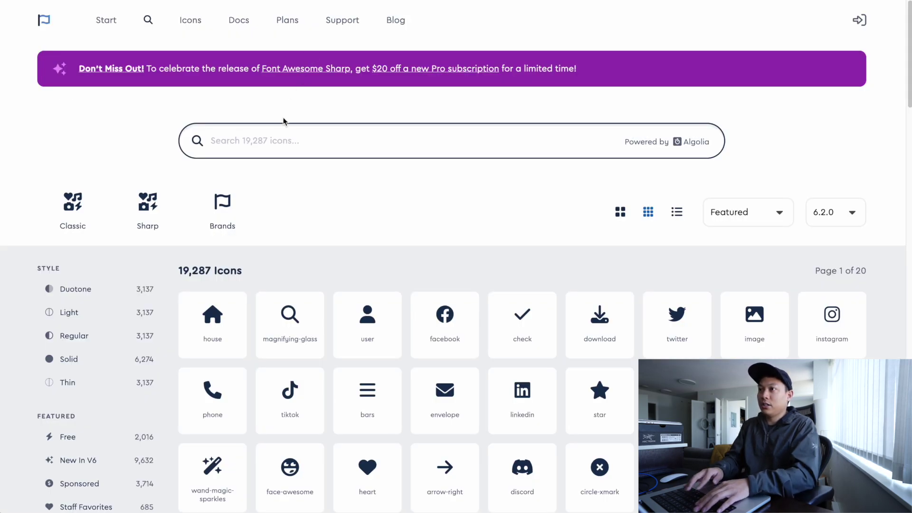
- Search the Font Awesome icons for "chat" and open the light comment icon to copy its glyph
left_click(276, 137)
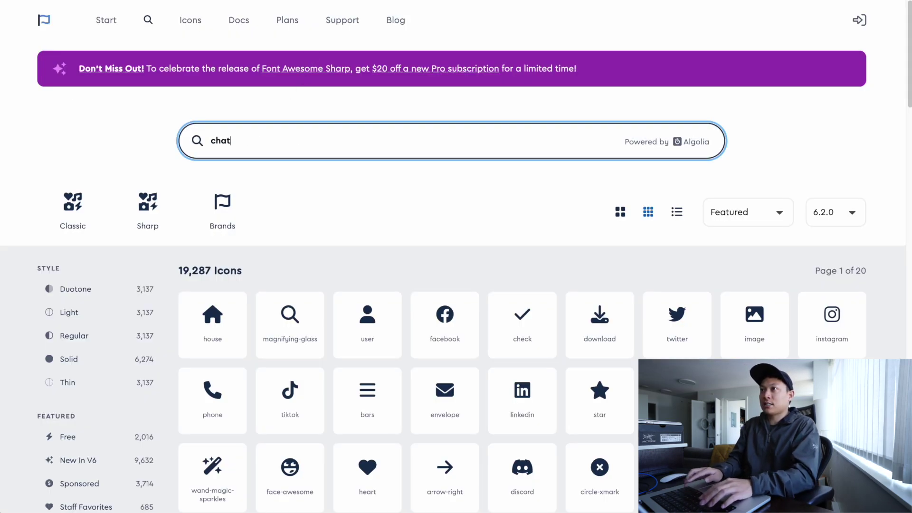
type("chat")
scroll(368, 375, "down", 3)
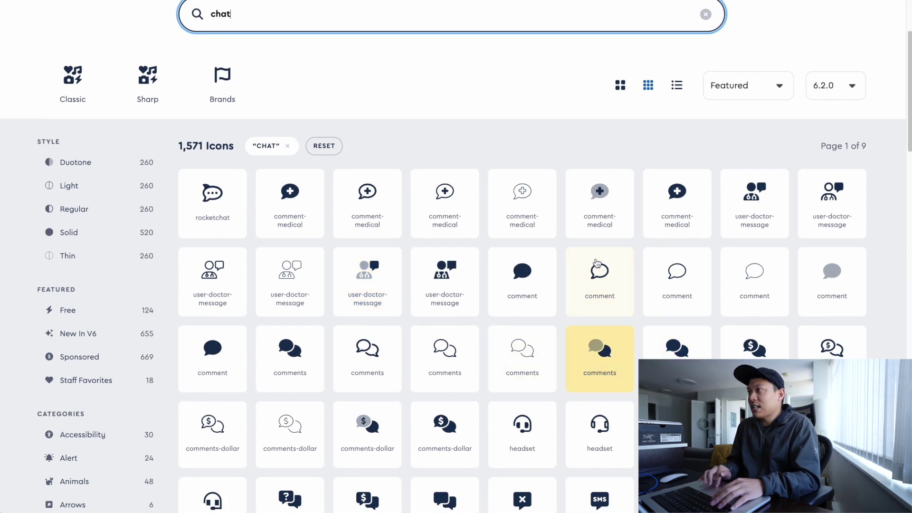
left_click(682, 284)
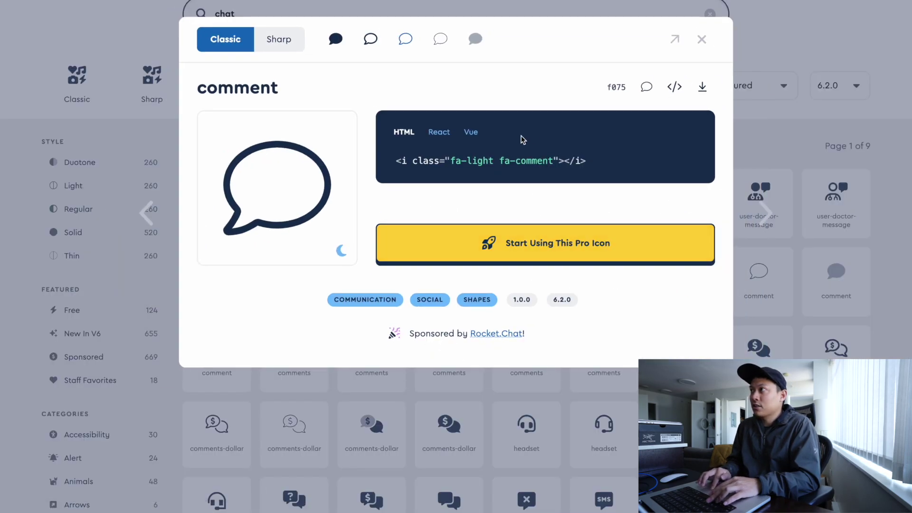
- Switch to Figma and replace all the text in the box below the image placeholder with the copied comment glyph
left_click(140, 44)
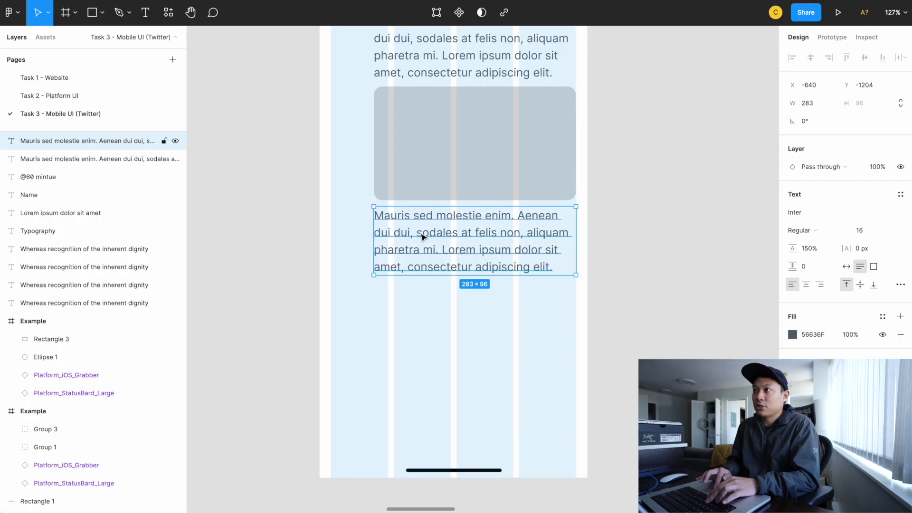
double_click(420, 242)
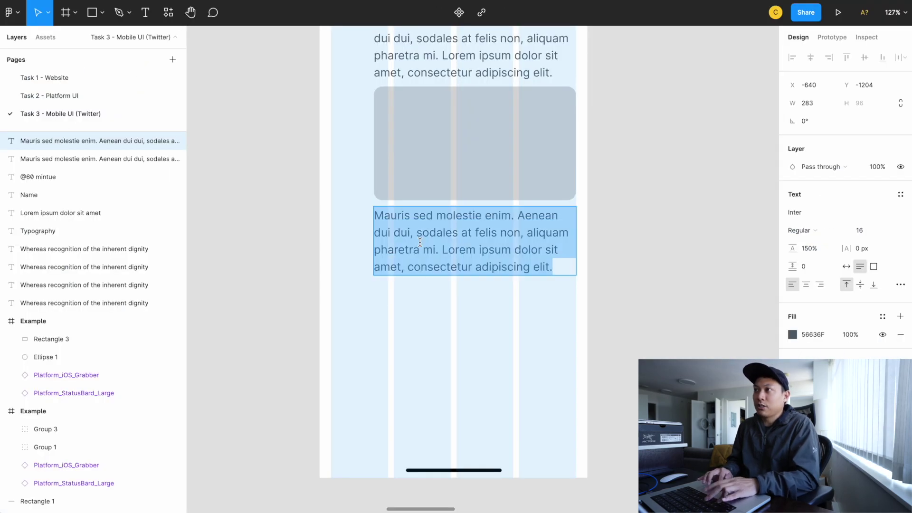
key("ctrl+v")
key("Escape")
key("Escape")
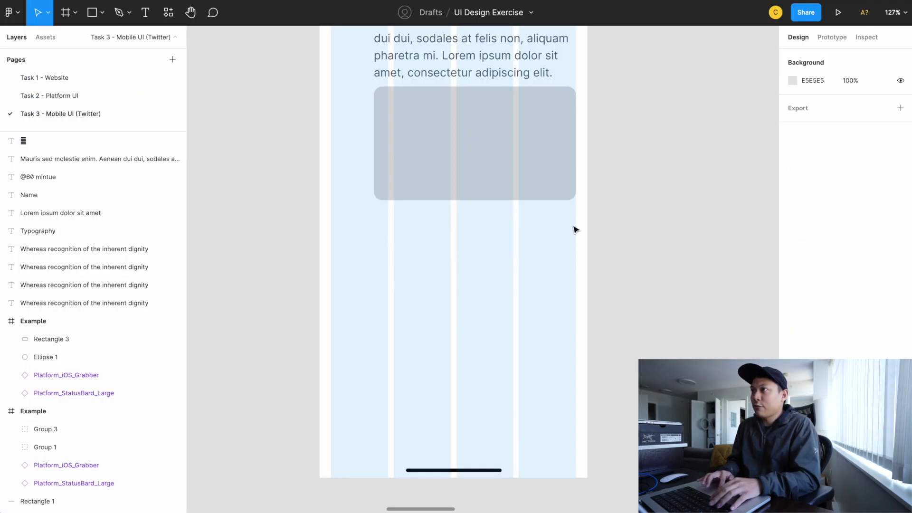
- Change the pasted comment glyph's font to Font Awesome 6 Pro
left_click(384, 218)
left_click(812, 215)
type("Font Awesome 5 Brands")
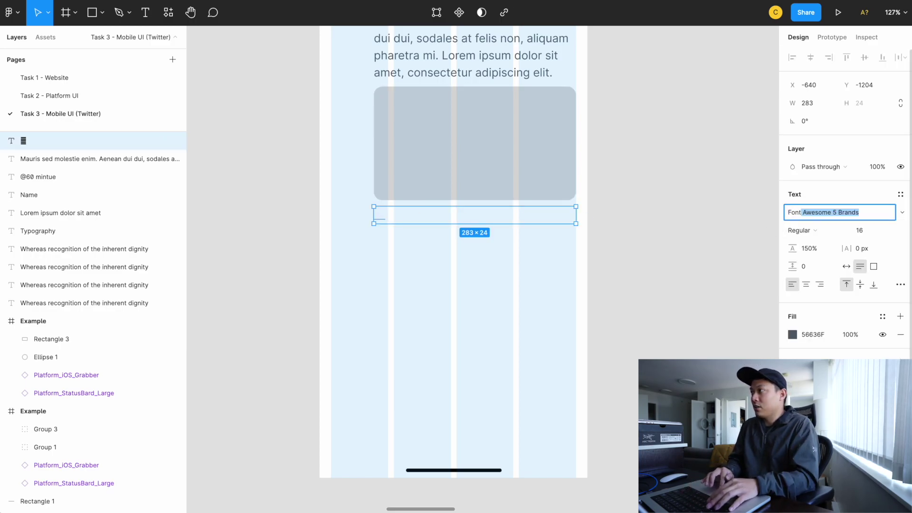
left_click(902, 213)
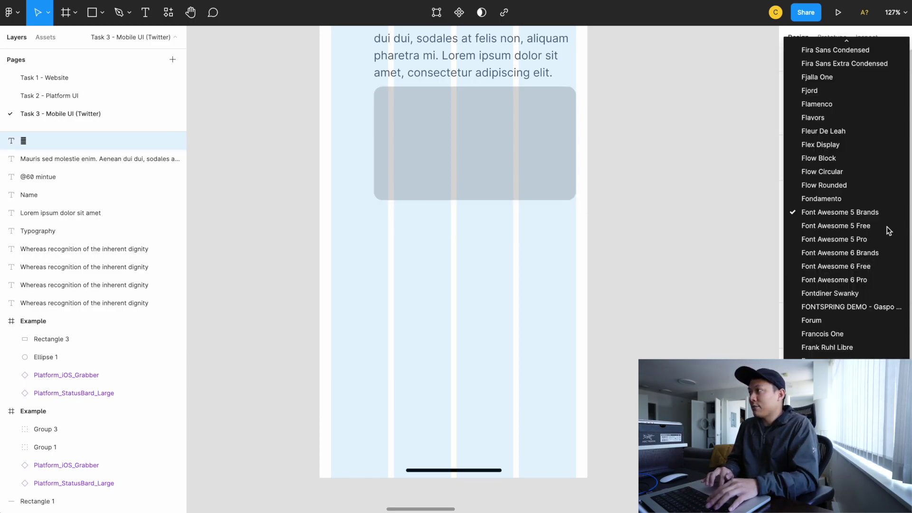
left_click(842, 279)
key("Escape")
left_click(379, 215)
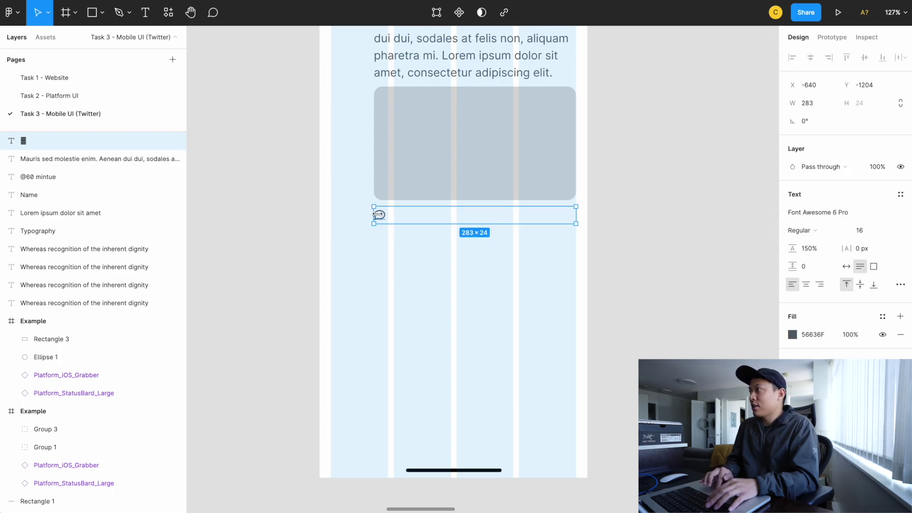
- Set the comment icon's text box width to 16
left_click(815, 106)
type("1")
key("Return")
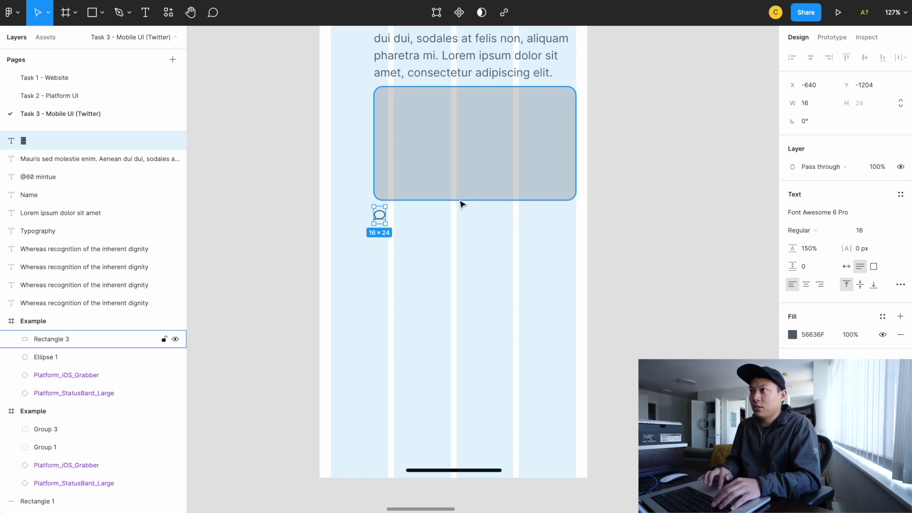
left_click(444, 241)
- Duplicate the comment icon three times in a horizontal row, spaced 36 px apart below the image placeholder
left_click_drag(378, 216, 405, 219)
key("super+d")
key("super+d")
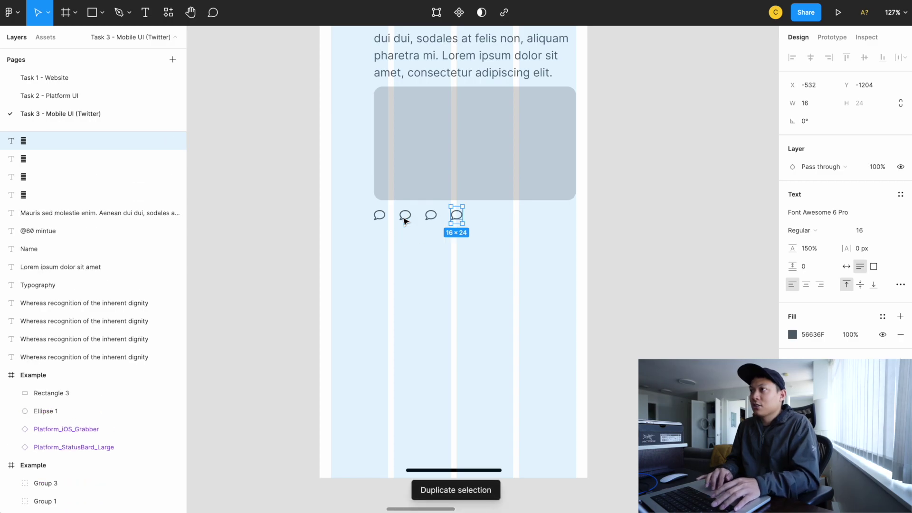
left_click(507, 270)
- Check the Reuters tweet's action icons, then search Font Awesome for "loop" and browse the results for a matching retweet icon
scroll(505, 143, "up", 15)
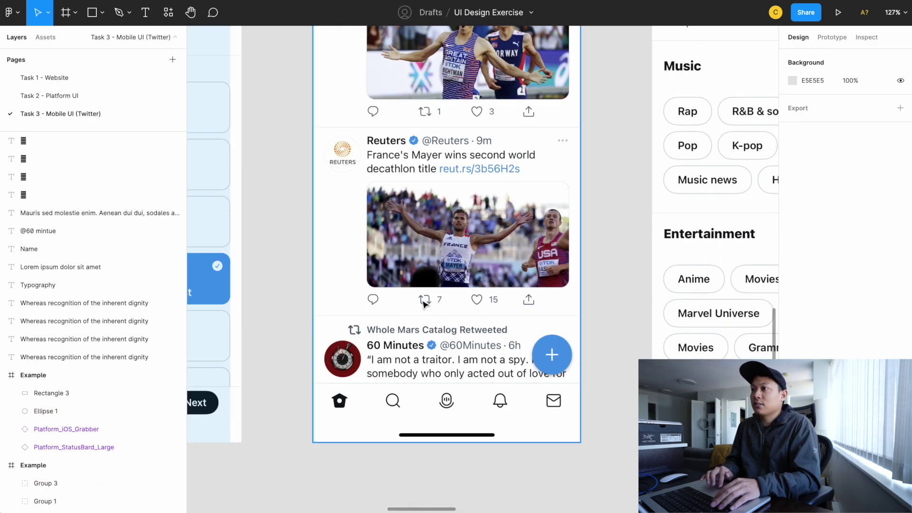
scroll(424, 304, "down", 10)
left_click(407, 397)
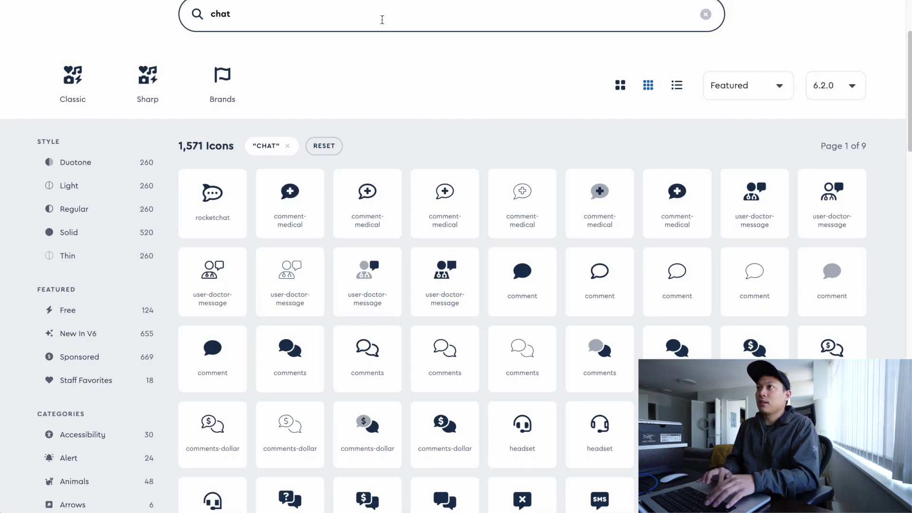
left_click(343, 20)
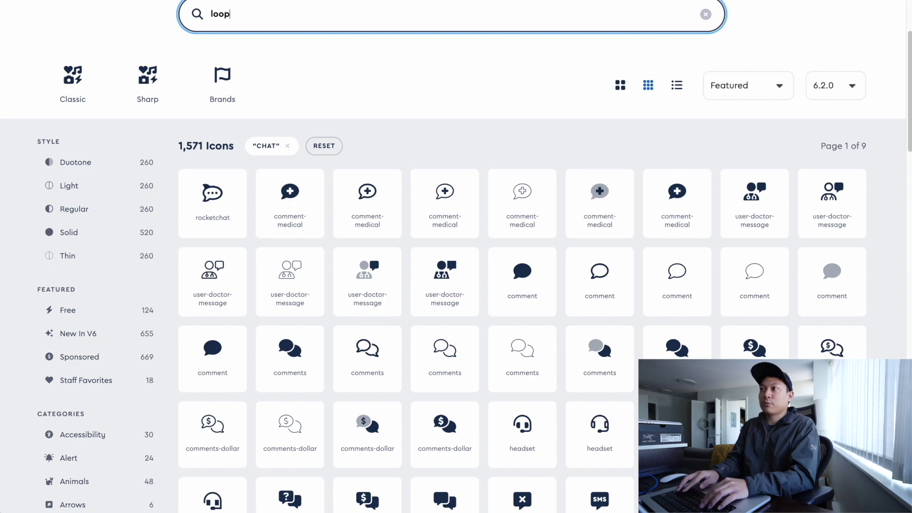
type("loop")
key("Return")
scroll(443, 211, "down", 15)
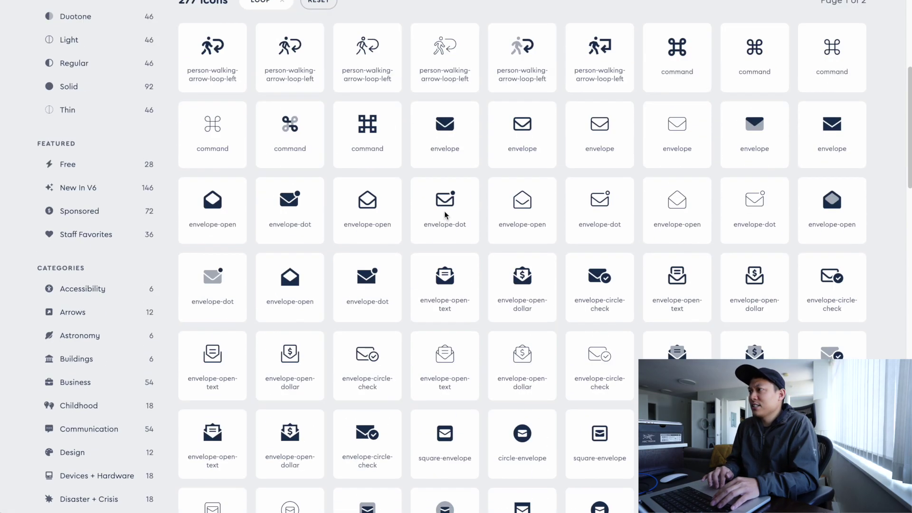
scroll(446, 216, "down", 5)
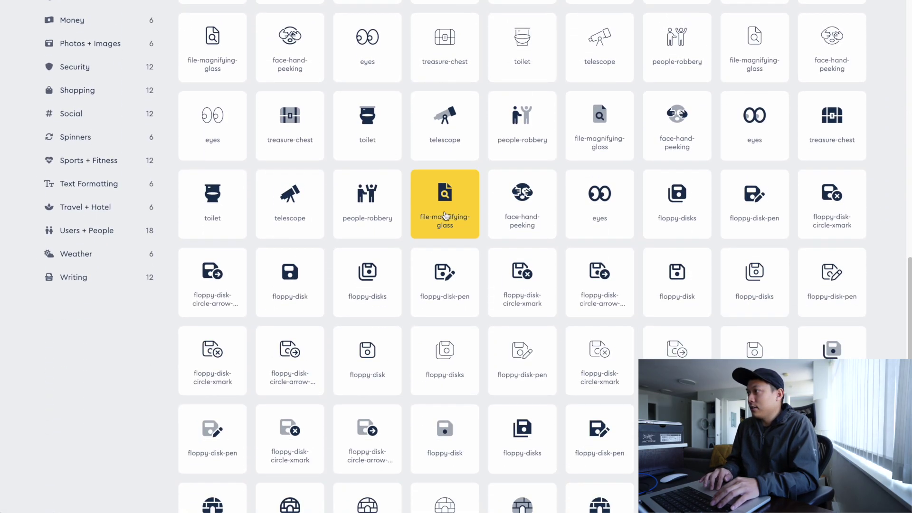
scroll(445, 216, "up", 20)
scroll(445, 216, "down", 3)
scroll(446, 216, "up", 4)
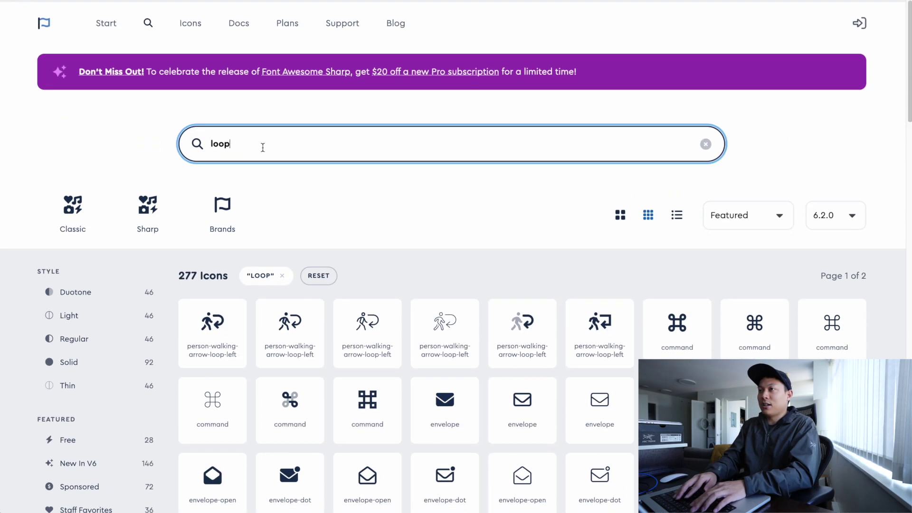
- Search the Font Awesome icons for "retweet" and copy the regular arrows-retweet glyph
double_click(261, 146)
type("retweet")
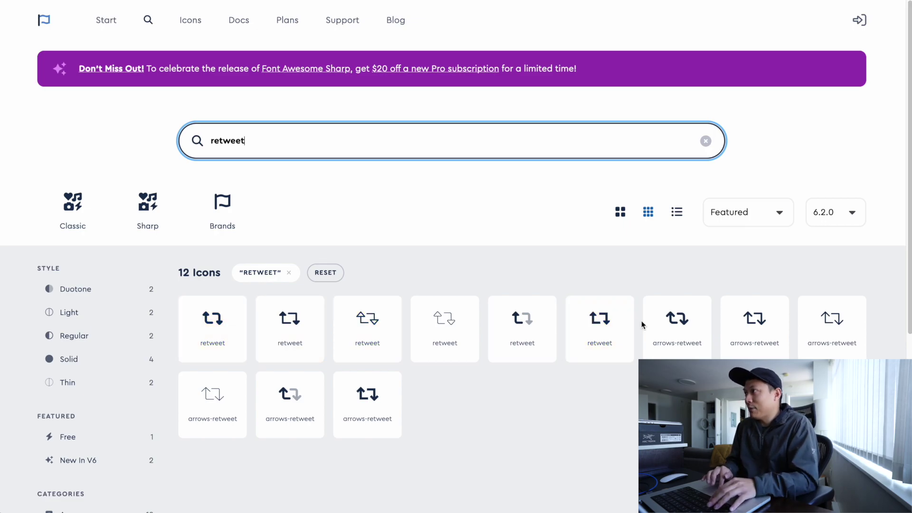
left_click(762, 338)
left_click(647, 85)
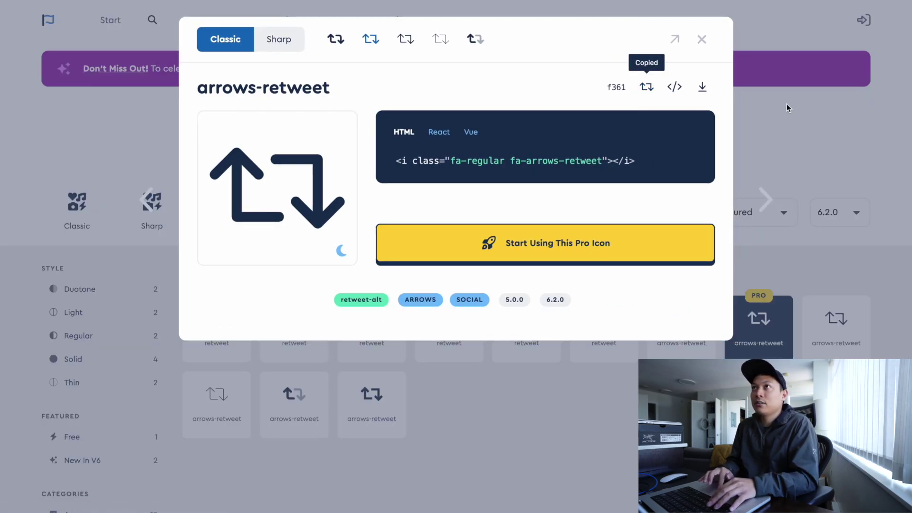
left_click(785, 104)
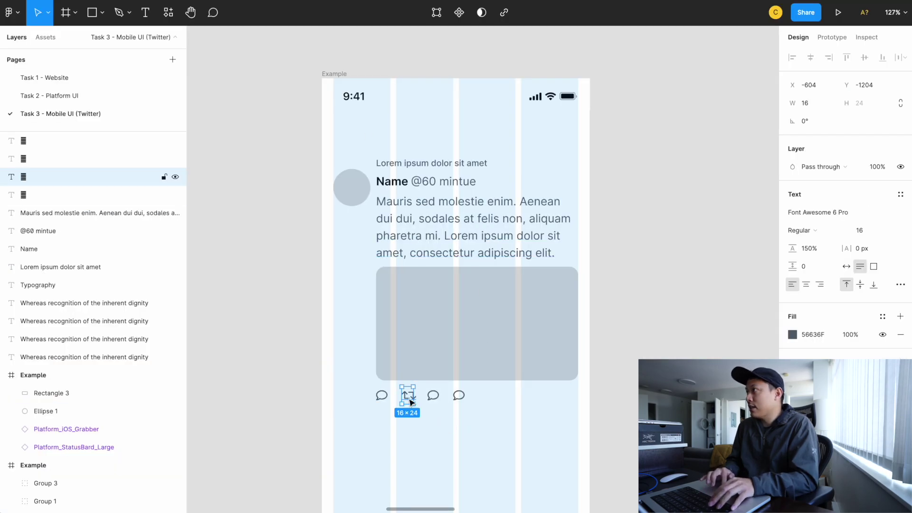
- Replace the second comment icon in the Figma row with the arrows-retweet glyph and set its text box to auto width
scroll(408, 401, "up", 5)
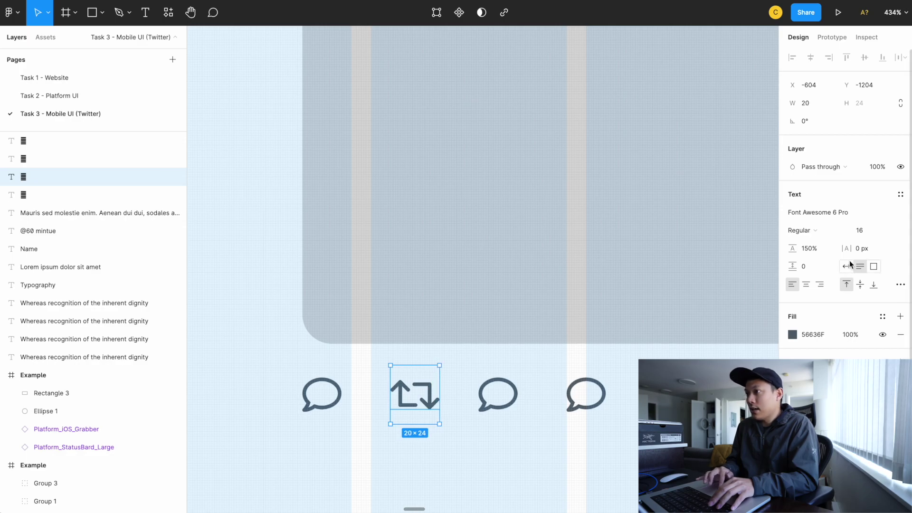
double_click(438, 404)
scroll(455, 462, "down", 5)
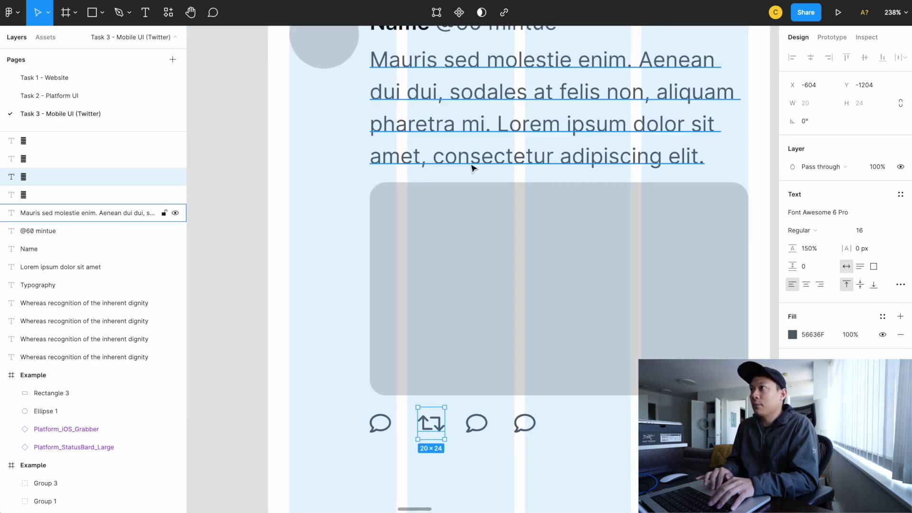
- Switch to Font Awesome, search for "heart" and copy the regular heart glyph
scroll(474, 167, "down", 5)
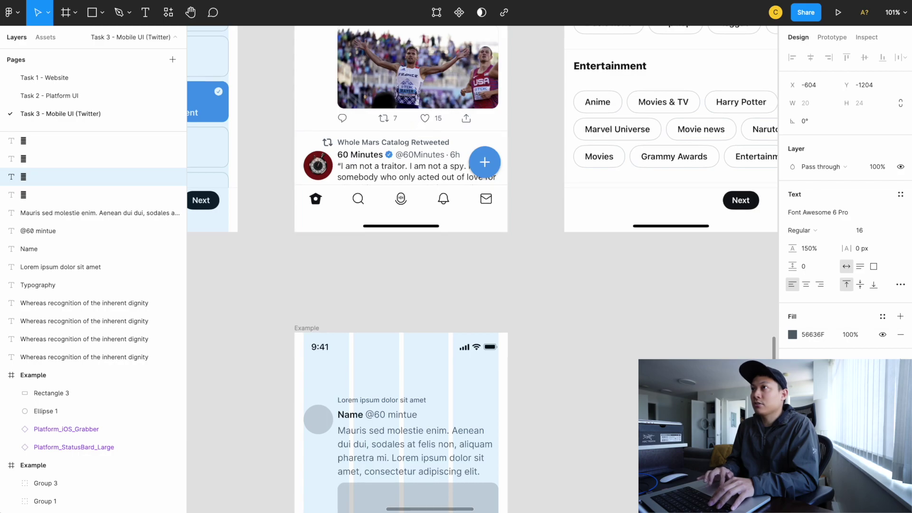
key("super+Tab")
left_click(285, 152)
key("super+a")
type("heart")
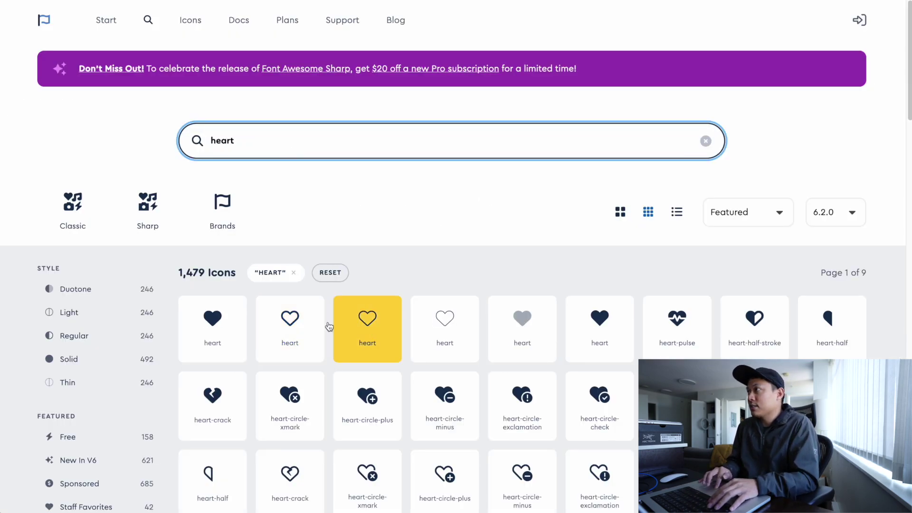
left_click(304, 335)
left_click(647, 88)
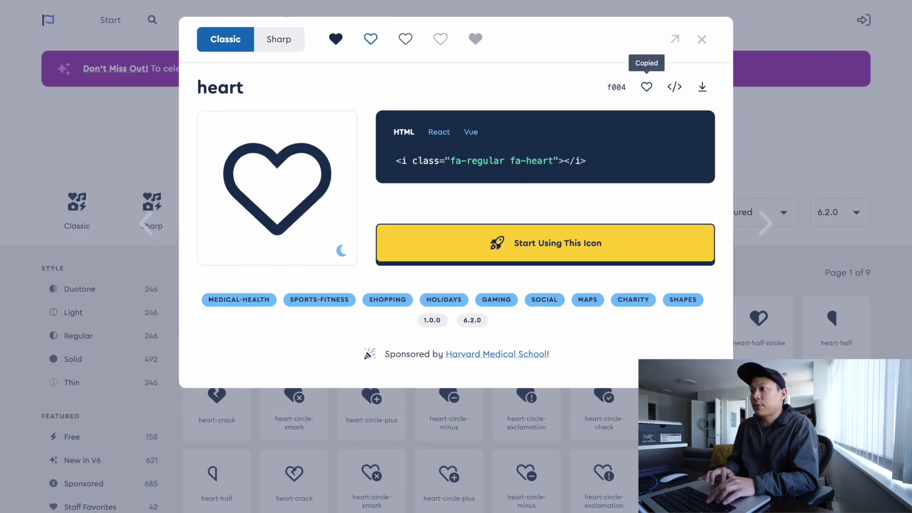
- Return to Figma and replace the third icon in the row with the heart glyph
key("super+Tab")
scroll(421, 389, "down", 5)
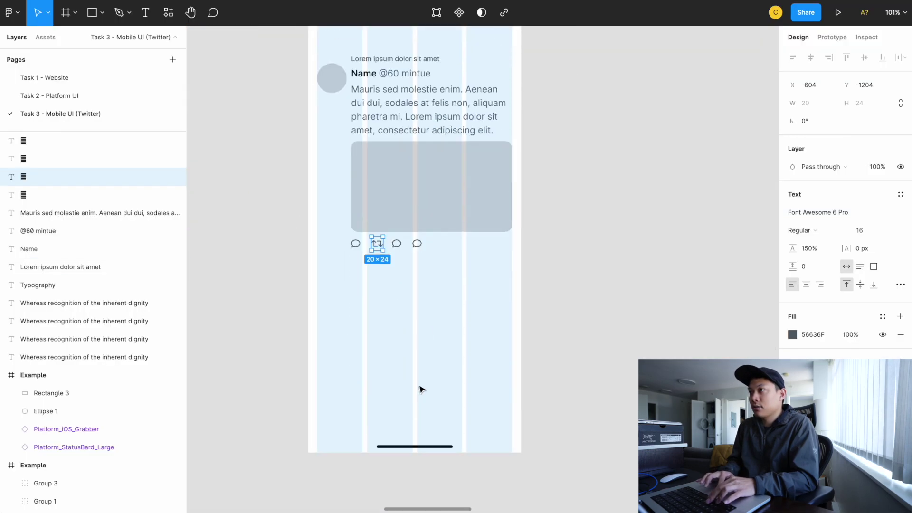
double_click(397, 243)
key("ctrl+v")
key("Escape")
- Check the reference tweet's last action icon and search the Font Awesome icons for "share"
scroll(332, 119, "up", 8)
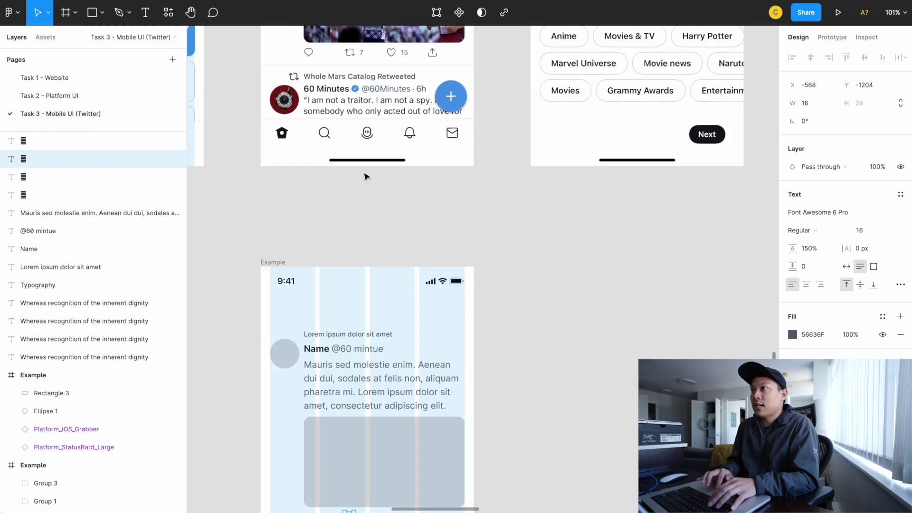
scroll(417, 159, "down", 5)
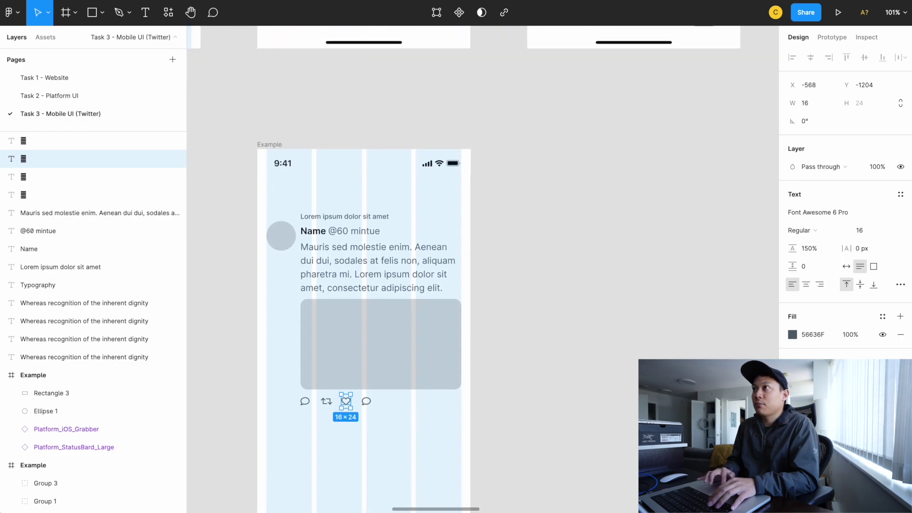
key("super+Tab")
left_click(702, 39)
double_click(286, 140)
type("share")
- Find the regular arrow-up-from-bracket icon among the share results and copy its glyph
scroll(558, 255, "down", 9)
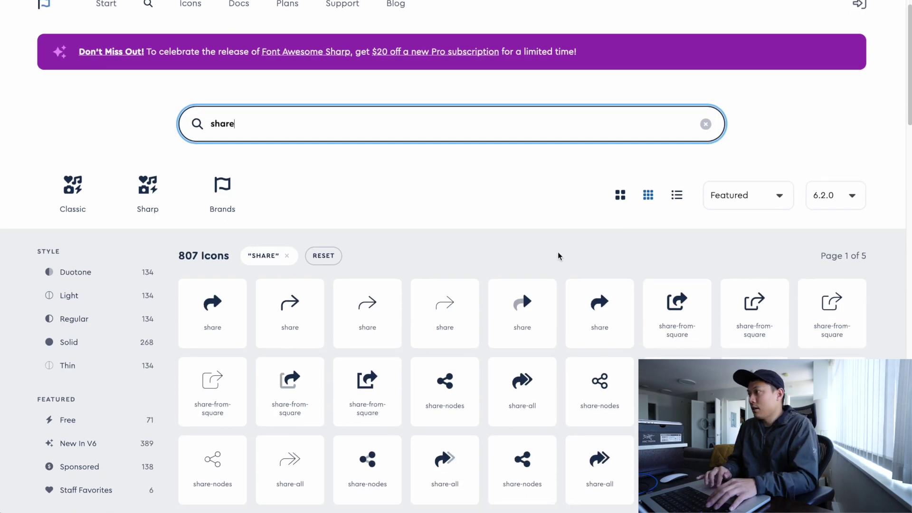
scroll(558, 255, "up", 2)
scroll(558, 256, "down", 9)
scroll(558, 252, "down", 2)
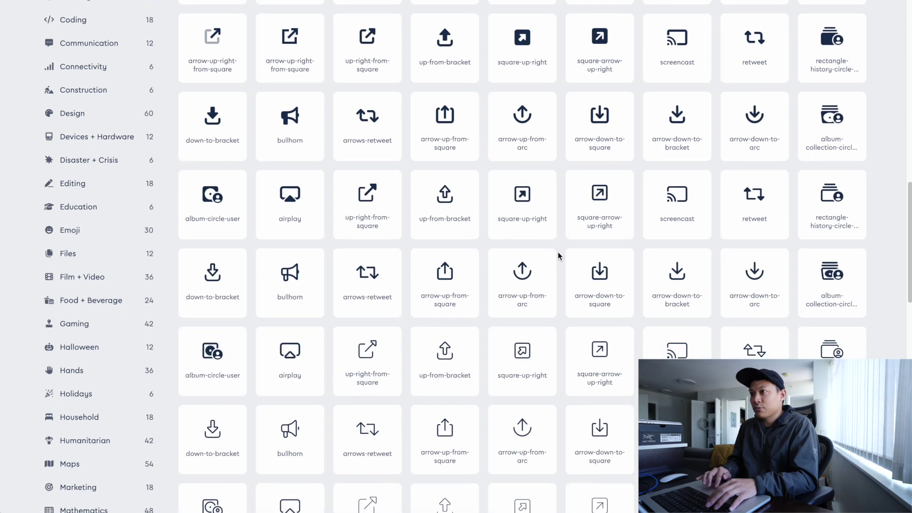
scroll(603, 265, "down", 2)
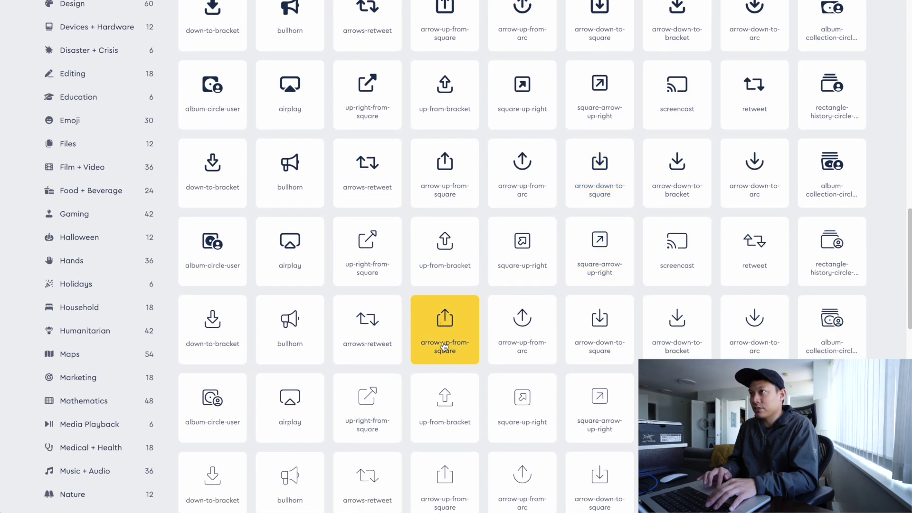
scroll(469, 306, "up", 10)
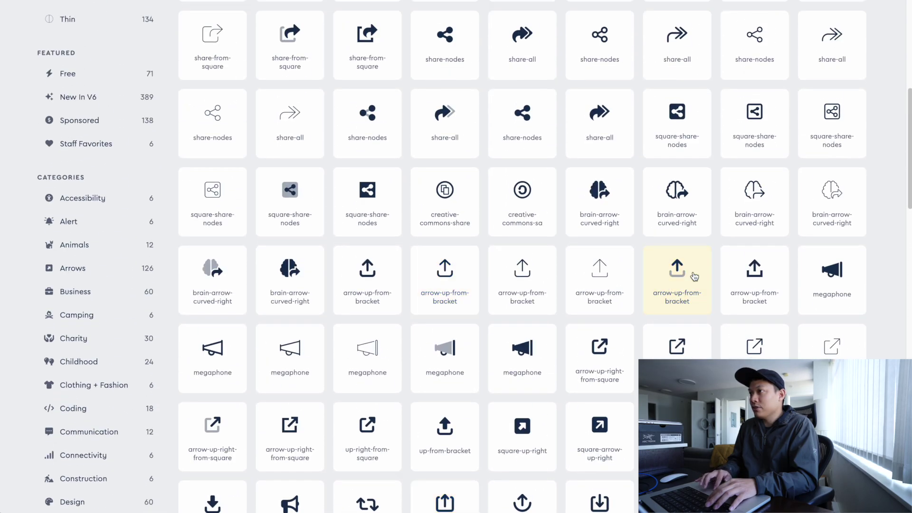
left_click(445, 275)
key("Escape")
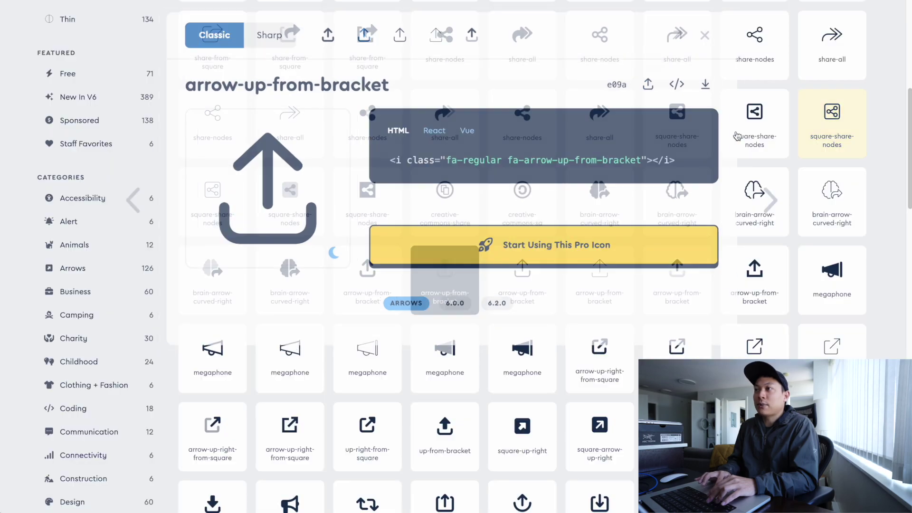
- Return to Figma and replace the fourth icon in the row with the arrow-up-from-bracket glyph
key("super+Tab")
scroll(501, 213, "down", 3)
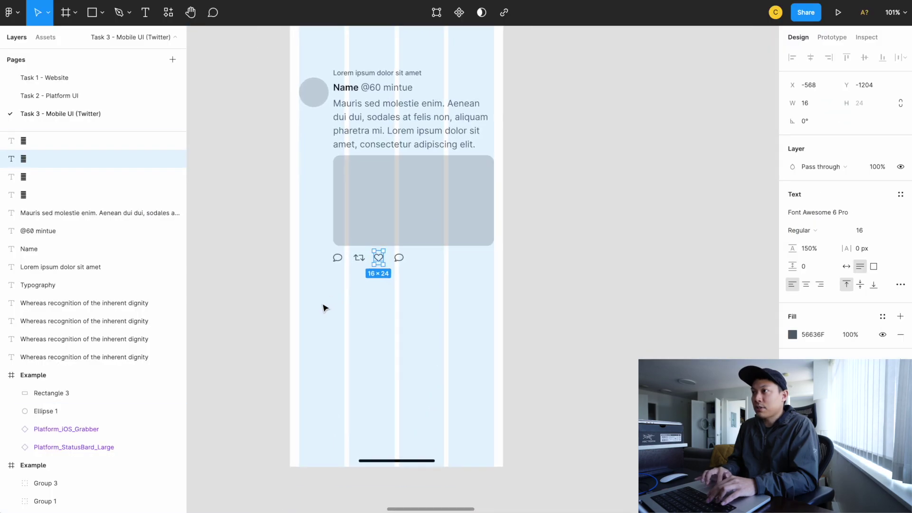
left_click(402, 260)
left_click(446, 279)
scroll(444, 277, "up", 3)
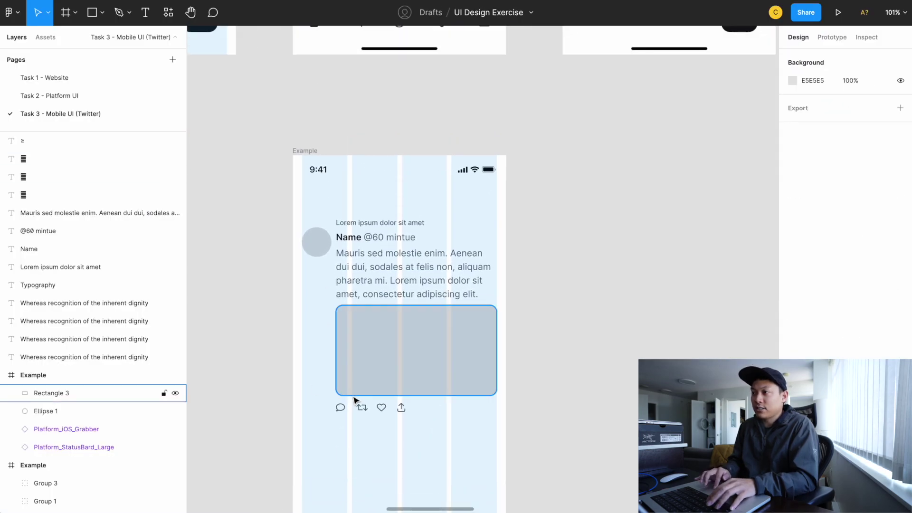
- Move the share icon right so the action row spans about 204 px, and distribute the four icons with equal horizontal spacing
scroll(348, 399, "down", 2)
scroll(418, 247, "up", 10)
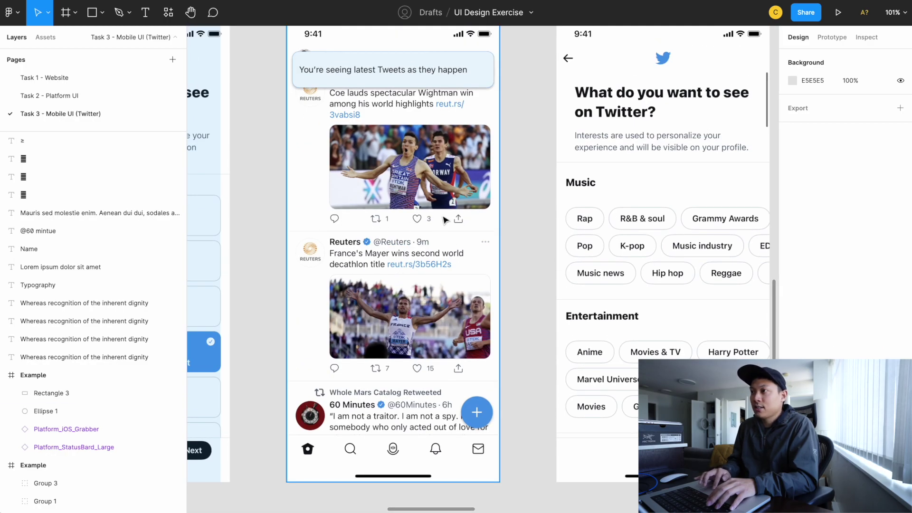
scroll(444, 217, "down", 10)
left_click(401, 259)
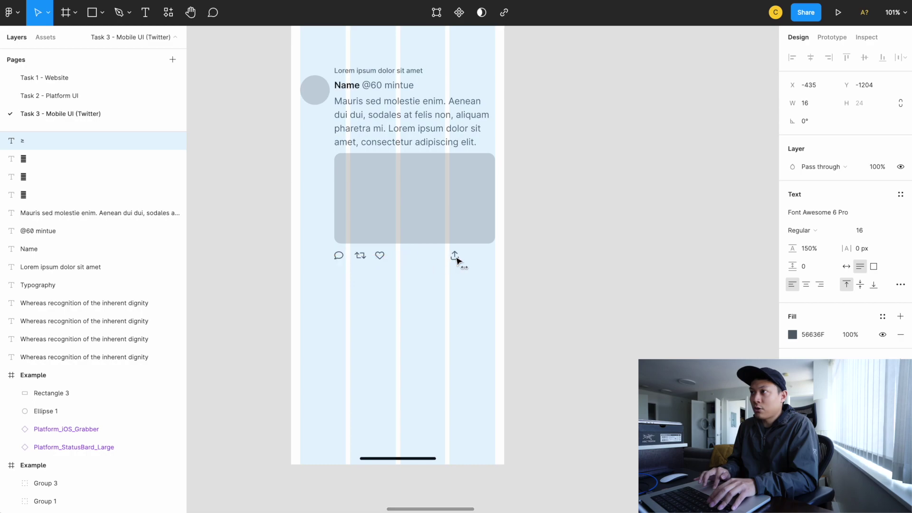
left_click(409, 279)
left_click_drag(470, 274, 289, 256)
left_click(899, 61)
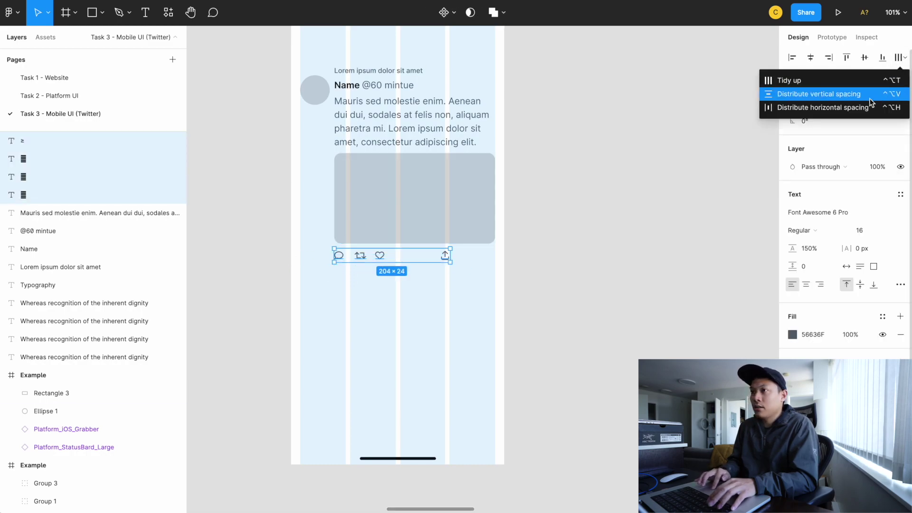
left_click(828, 107)
left_click(561, 229)
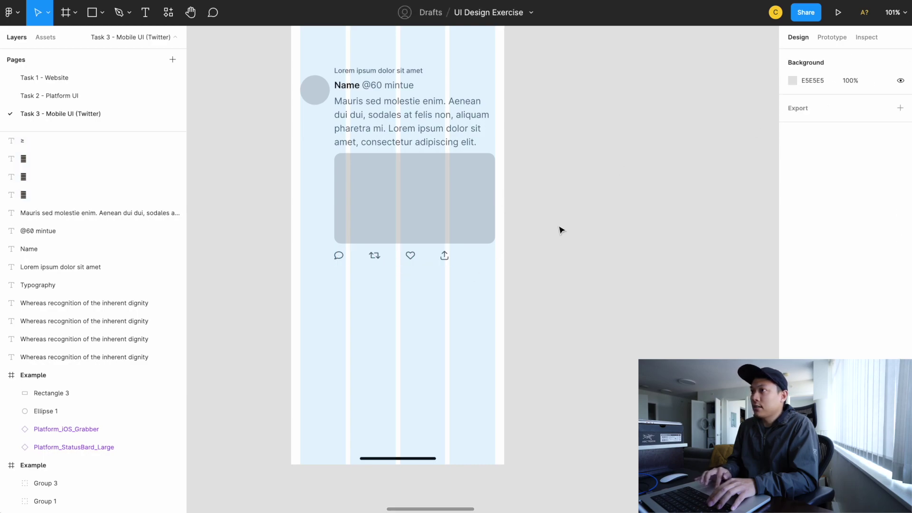
- Move the share icon further out so the row spans about 222 px, and redistribute the four icons horizontally
left_click_drag(493, 279, 283, 250)
left_click(417, 308)
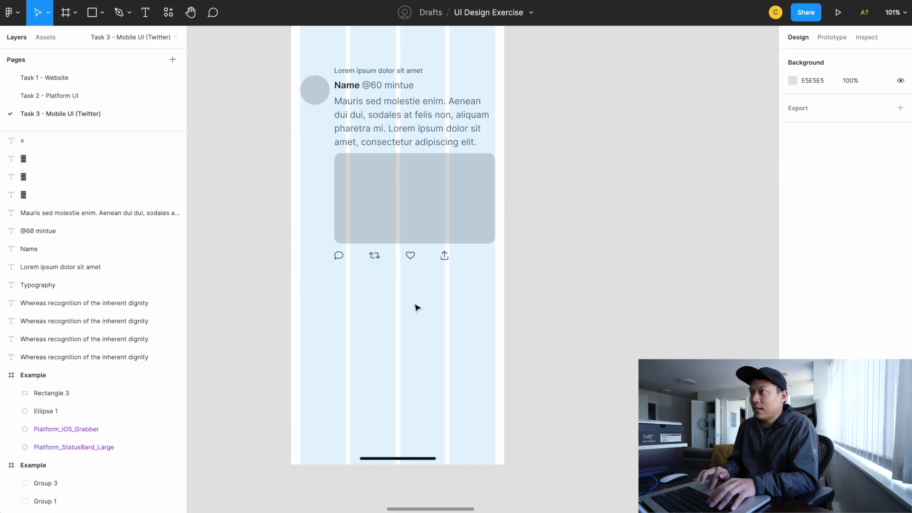
left_click_drag(446, 259, 323, 247)
left_click(903, 57)
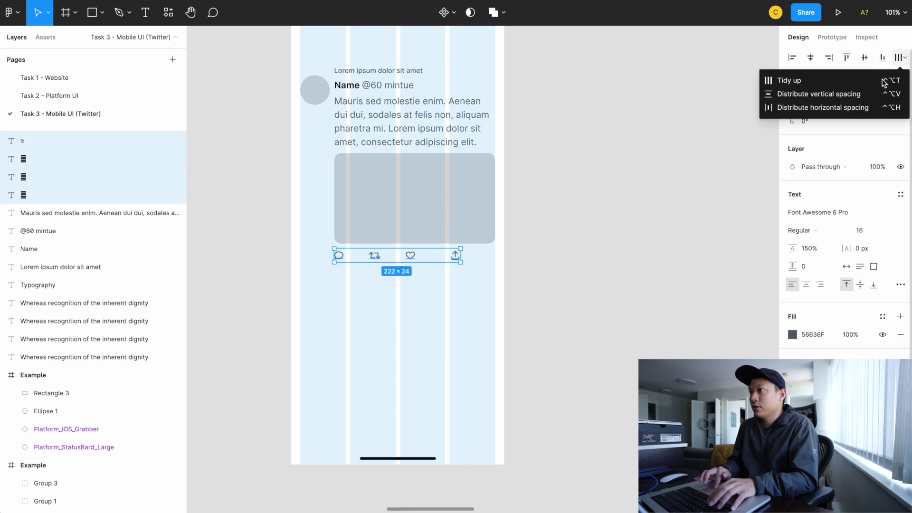
left_click(848, 106)
left_click(506, 291)
- Duplicate the "Lorem ipsum dolor sit amet" label into the action row and place the copy just after the retweet icon
scroll(438, 250, "up", 10)
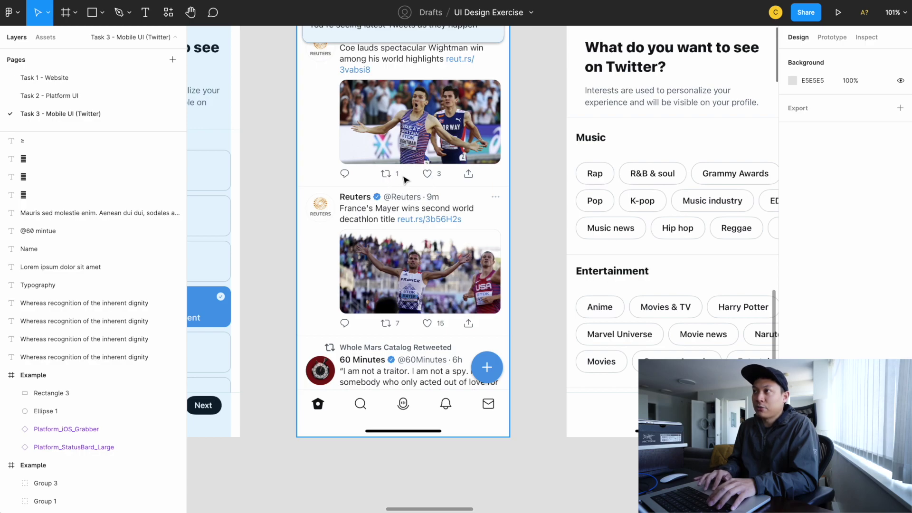
scroll(425, 179, "down", 8)
left_click(393, 306)
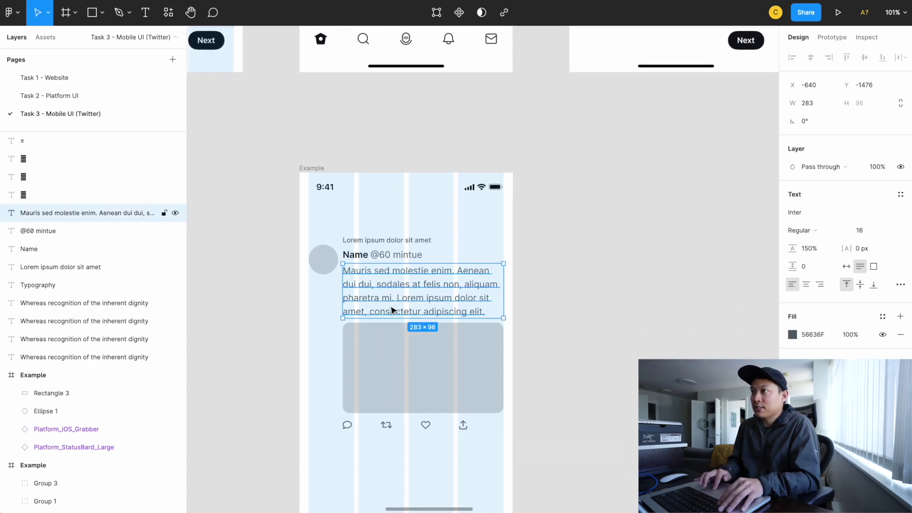
scroll(404, 266, "down", 1)
left_click(414, 211)
left_click_drag(414, 209, 407, 395)
scroll(407, 394, "up", 5, "ctrl")
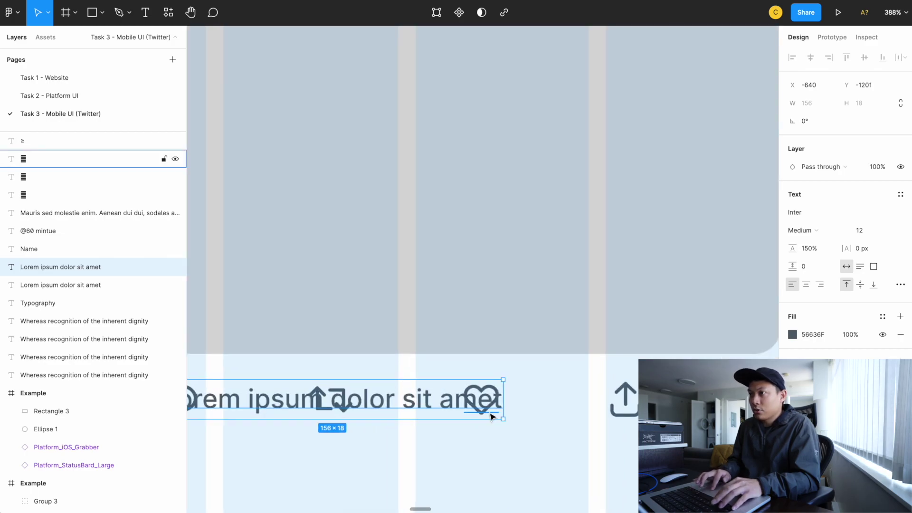
key("shift+Right")
key("shift+Right")
key("shift+Right")
key("shift+Right")
key("shift+Right")
key("shift+Right")
key("shift+Right")
key("shift+Right")
key("shift+Right")
key("Right")
key("Right")
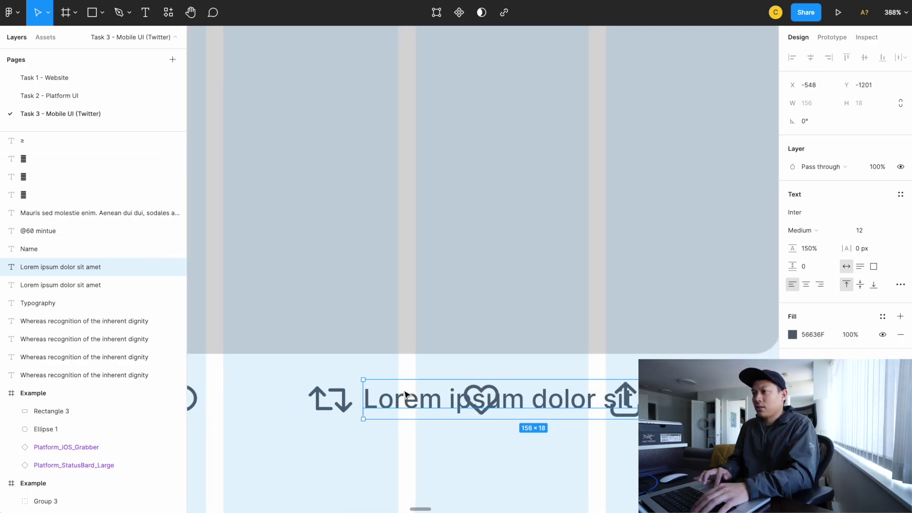
- Change the copied label beside the retweet icon to "1"
key("Return")
type("1")
key("Escape")
- Duplicate the "1" next to the heart icon as "3", set 4 px from the icon, and check the retweet count's gap
left_click_drag(371, 398, 526, 399)
key("Return")
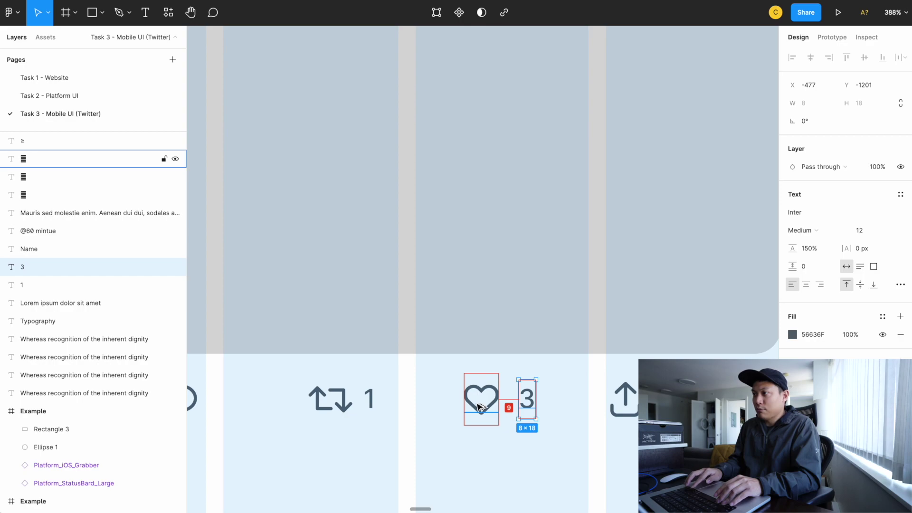
key("Left")
key("Left")
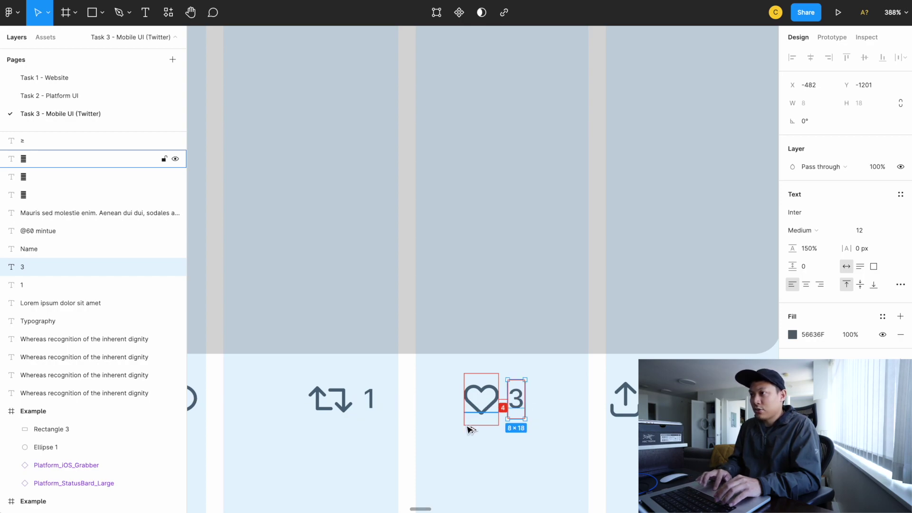
left_click(370, 403)
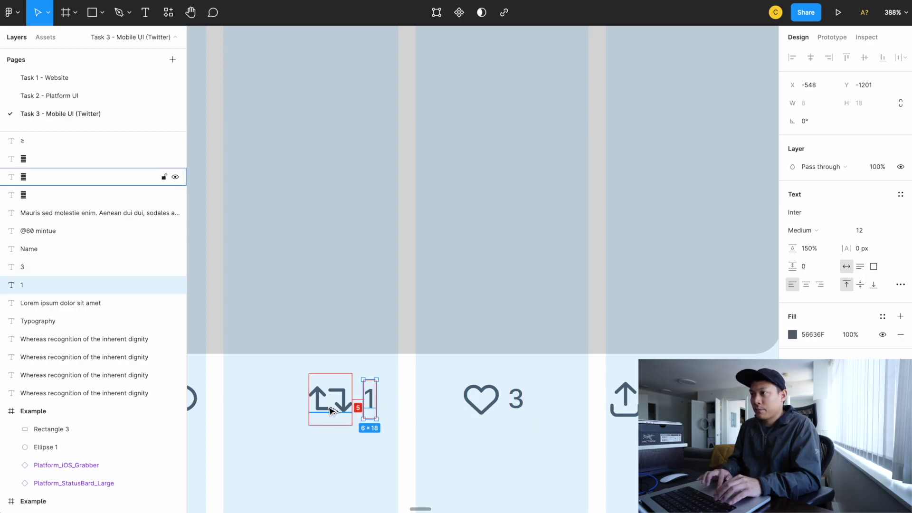
left_click(299, 401)
- Following the reference tweet's spacing, move the "3" to 8 px from the heart and shift the "1" further from the retweet icon
scroll(442, 400, "down", 5)
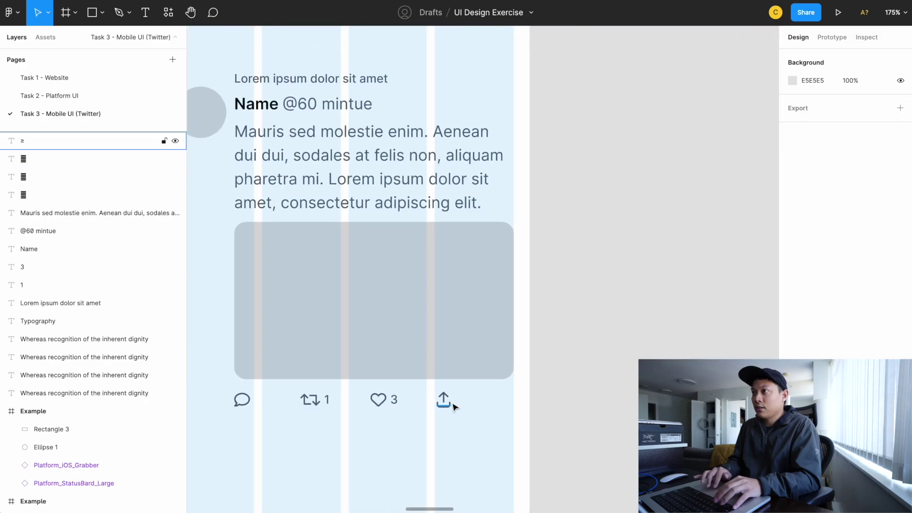
scroll(453, 407, "down", 3)
scroll(399, 362, "up", 2)
scroll(424, 343, "down", 10)
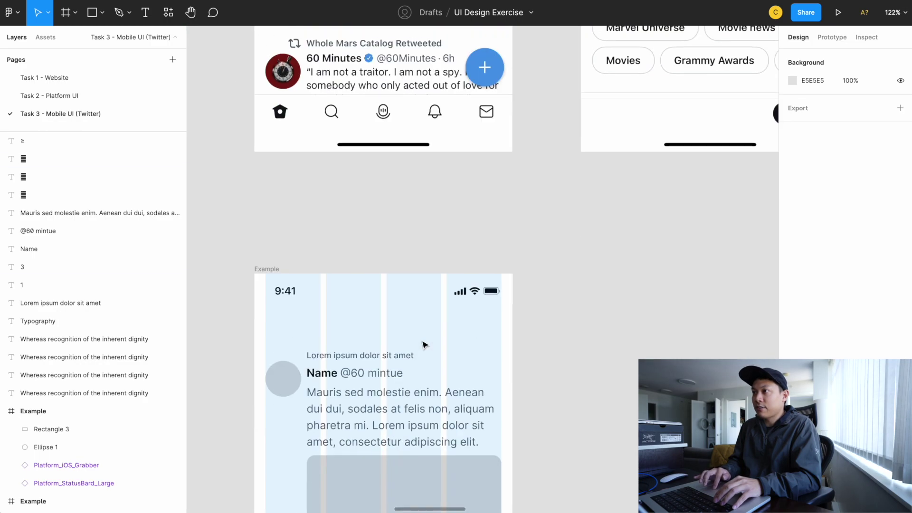
scroll(424, 344, "up", 6)
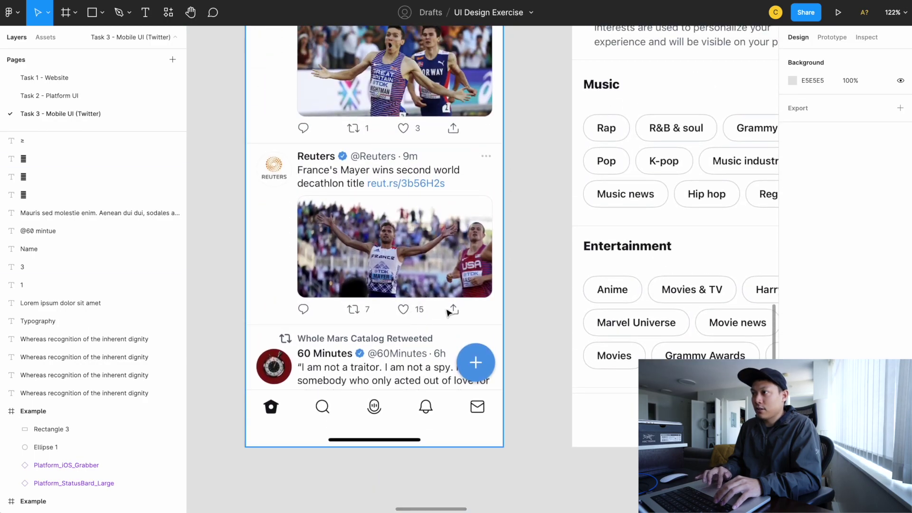
scroll(448, 312, "down", 7)
scroll(434, 377, "down", 5)
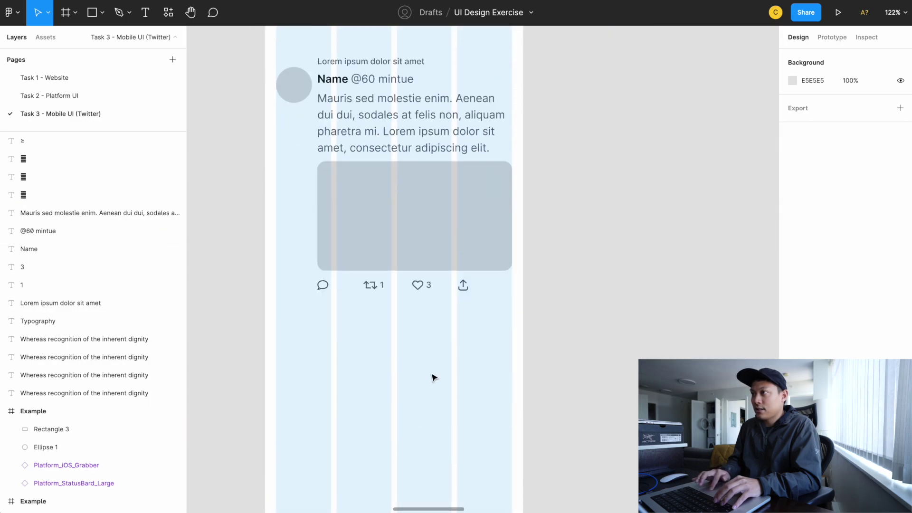
left_click(429, 286)
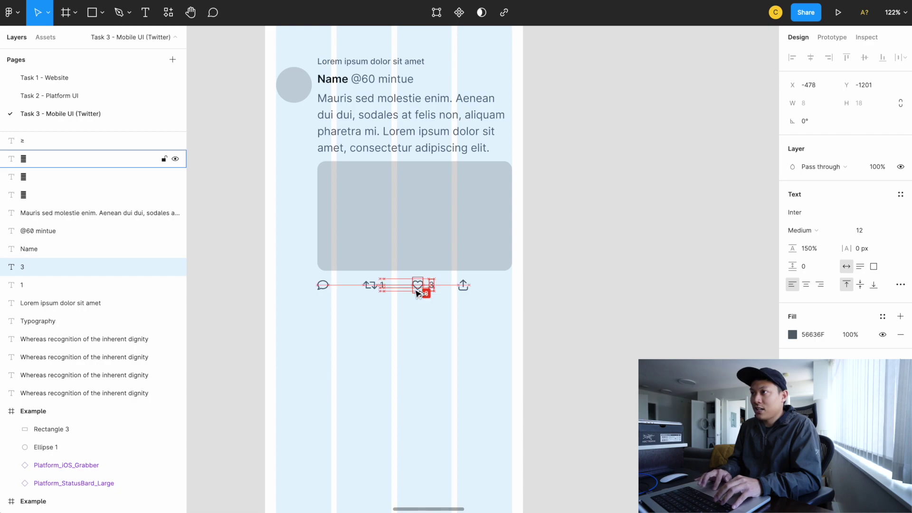
left_click(383, 288)
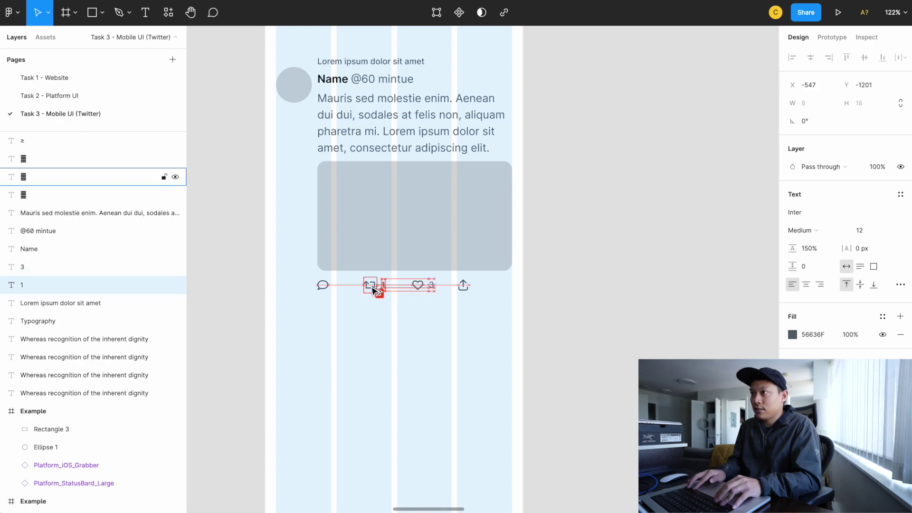
left_click(383, 337)
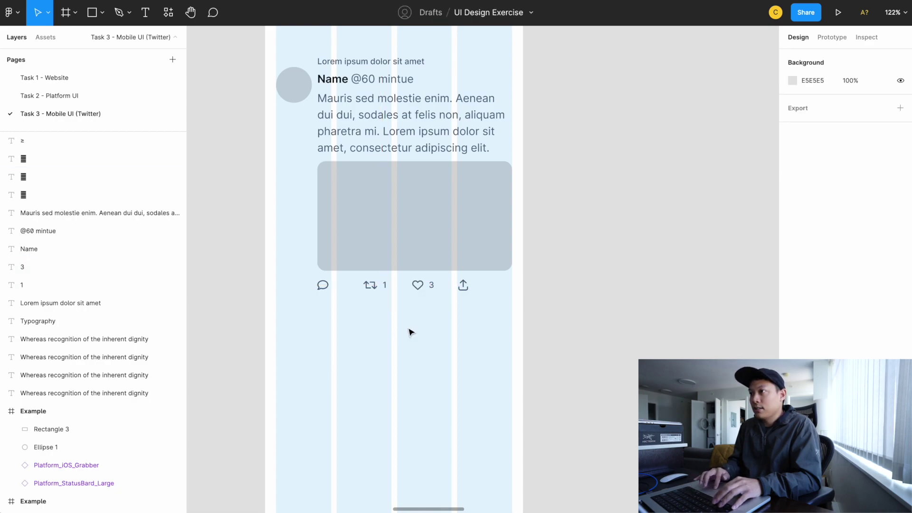
- Compare the action row's icon weight and count spacing with the action row of the reference tweets
scroll(411, 332, "up", 2)
left_click_drag(290, 340, 542, 320)
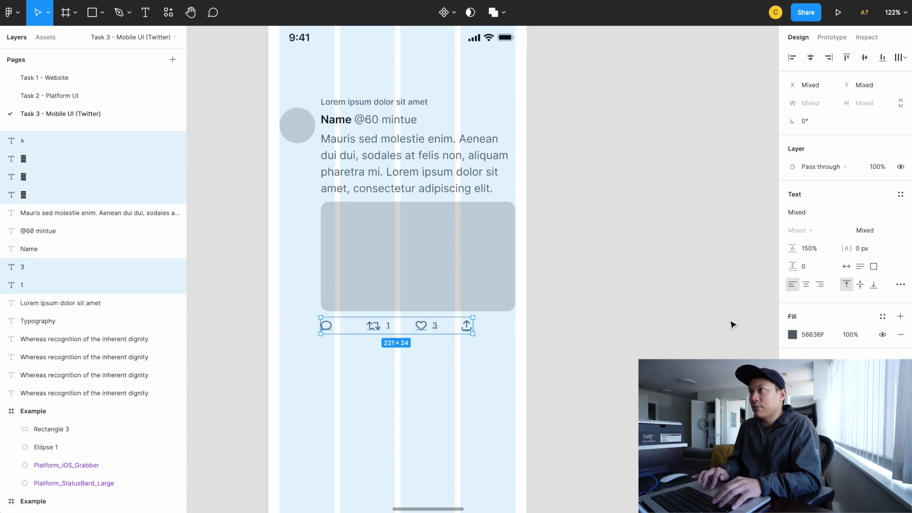
scroll(392, 182, "up", 10)
scroll(386, 162, "up", 10)
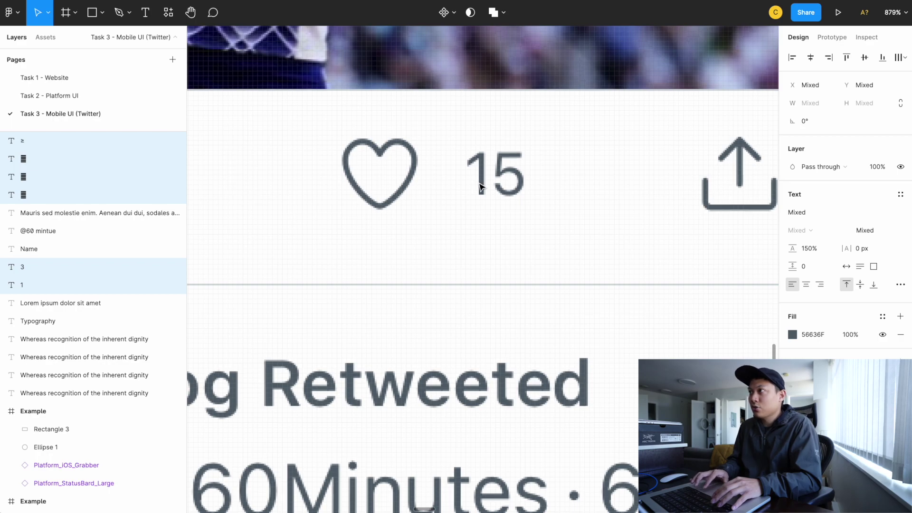
scroll(479, 186, "down", 15)
scroll(514, 272, "down", 3)
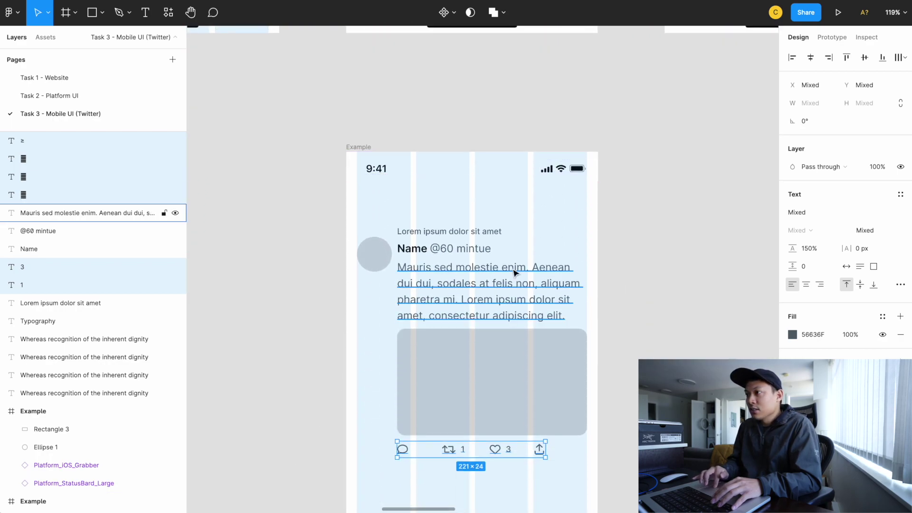
scroll(514, 272, "down", 2)
left_click(483, 423)
left_click_drag(593, 376, 594, 360)
scroll(594, 360, "up", 10)
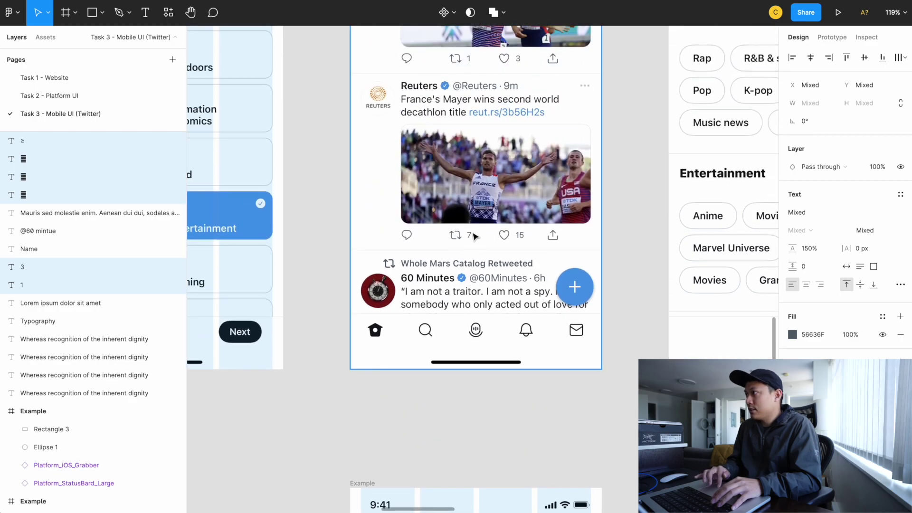
scroll(470, 232, "down", 10)
- Set the comment, retweet, heart and share icons to the Light weight of Font Awesome 6 Pro
left_click(468, 362)
left_click(416, 308)
left_click(462, 308, "shift")
left_click(508, 308, "shift")
left_click(553, 310, "shift")
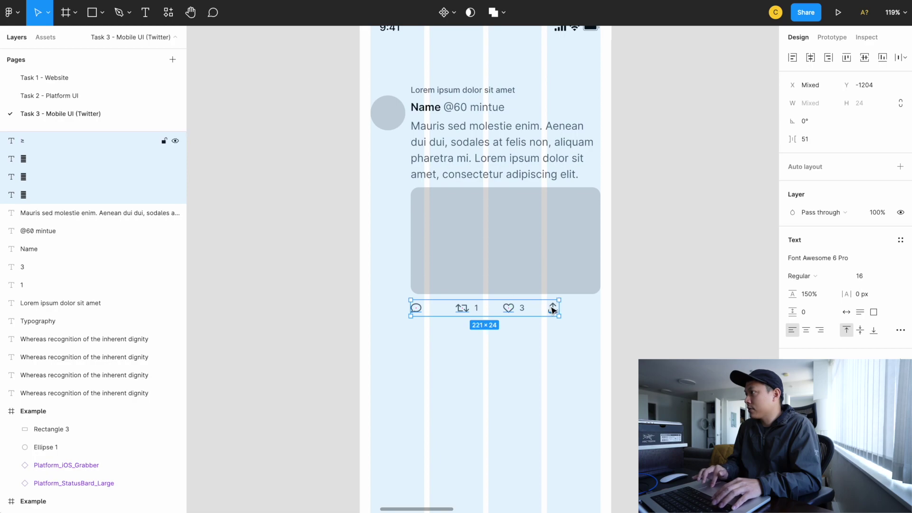
left_click(798, 276)
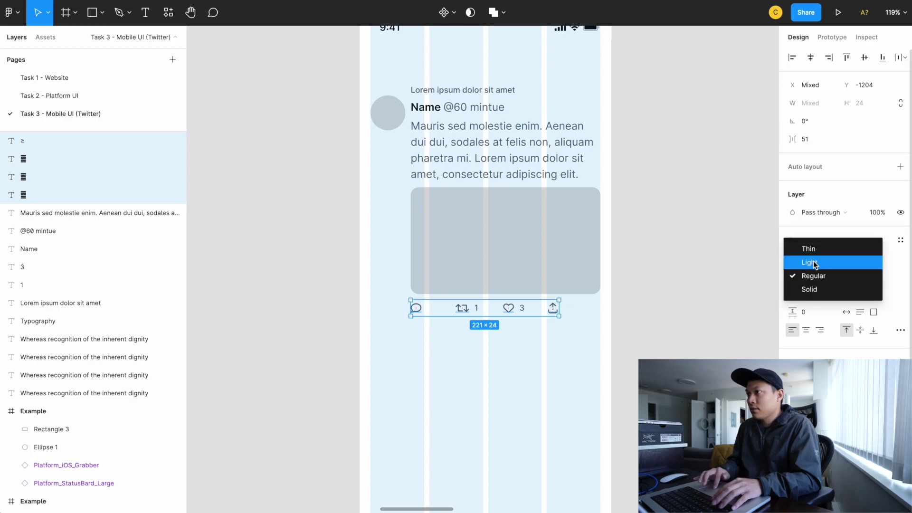
left_click(797, 261)
left_click(610, 314)
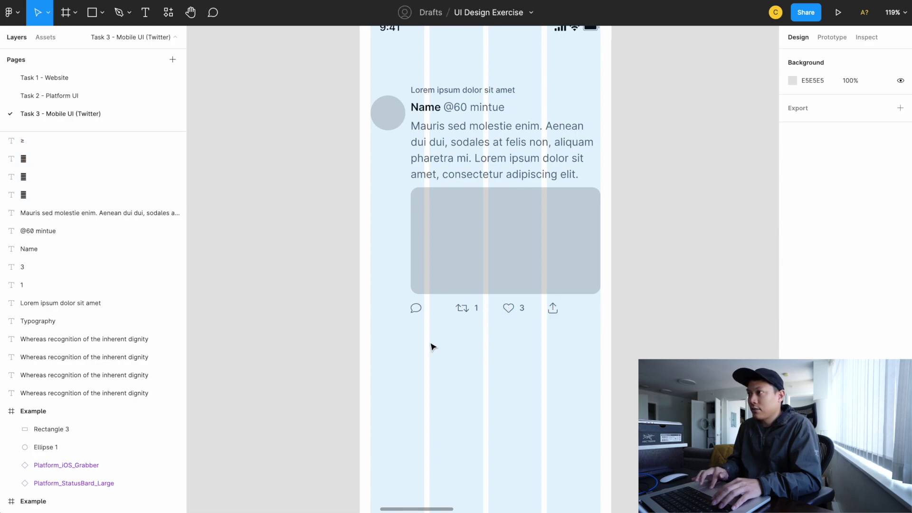
- Nudge the whole action row down slightly and measure its gap to the image placeholder
left_click_drag(508, 330, 607, 302)
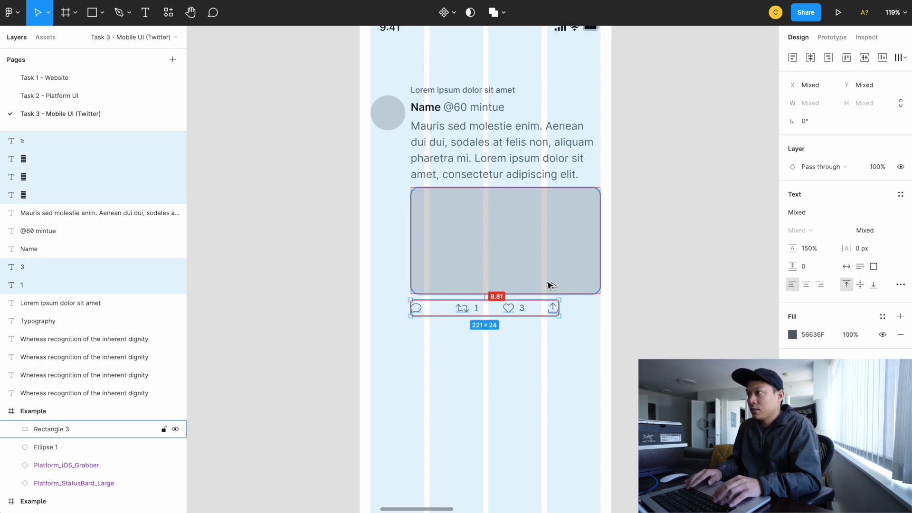
key("Down")
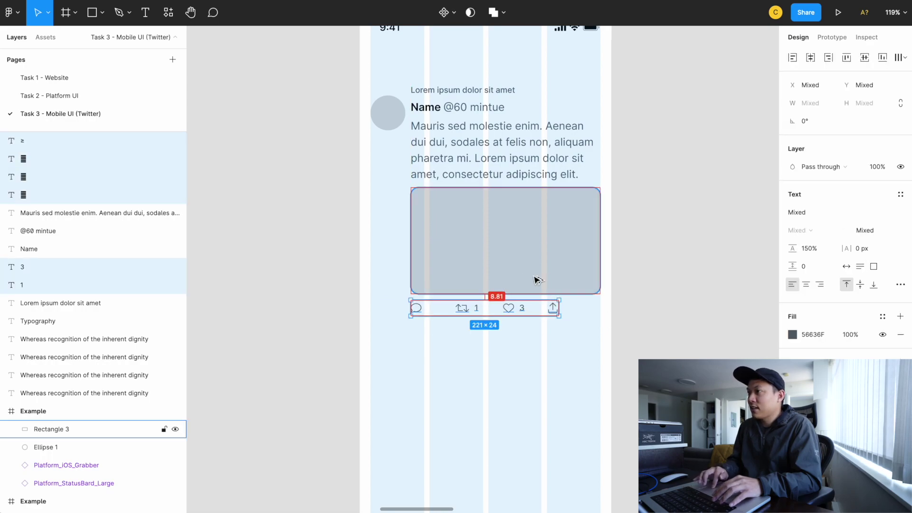
left_click(534, 356)
- Check the divider under the reference tweets and draw a horizontal line about 354 px long below the action row
scroll(417, 295, "up", 5)
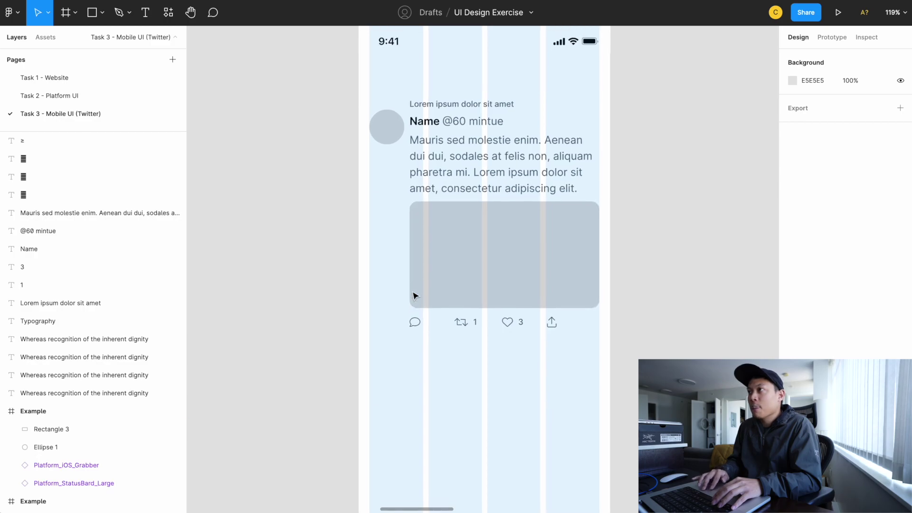
scroll(412, 260, "up", 20)
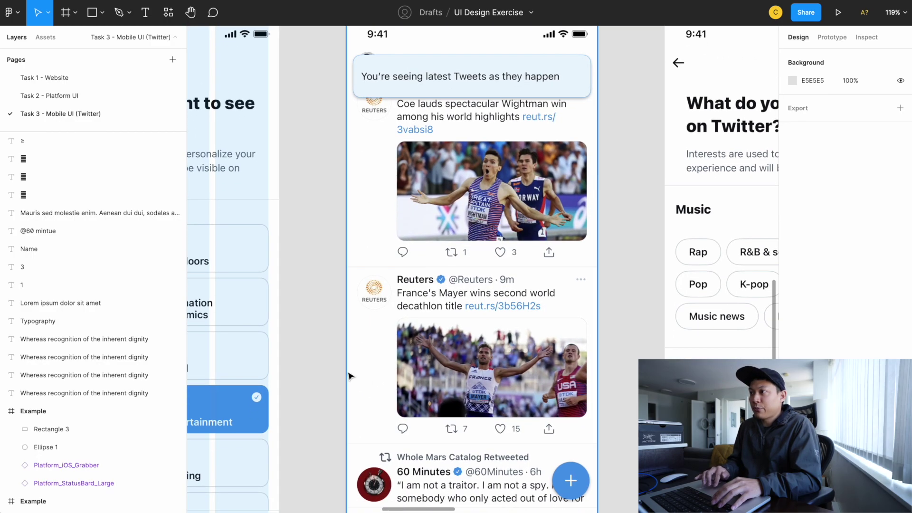
scroll(562, 309, "down", 10)
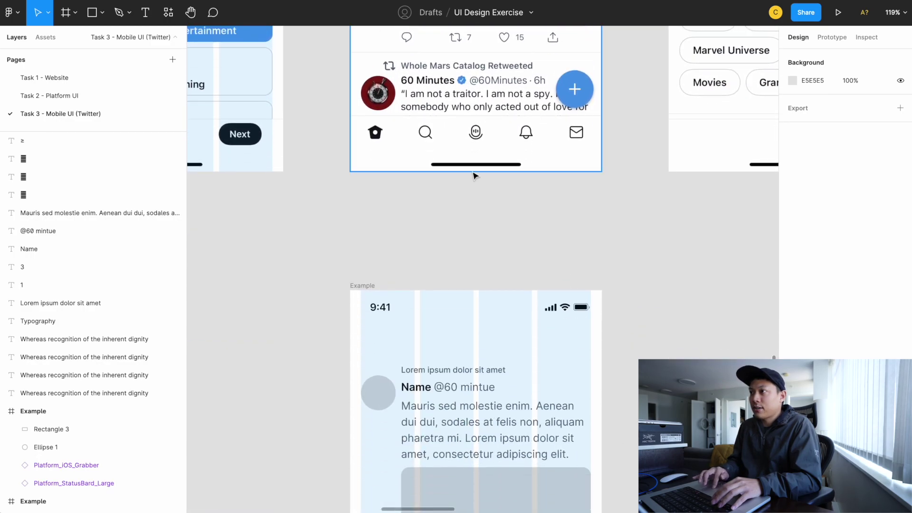
scroll(476, 130, "up", 8)
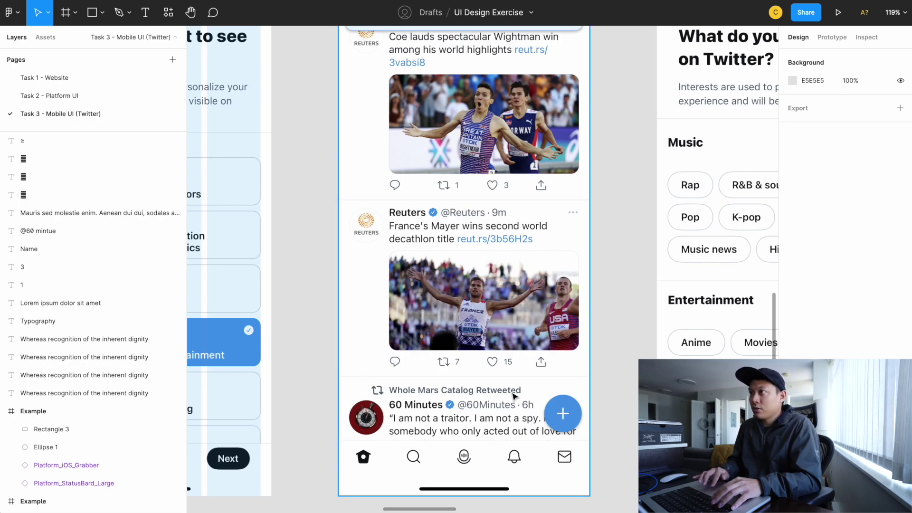
scroll(514, 396, "down", 12)
scroll(513, 397, "up", 3)
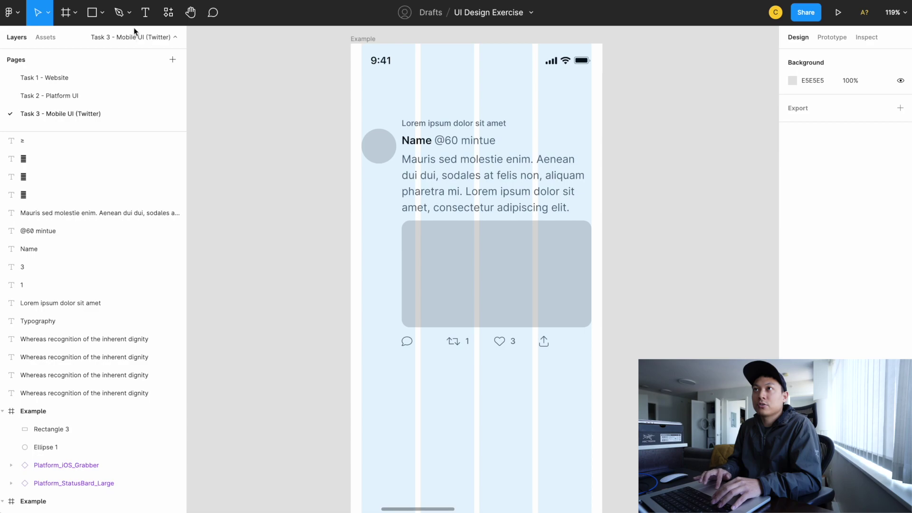
left_click(103, 17)
left_click(85, 53)
left_click_drag(365, 367, 602, 367)
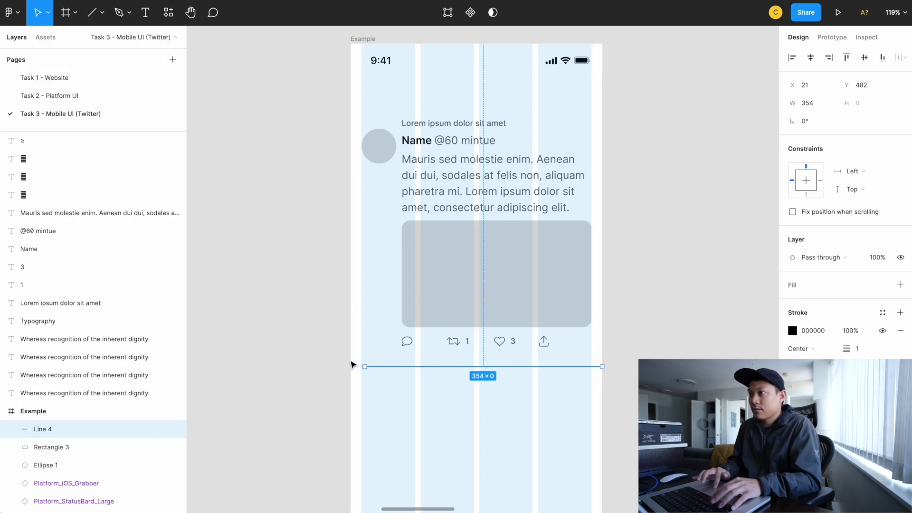
- Extend the divider line to the frame's full 375 px width and move it up to Y 472 below the action row
left_click_drag(362, 367, 350, 367)
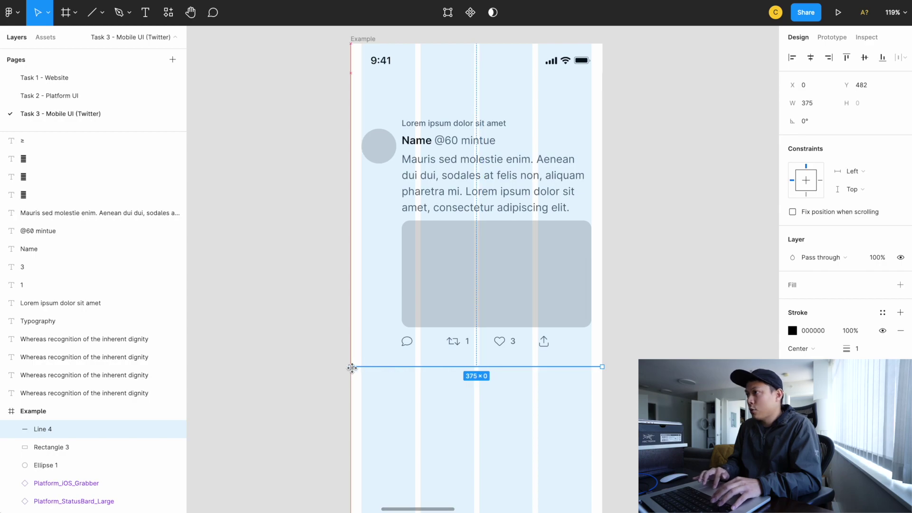
key("Up")
key("Up")
key("Up")
key("Up")
key("Up")
key("Up")
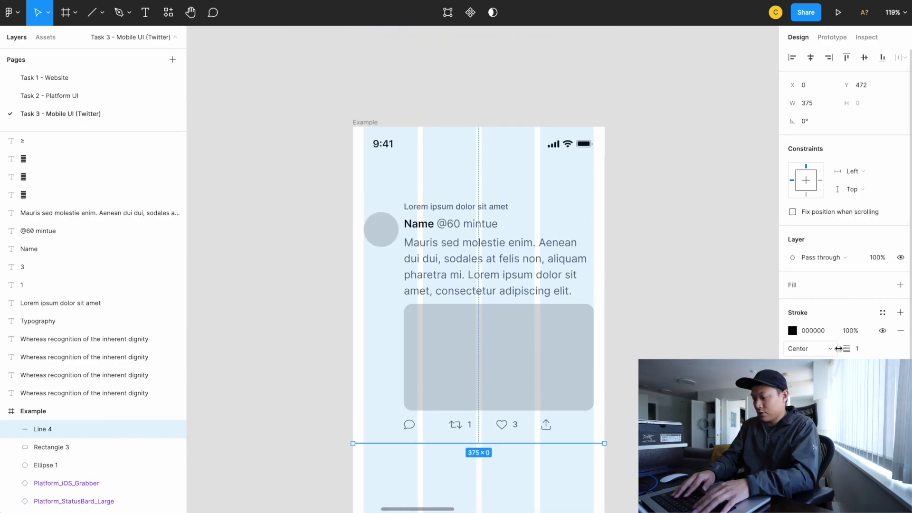
- Set the divider's stroke weight to 0.5 and sample its stroke colour D1D8DD from the divider between the reference tweets
left_click(858, 349)
type("0.5")
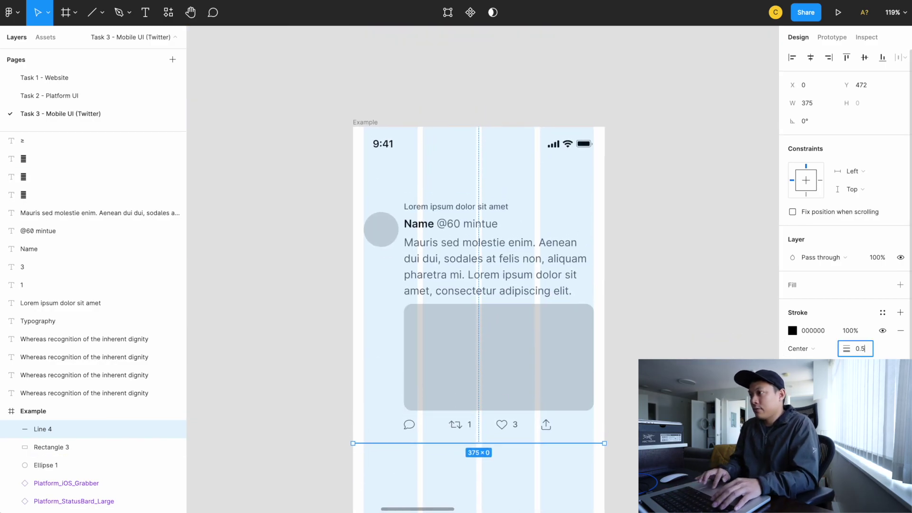
key("Return")
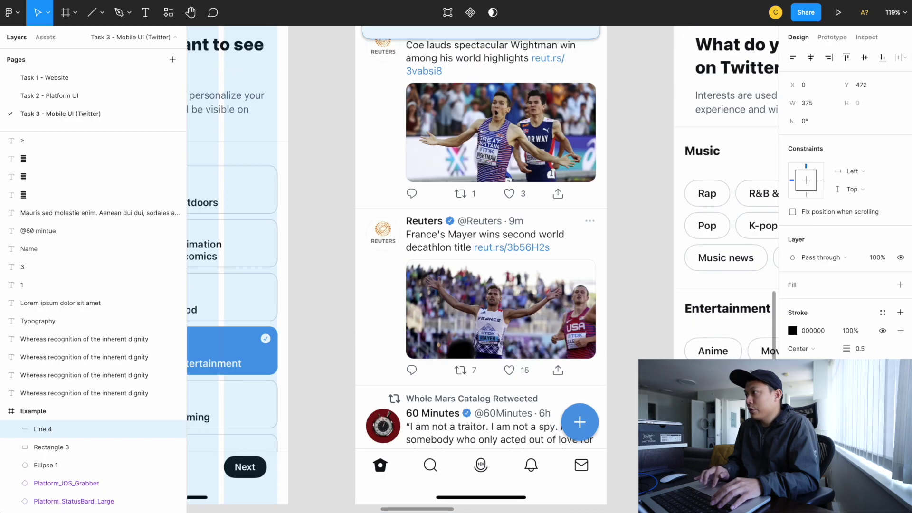
left_click(792, 332)
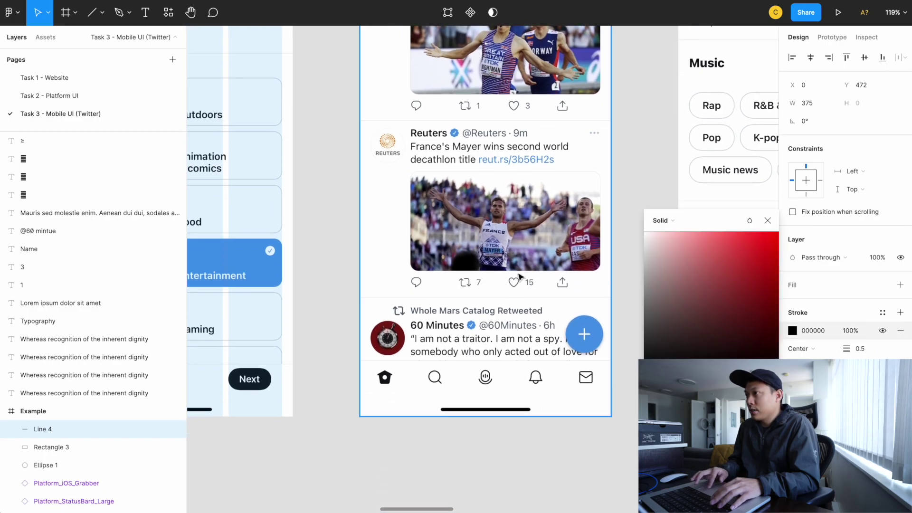
scroll(521, 265, "up", 10, "ctrl")
key("i")
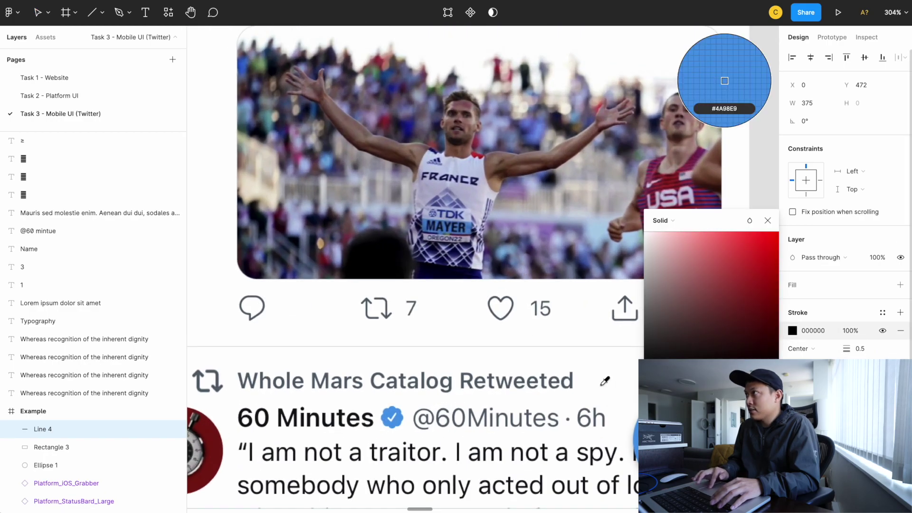
left_click(529, 343)
scroll(438, 336, "down", 10, "ctrl")
key("Escape")
- Place a copy of the divider line above the tweet at Y 94, leaving a 16 px gap to its top text line
scroll(438, 337, "up", 6)
scroll(417, 297, "down", 3)
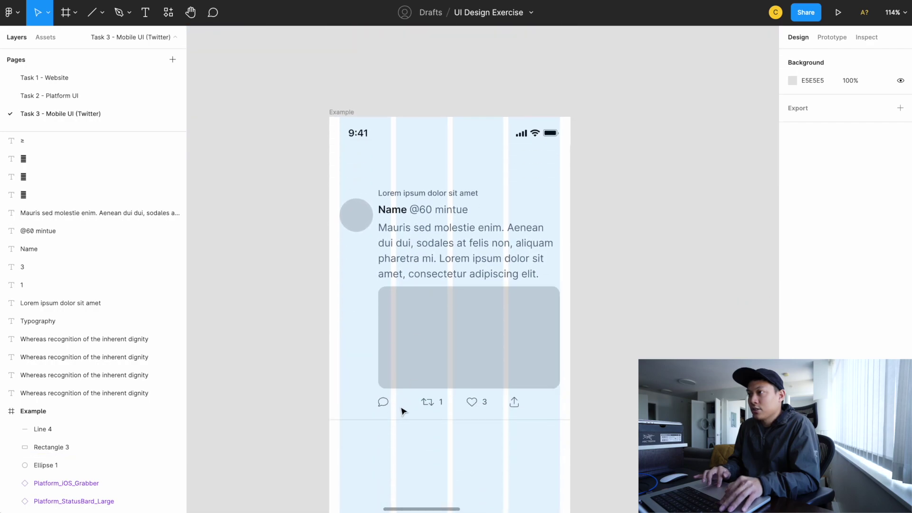
left_click_drag(394, 420, 404, 182)
key("Down")
key("Down")
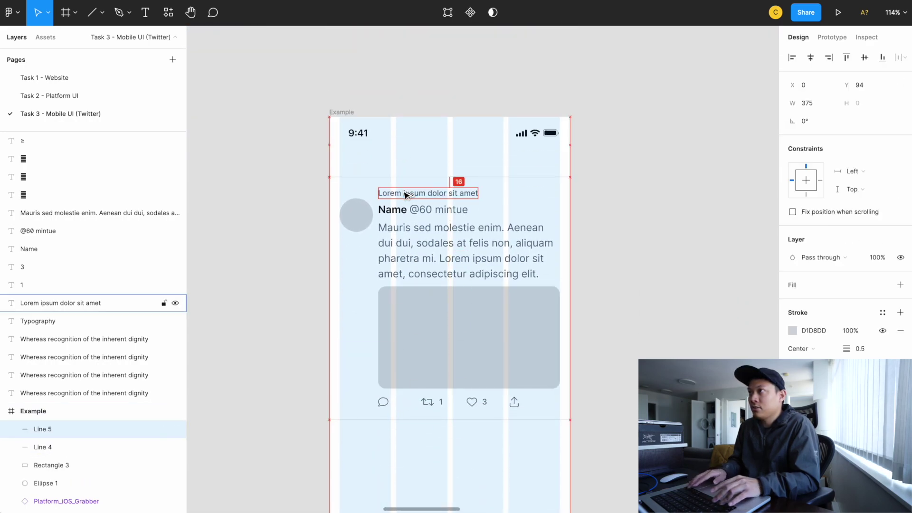
key("Down")
left_click(277, 167)
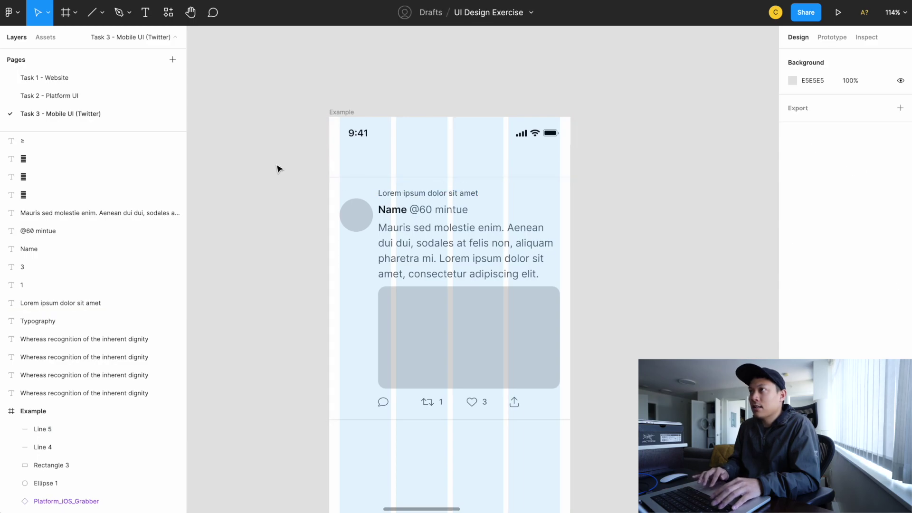
- Check the avatar placement in the reference tweets and align the tops of the avatar circle and the Name text
scroll(277, 166, "up", 15)
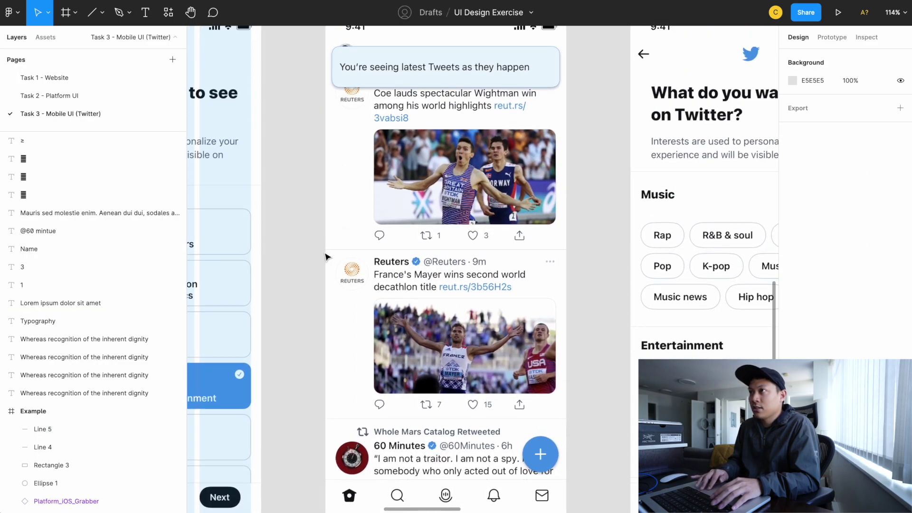
scroll(328, 256, "down", 5)
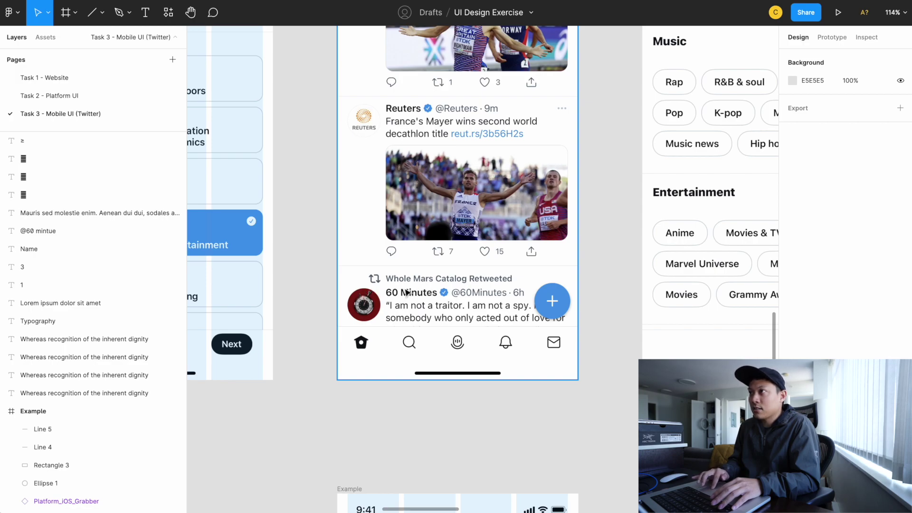
scroll(397, 291, "down", 10)
left_click_drag(373, 163, 378, 201)
left_click(411, 159, "shift")
left_click(846, 57)
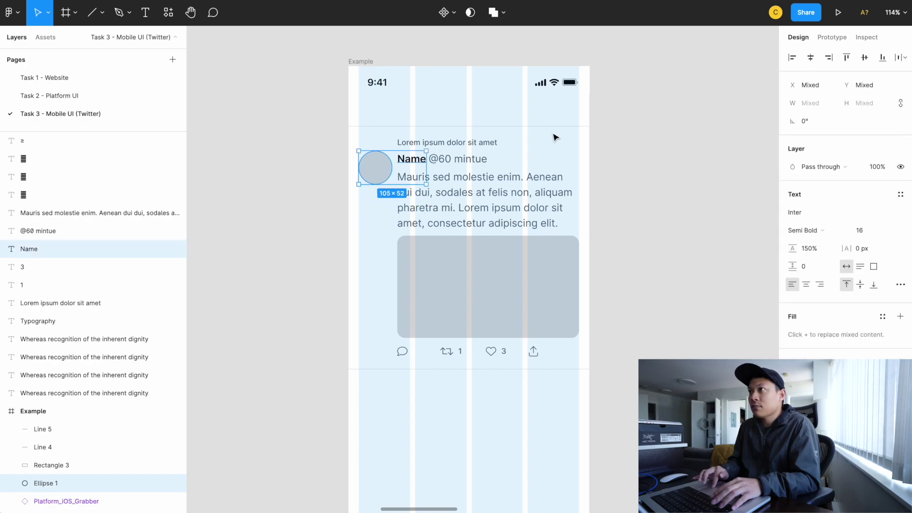
left_click(577, 146)
- Group all elements of the tweet, including both divider lines, into one group
left_click_drag(312, 123, 692, 475)
key("ctrl+g")
scroll(497, 276, "down", 5)
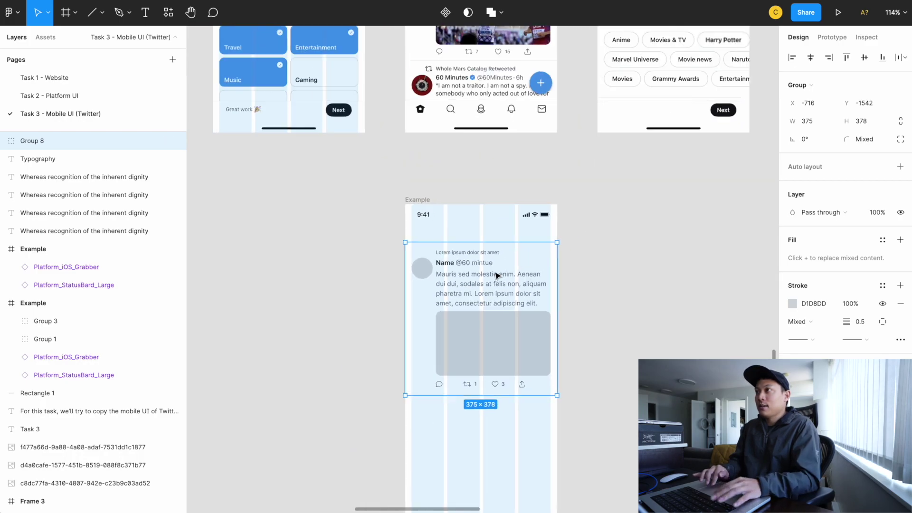
scroll(480, 299, "up", 2)
scroll(478, 134, "down", 5)
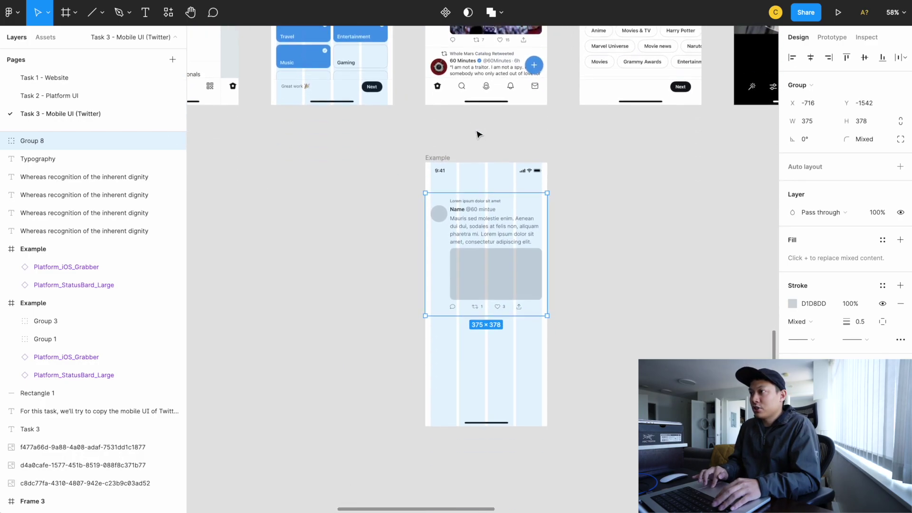
- Shift the tweet layout slightly down and duplicate the tweet group twice, stacking three tweets edge to edge
left_click_drag(482, 203, 482, 223)
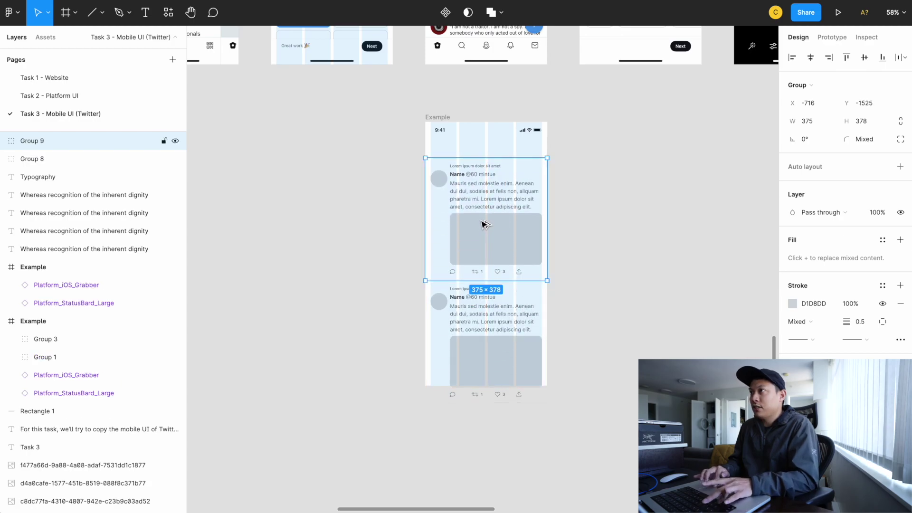
key("ctrl+d")
scroll(482, 224, "up", 1)
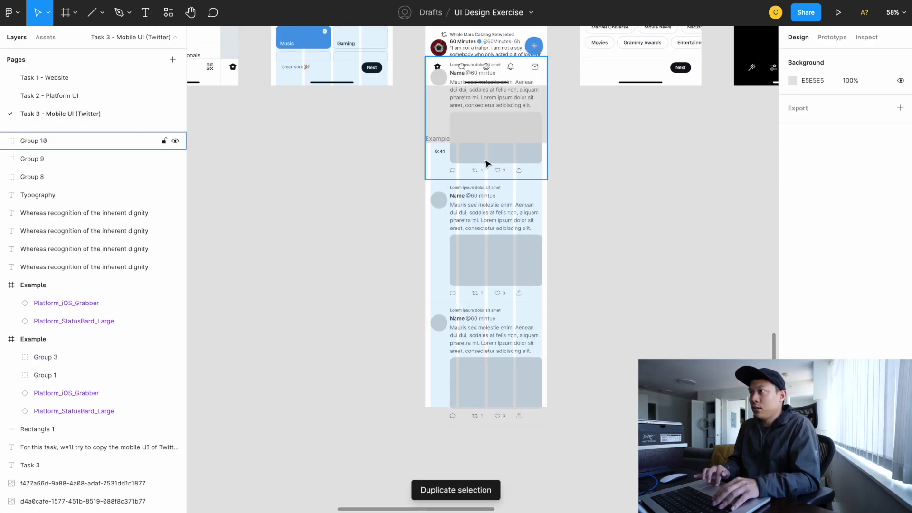
left_click(468, 228, "shift")
left_click(468, 327, "shift")
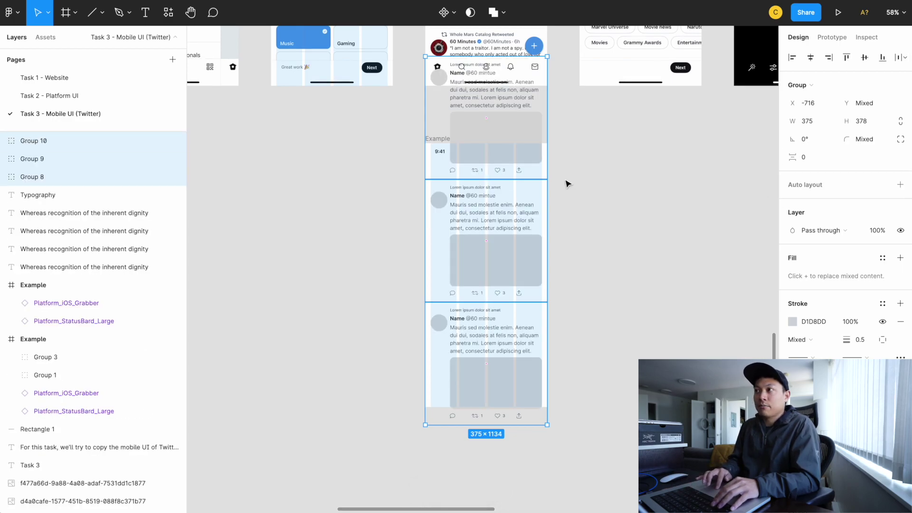
- Bring the status bar forward one layer inside the Example frame
key("Escape")
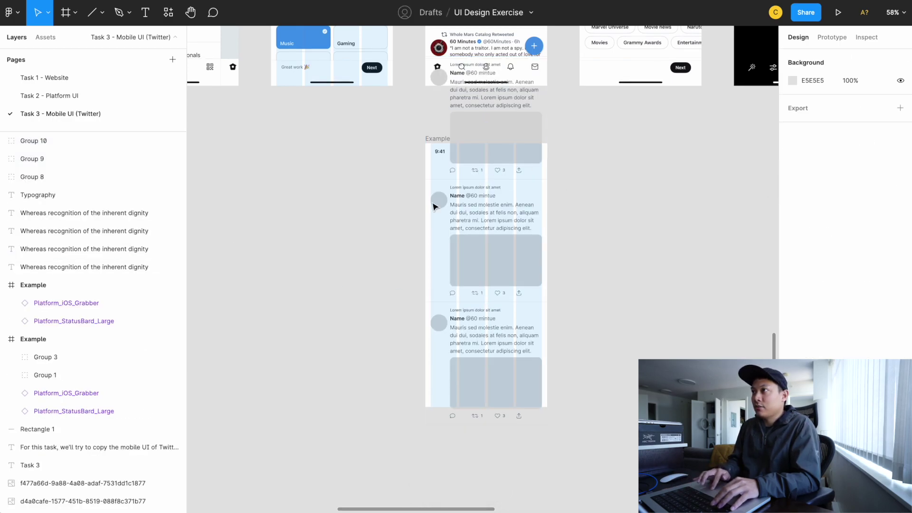
left_click(438, 153, "ctrl")
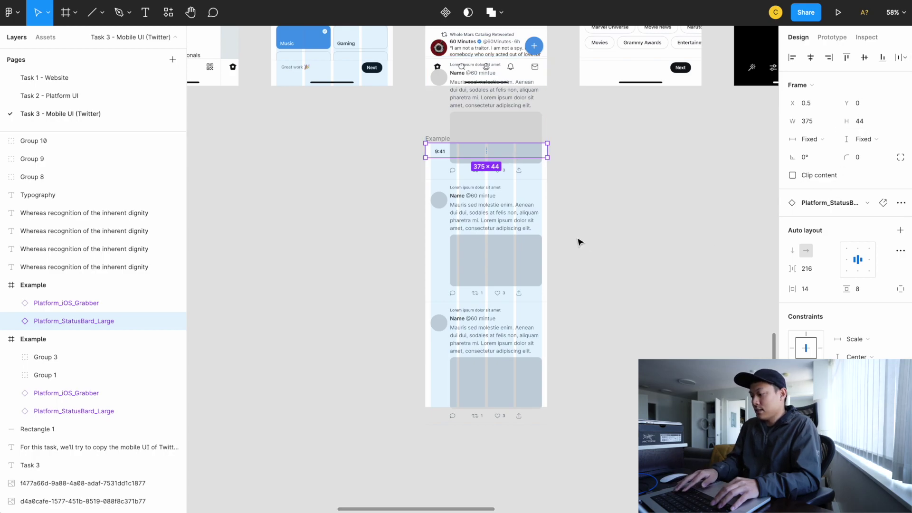
key("ctrl+bracketright")
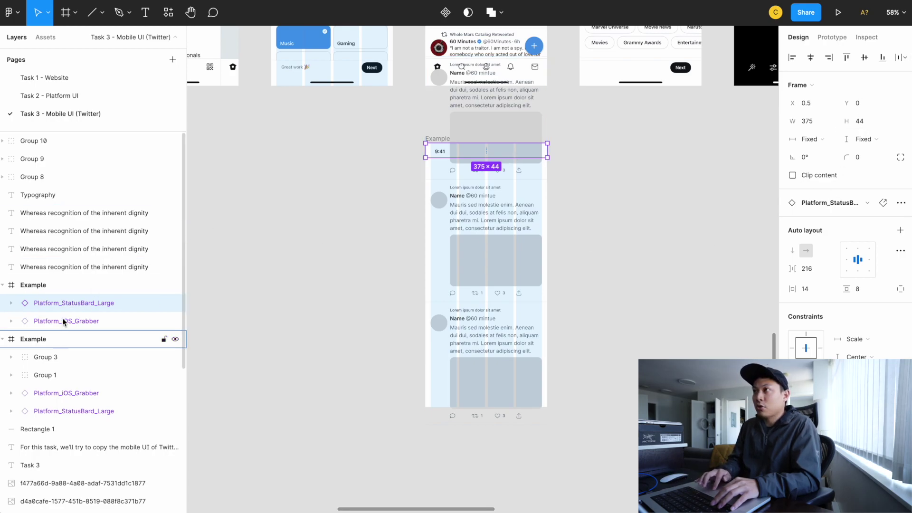
- Move the three tweet groups into the Example frame and send them behind the status bar and home indicator
left_click(444, 176)
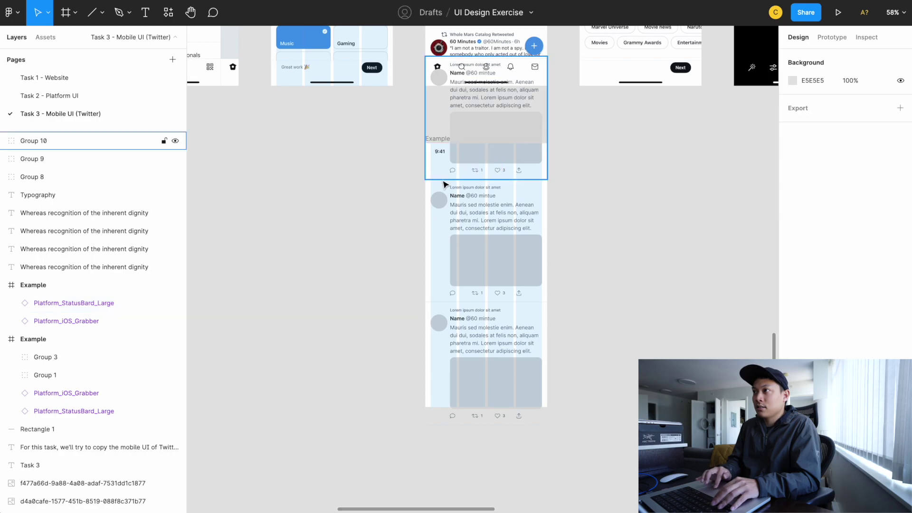
left_click(454, 228, "shift")
left_click(452, 333, "shift")
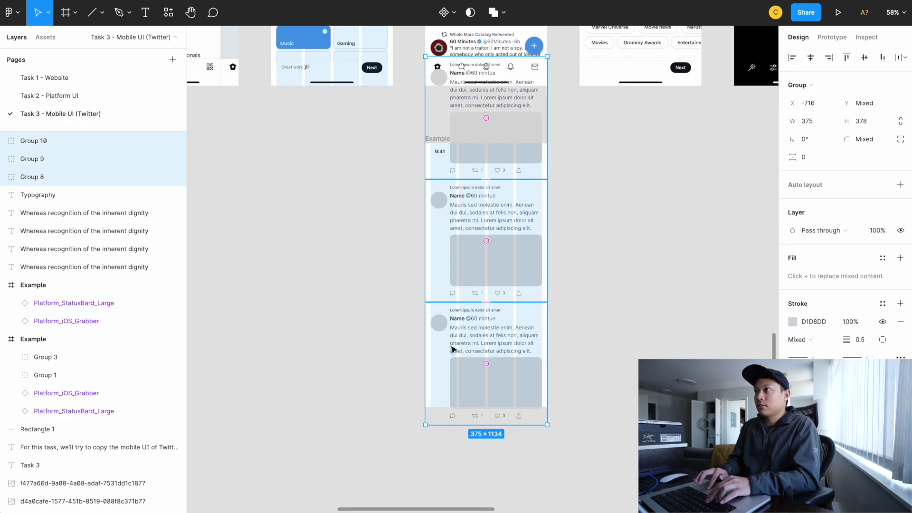
key("ctrl+x")
left_click(429, 139)
key("ctrl+v")
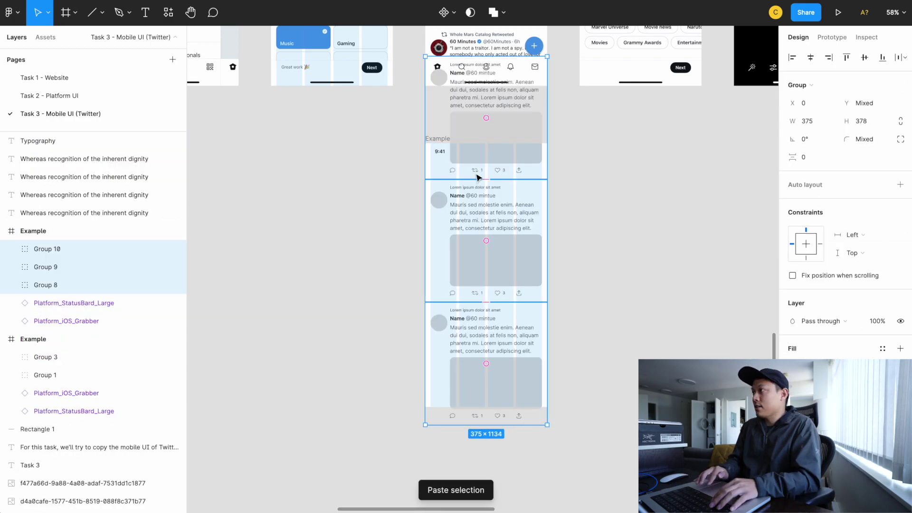
key("ctrl+shift+bracketleft")
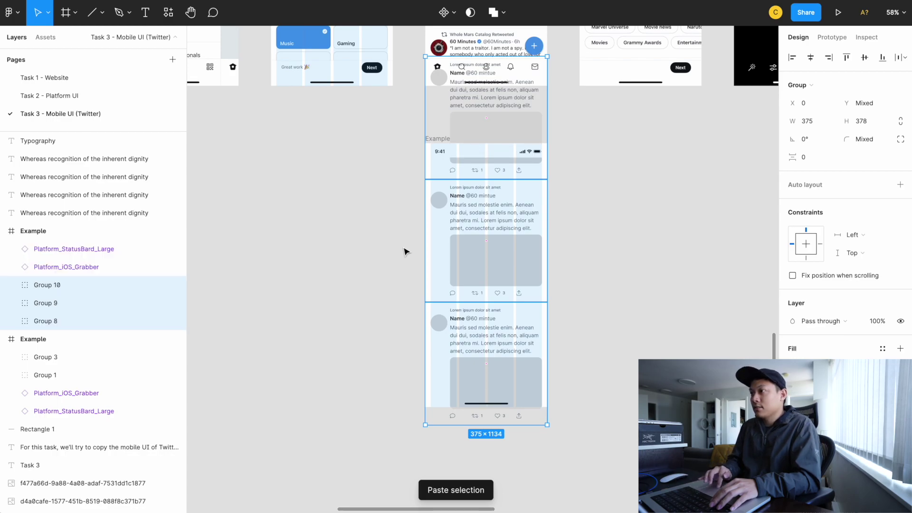
left_click(585, 257)
left_click(489, 405)
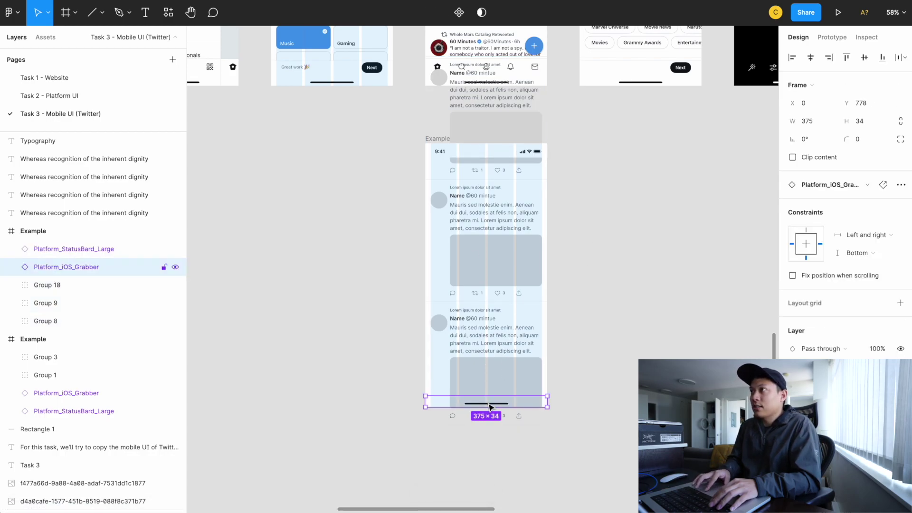
- Compare the assembled tweet feed in the Example frame with the reference Twitter feed screen above it
scroll(492, 190, "up", 3)
scroll(494, 31, "up", 3)
left_click(399, 295)
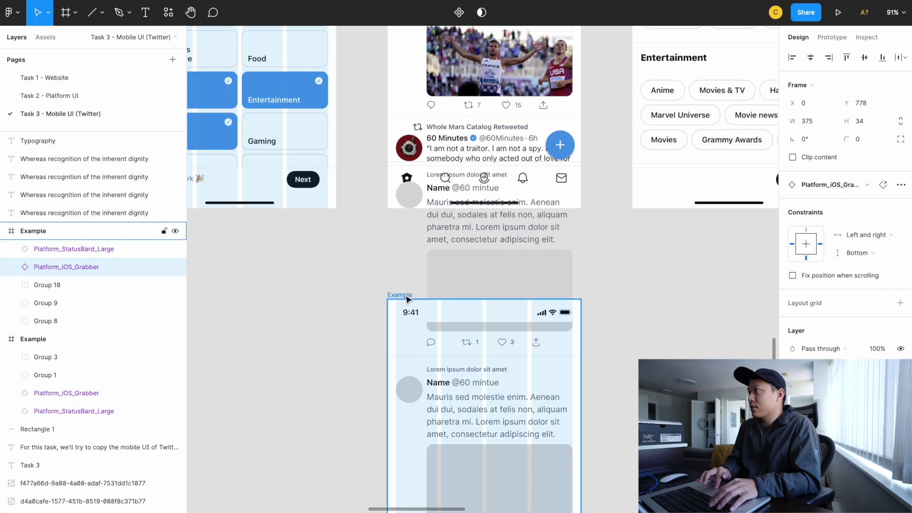
left_click(628, 272)
scroll(622, 272, "up", 4)
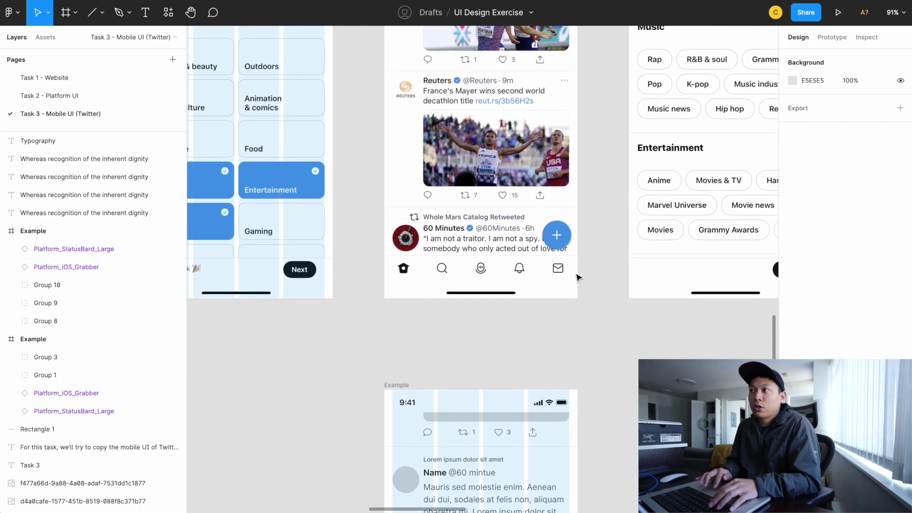
scroll(497, 280, "down", 3)
scroll(497, 280, "down", 3)
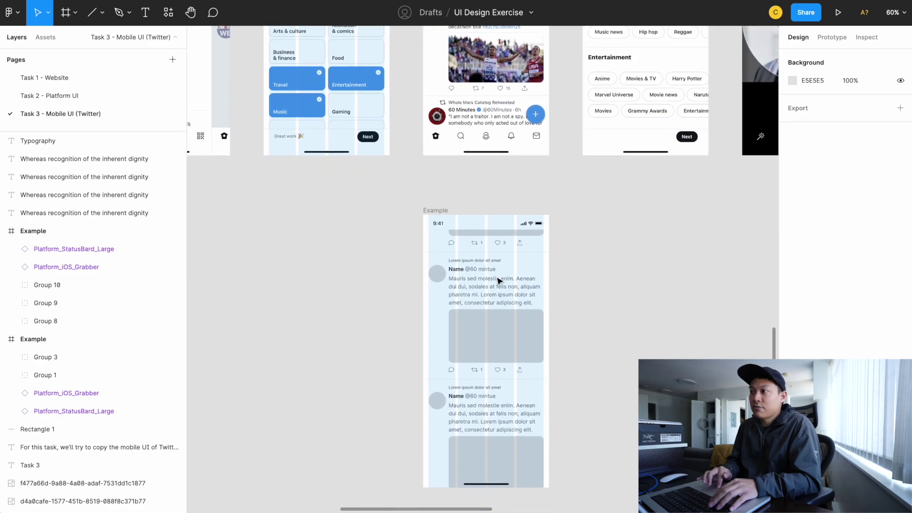
scroll(484, 370, "down", 2)
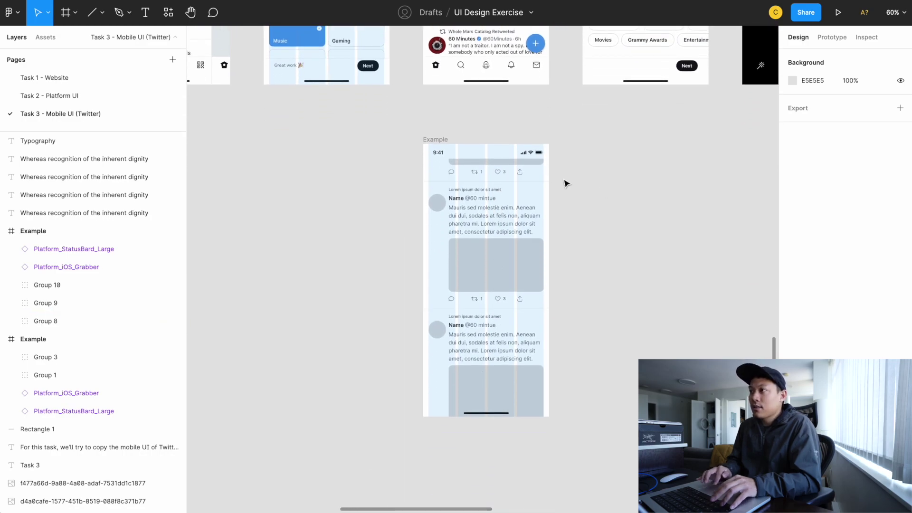
- Hide the layout grids and clear the selection of the middle tweet group
left_click(491, 258)
key("ctrl+g")
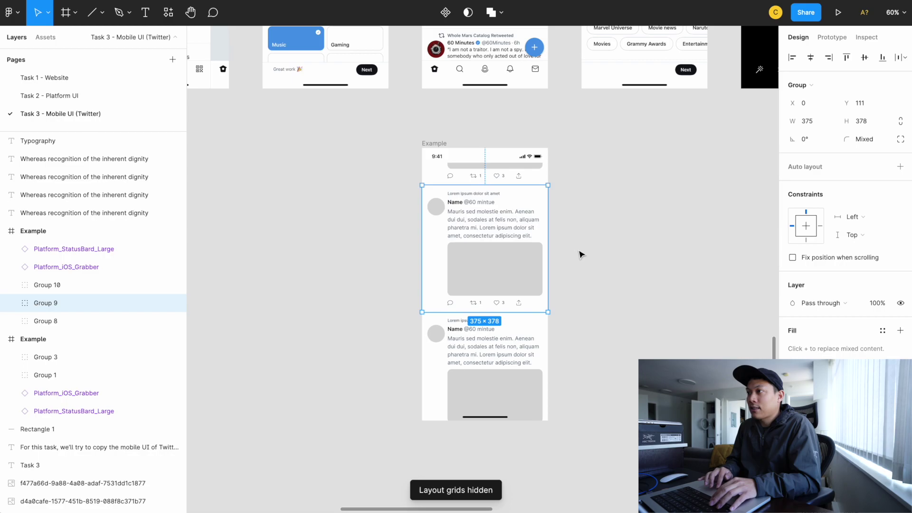
left_click(579, 255)
- Review the feed without grids against the reference screen, checking its notification banner, tweet stack and lower edge
scroll(580, 254, "up", 4)
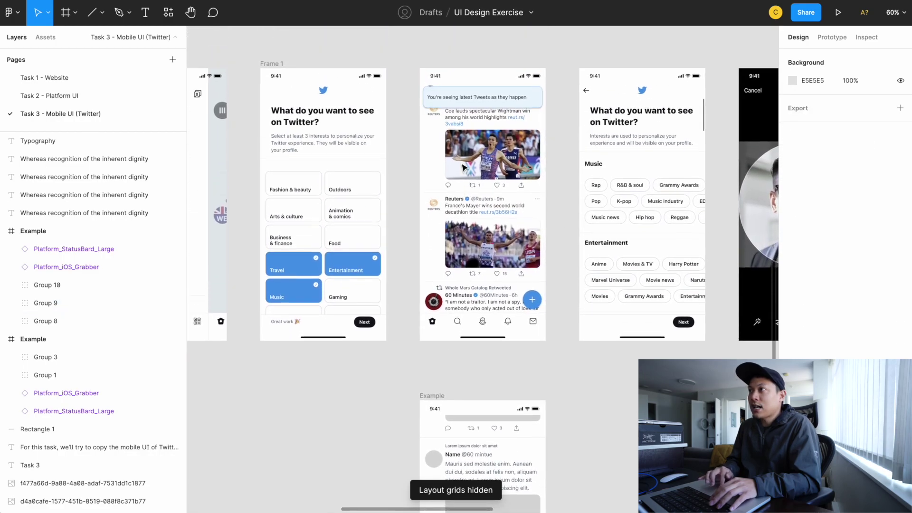
scroll(496, 134, "down", 5)
scroll(481, 307, "up", 6)
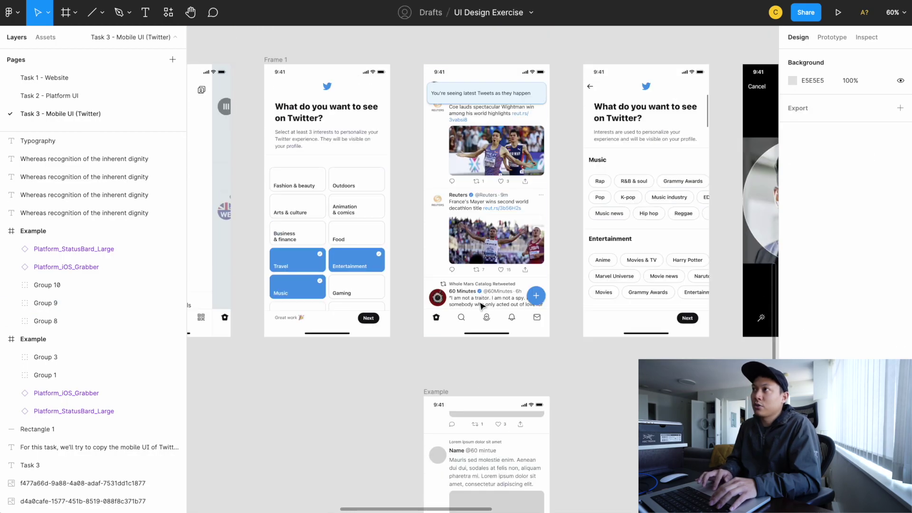
scroll(469, 132, "up", 3)
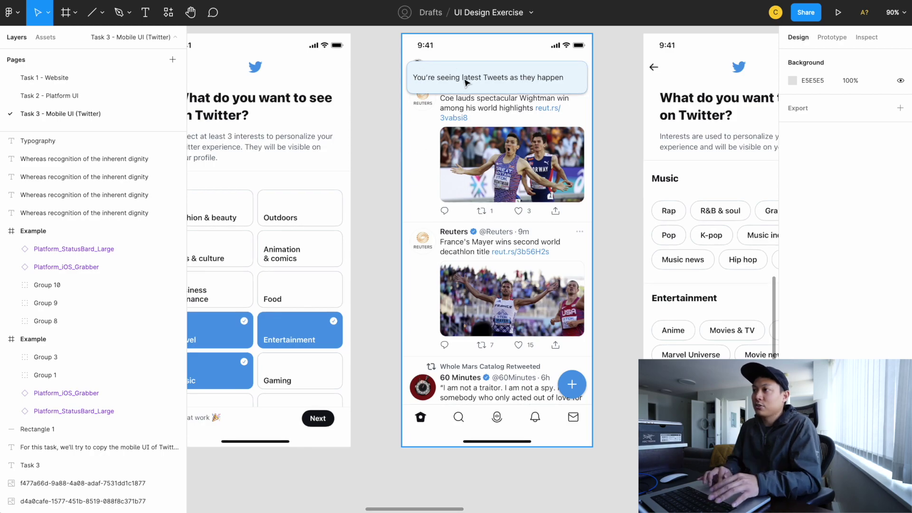
scroll(466, 81, "down", 4)
scroll(487, 314, "down", 2)
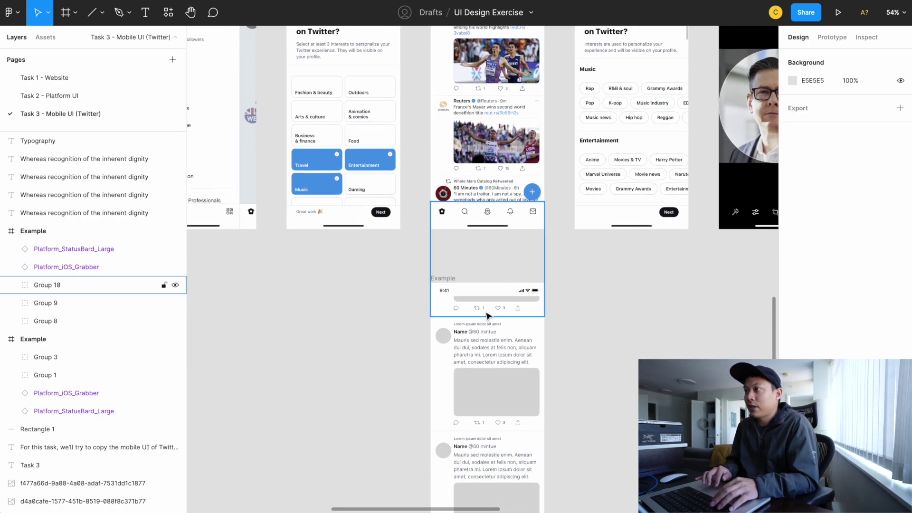
scroll(487, 313, "down", 4)
scroll(487, 315, "up", 3)
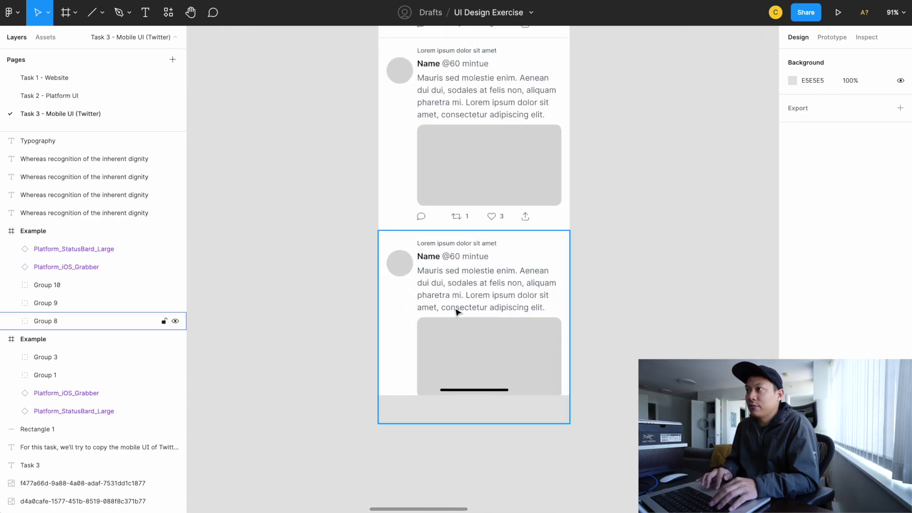
left_click_drag(456, 311, 455, 223)
scroll(456, 223, "up", 2)
left_click_drag(432, 372, 433, 198)
scroll(432, 197, "down", 2)
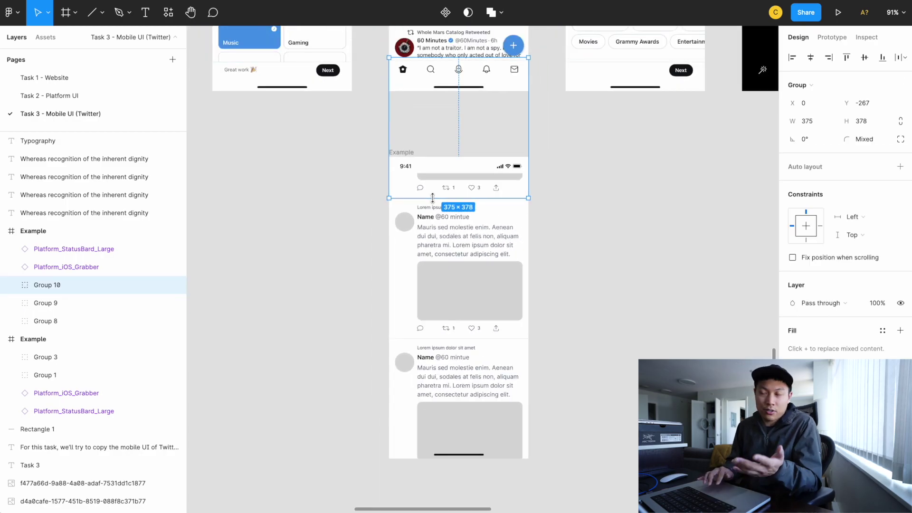
left_click(317, 307)
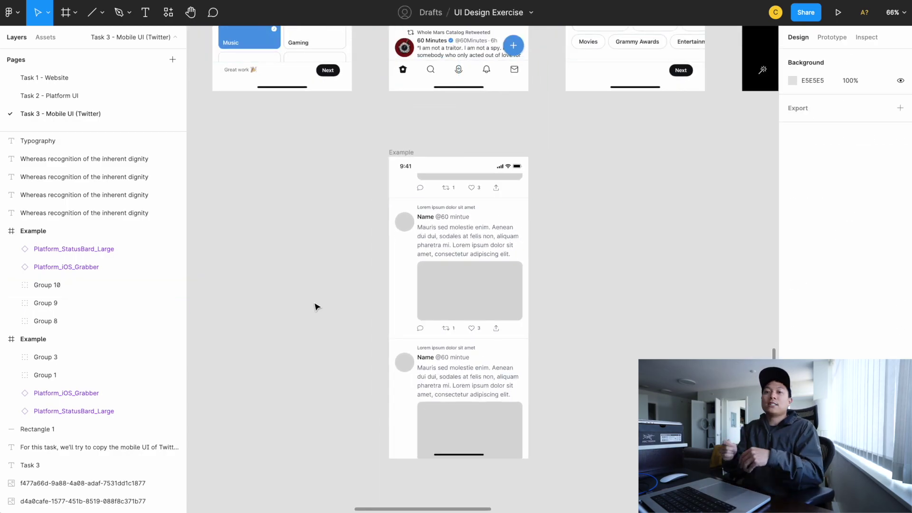